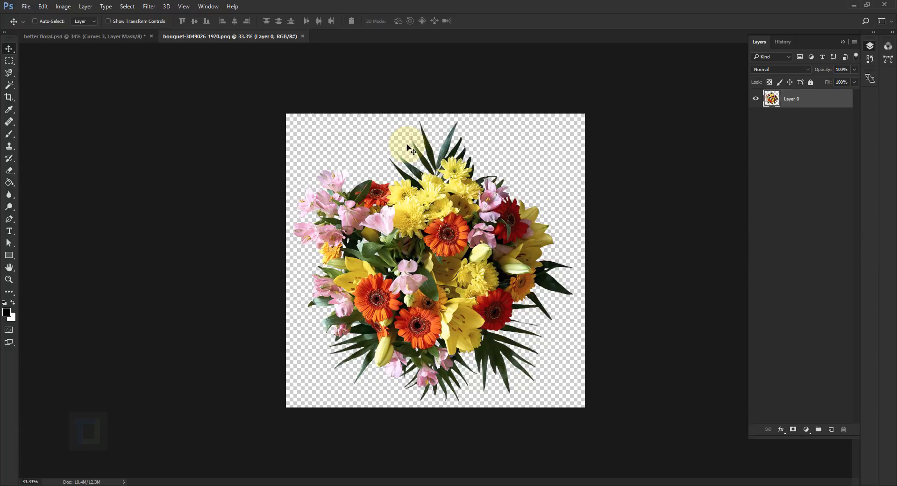
# Extend the canvas above and below the bouquet with the Crop tool, keeping the canvas width.
pyautogui.click(9, 96)
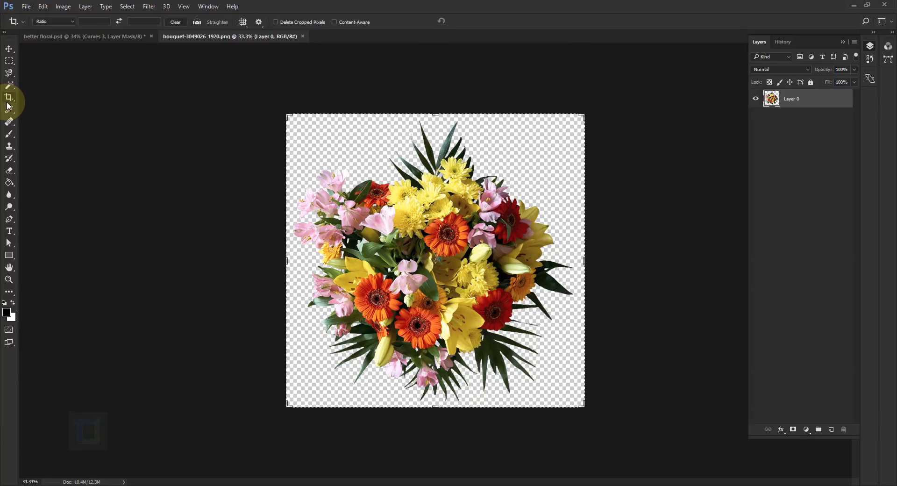
pyautogui.hotkey('ctrl', '-')
pyautogui.moveTo(434, 367); pyautogui.dragTo(440, 410)
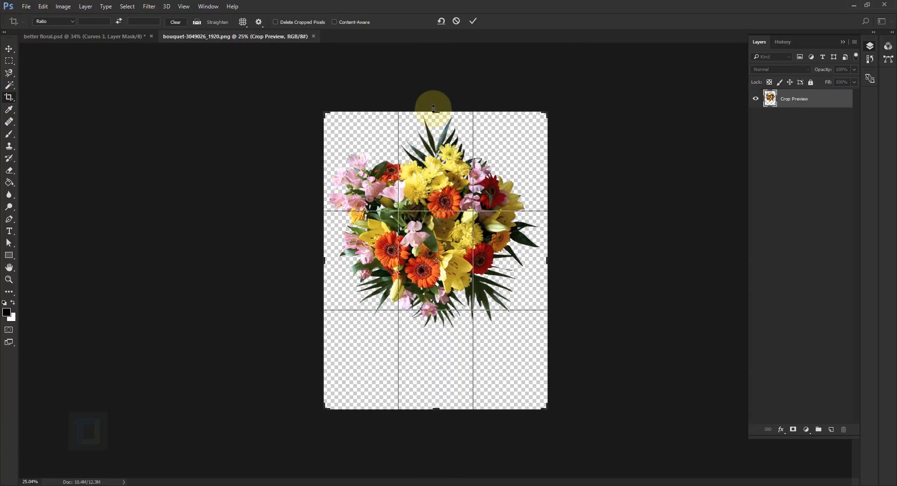
pyautogui.moveTo(436, 113); pyautogui.dragTo(437, 87)
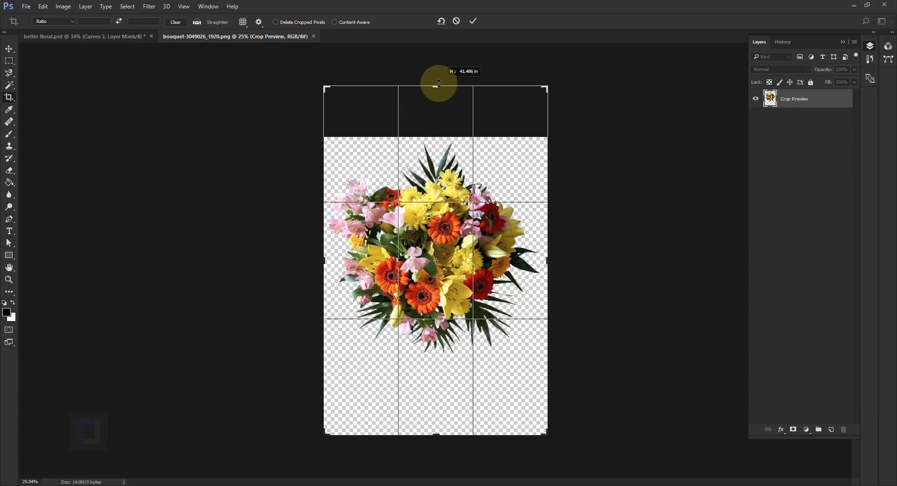
pyautogui.moveTo(434, 431); pyautogui.dragTo(439, 440)
pyautogui.moveTo(436, 97); pyautogui.dragTo(436, 101)
pyautogui.click(473, 20)
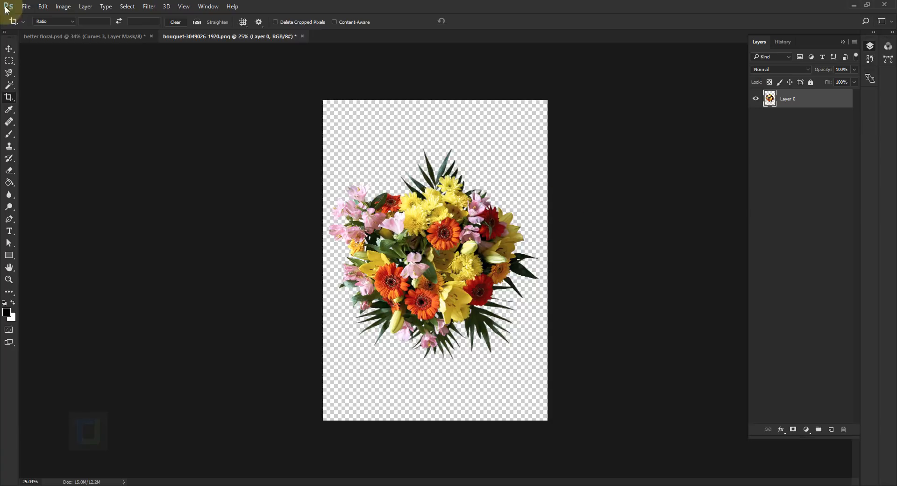
pyautogui.click(26, 6)
pyautogui.click(32, 17)
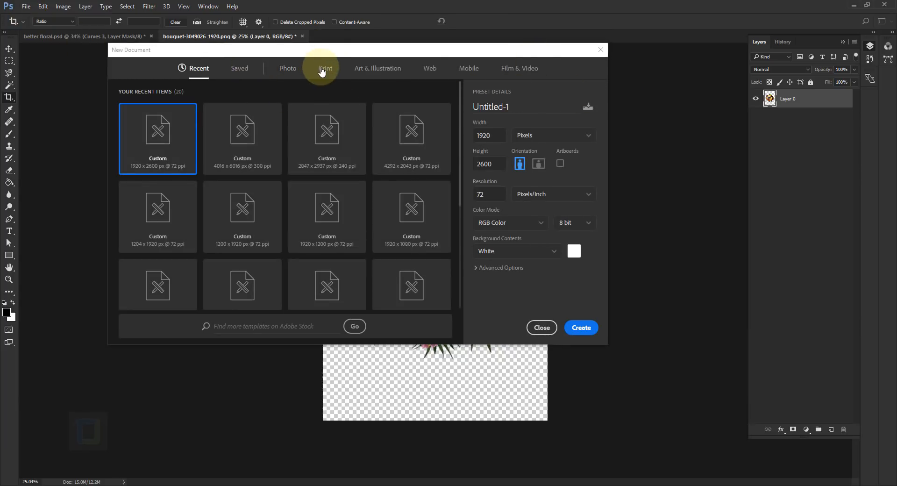
pyautogui.click(325, 71)
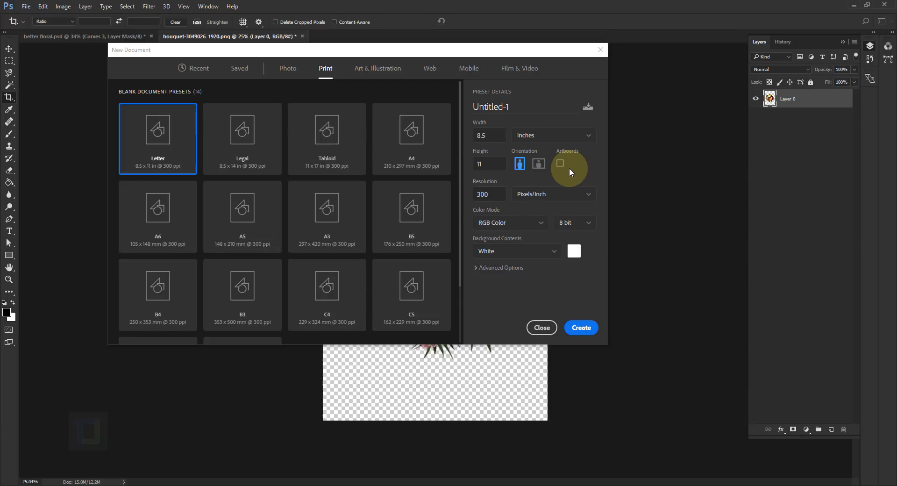
pyautogui.click(542, 328)
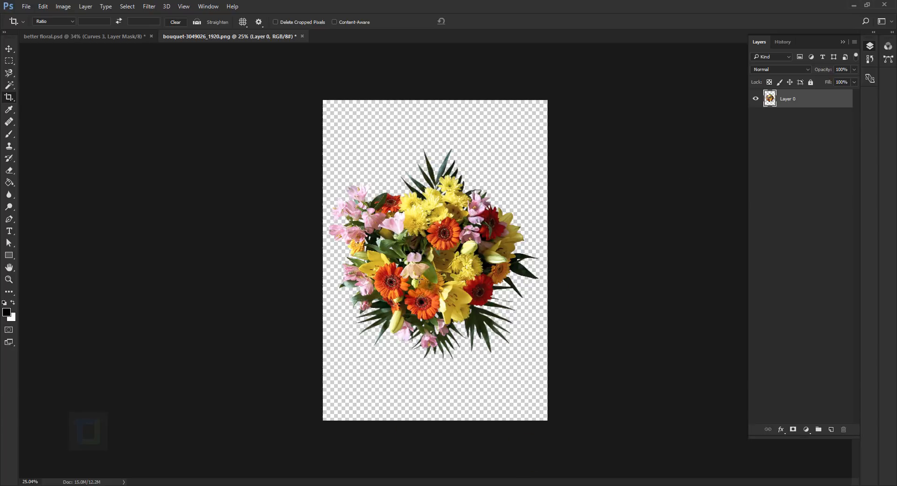
# Fill a new layer with black using the Paint Bucket and place it below the bouquet layer.
pyautogui.click(833, 429)
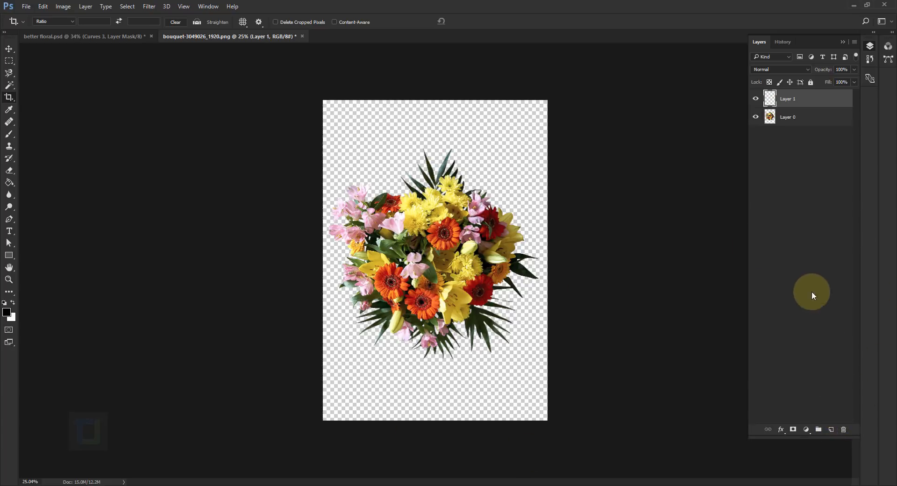
pyautogui.click(11, 185)
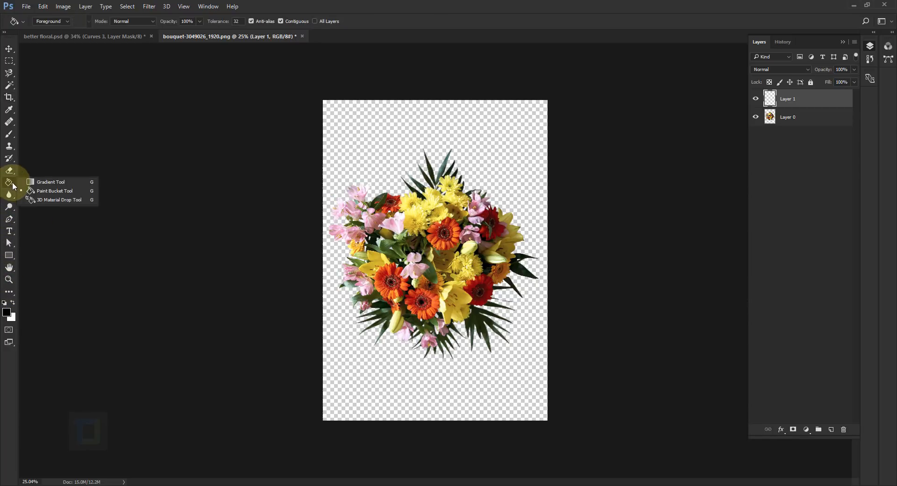
pyautogui.click(44, 191)
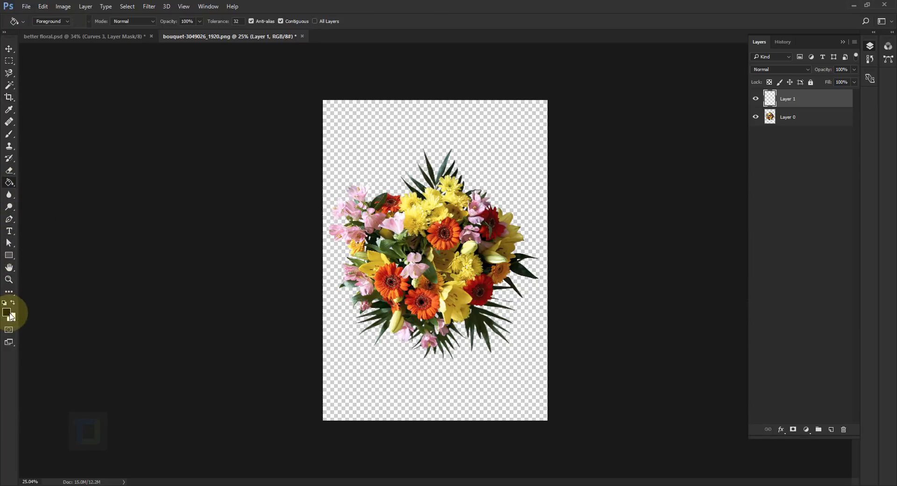
pyautogui.click(374, 120)
pyautogui.moveTo(797, 104); pyautogui.dragTo(790, 134)
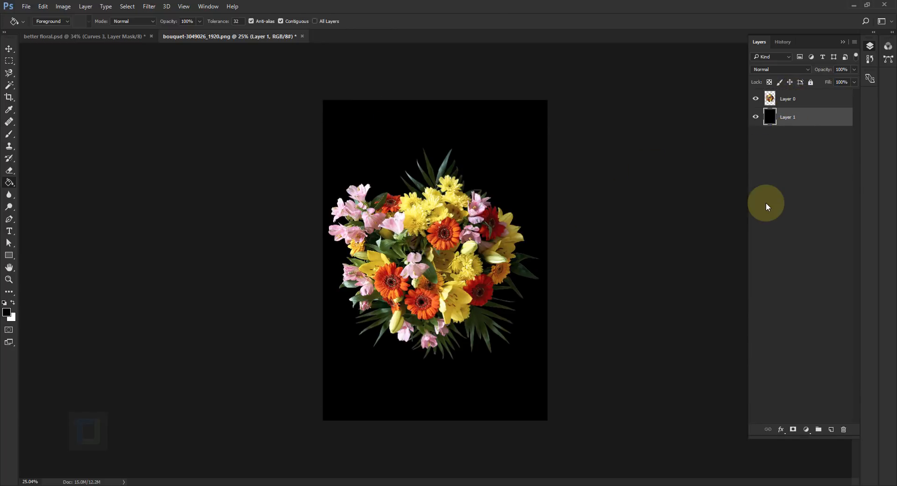
# Enable a Pattern Overlay in the layer style of the black background layer.
pyautogui.rightClick(827, 121)
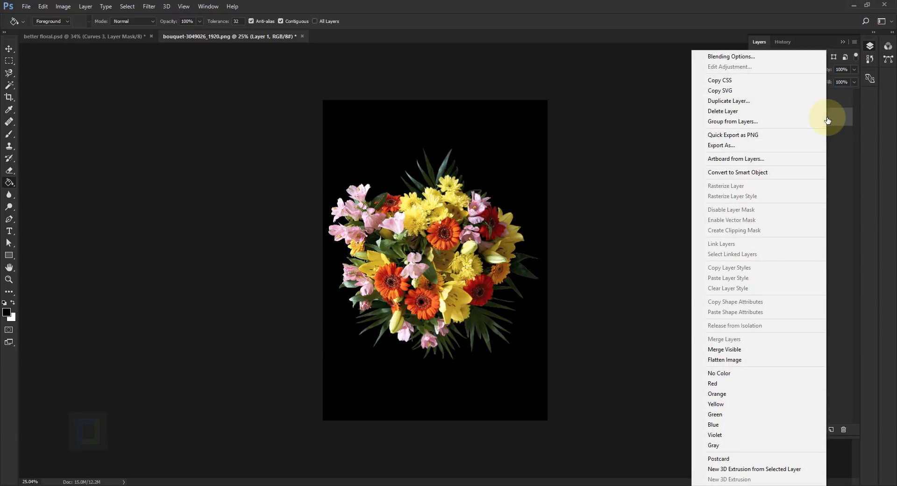
pyautogui.click(749, 57)
pyautogui.moveTo(579, 142); pyautogui.dragTo(573, 84)
pyautogui.click(551, 236)
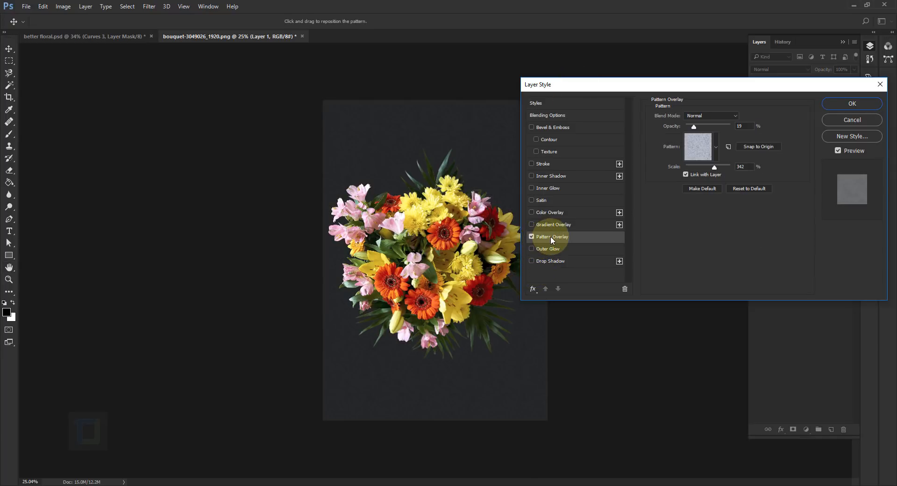
# Try to load the Color Paper pattern set, keep Blue Specks at 19% opacity and 342% scale, and apply the overlay.
pyautogui.click(715, 147)
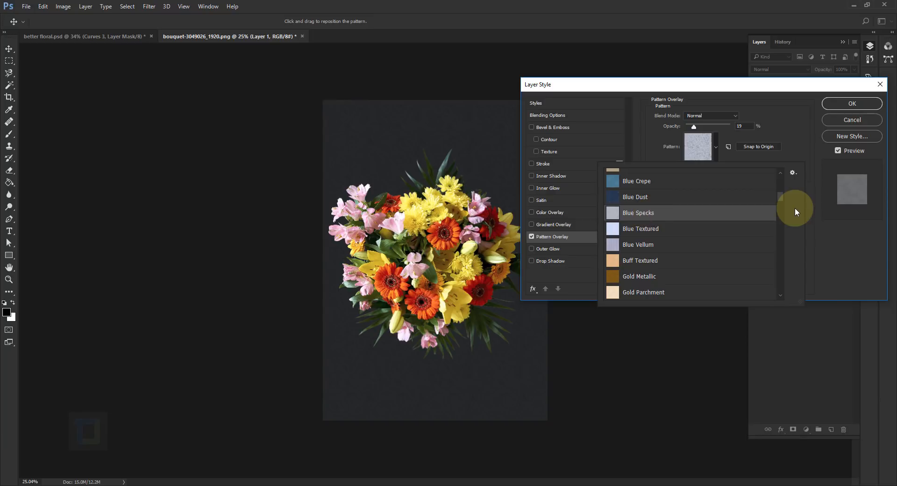
pyautogui.click(793, 173)
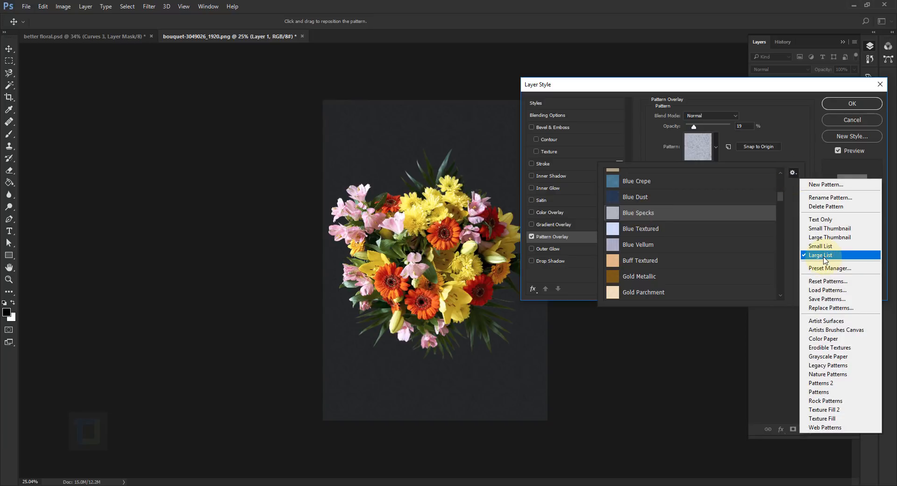
pyautogui.click(793, 172)
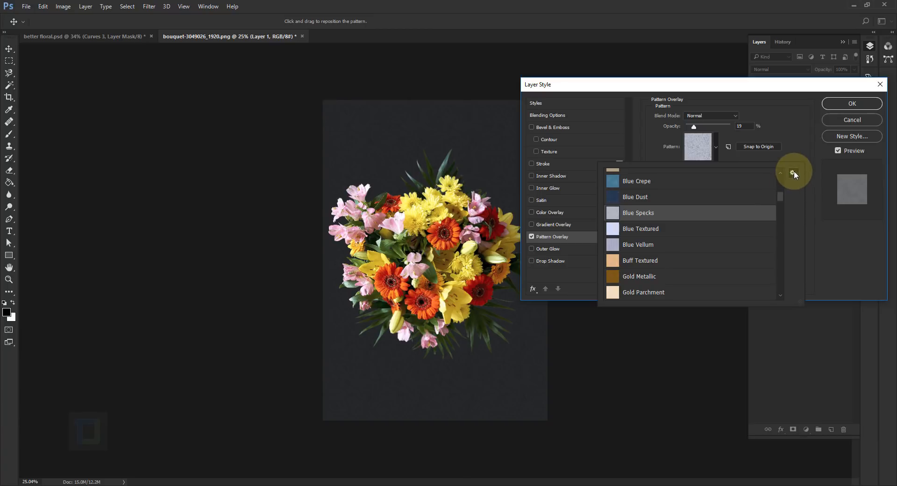
pyautogui.click(794, 172)
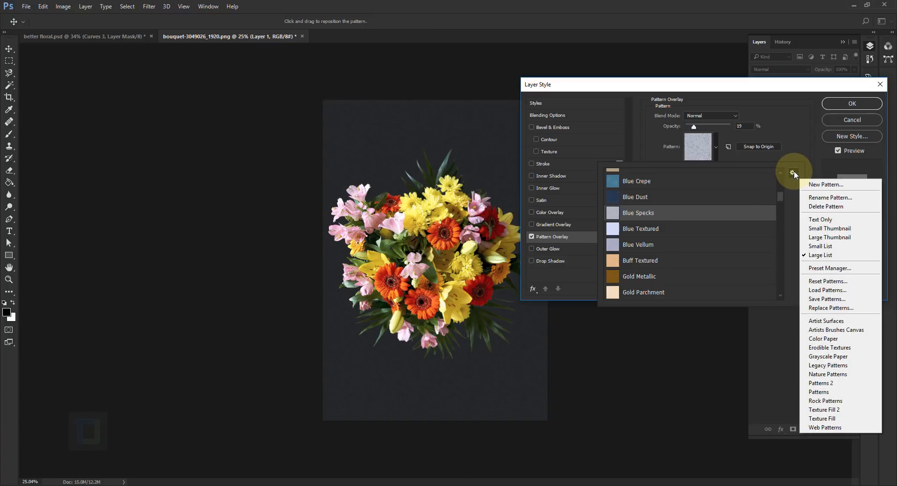
pyautogui.click(823, 339)
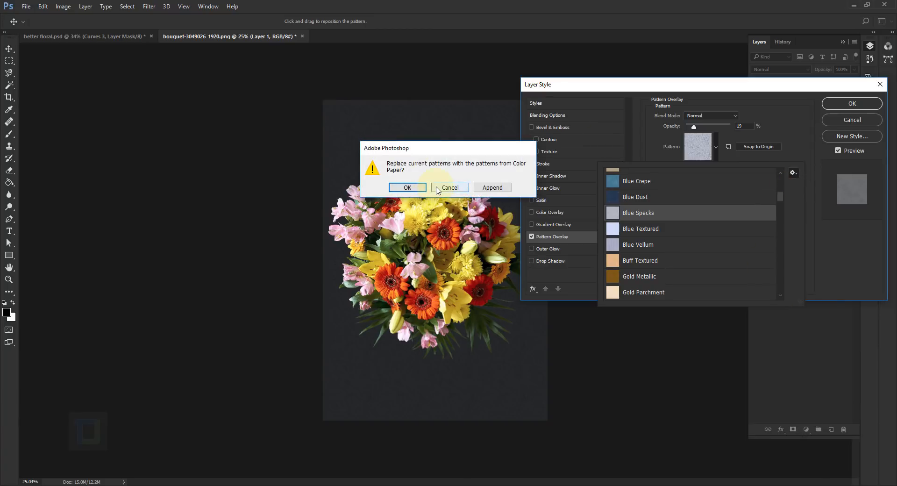
pyautogui.click(476, 189)
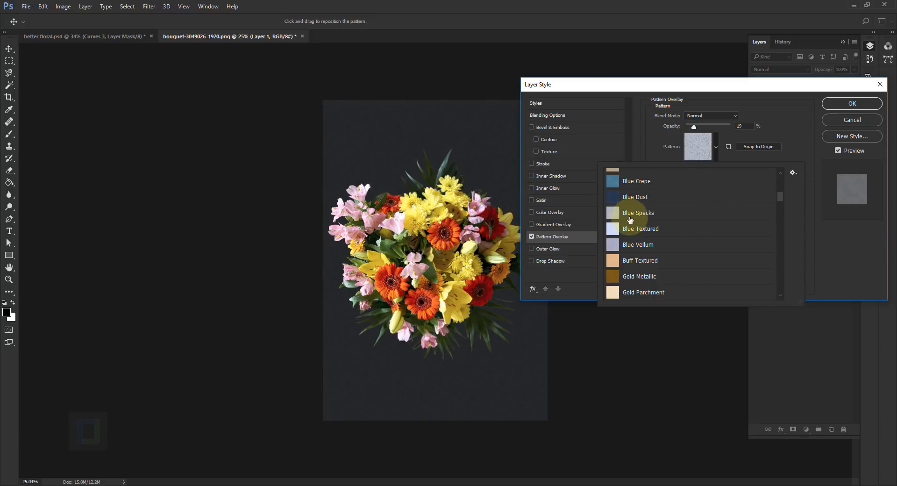
pyautogui.click(791, 117)
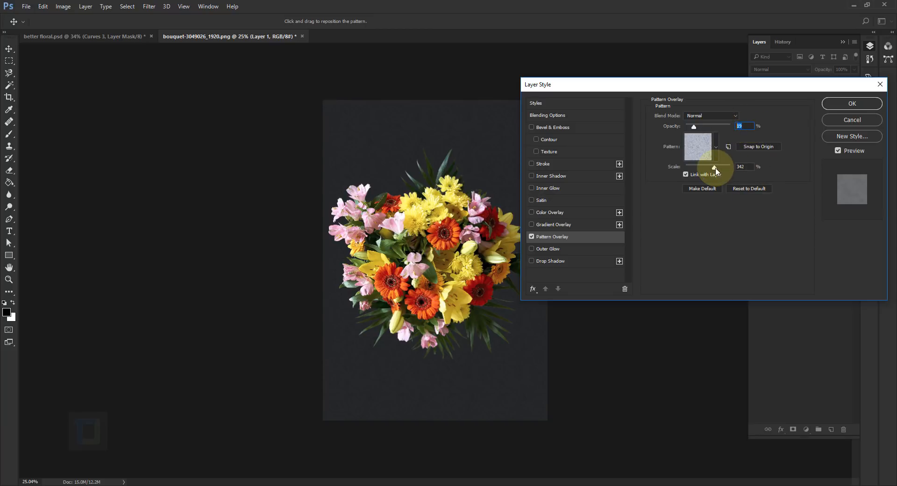
pyautogui.click(858, 103)
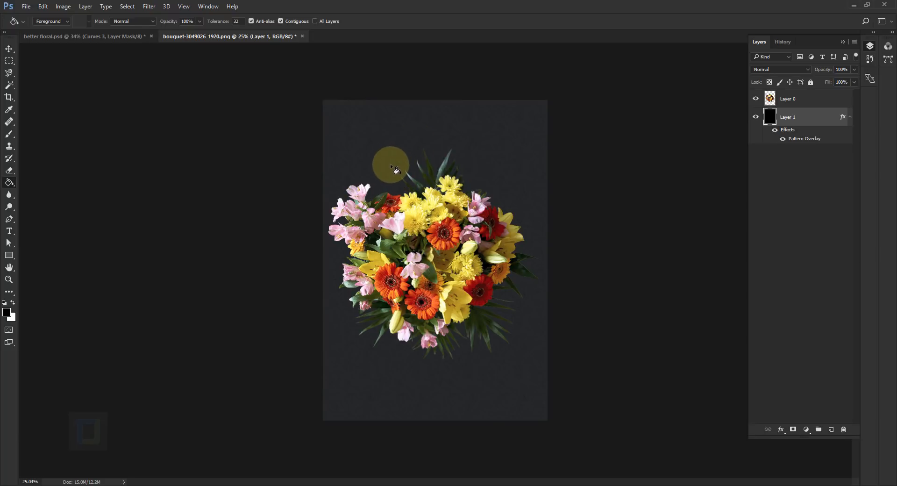
# Add a gradient fill layer above the black layer using the Foreground to Background preset.
pyautogui.click(806, 429)
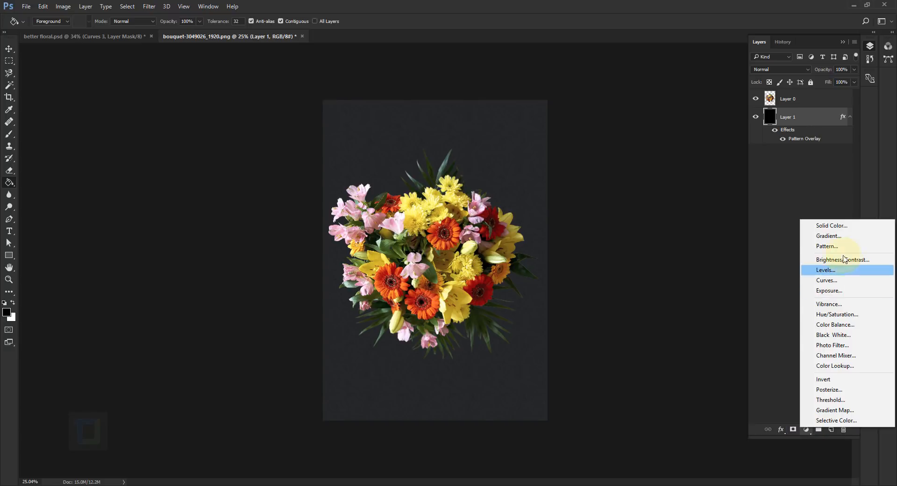
pyautogui.click(829, 237)
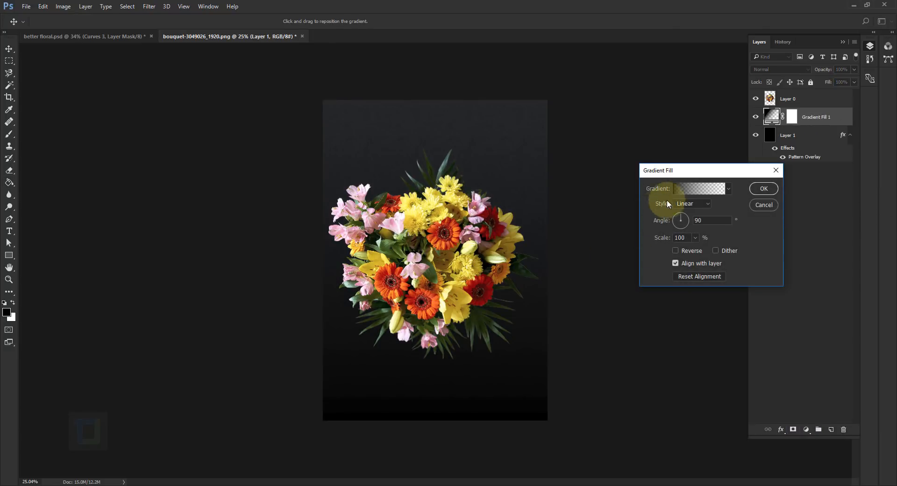
pyautogui.click(679, 189)
pyautogui.click(657, 96)
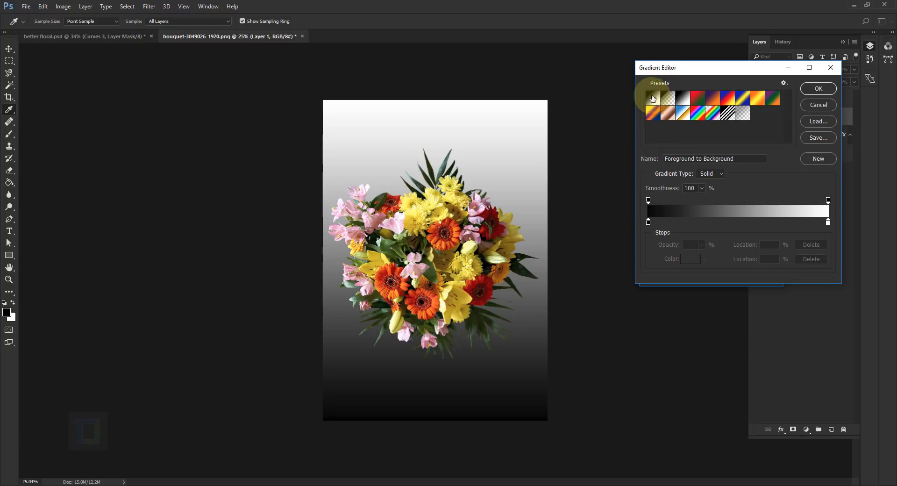
pyautogui.click(816, 89)
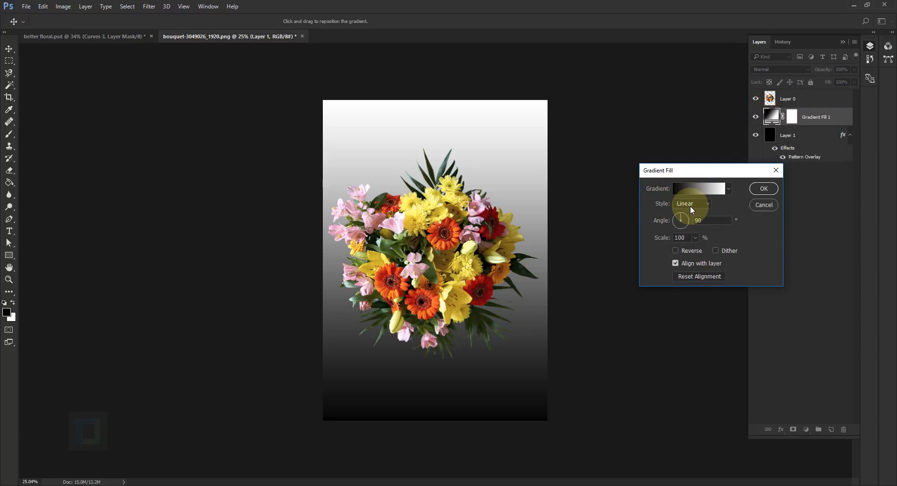
# Make the gradient fill radial and reversed, set its scale to 166%, and apply it.
pyautogui.click(691, 206)
pyautogui.click(691, 217)
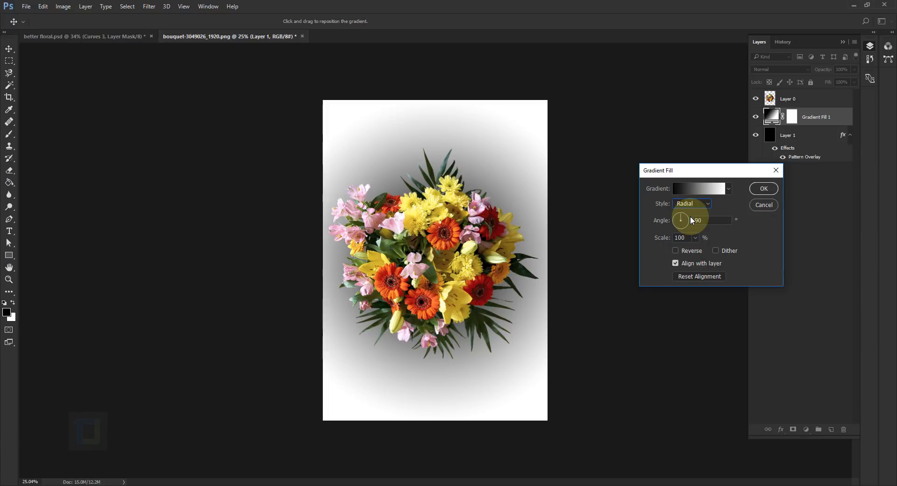
pyautogui.click(675, 251)
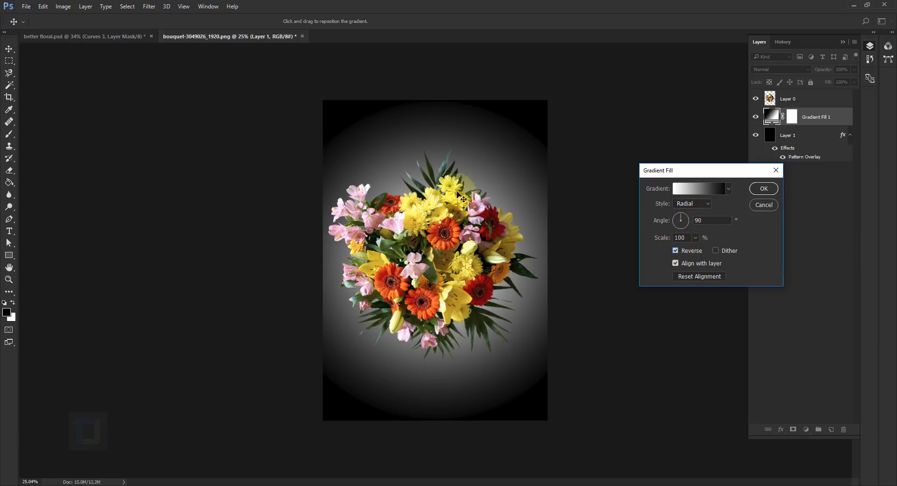
pyautogui.doubleClick(684, 237)
pyautogui.write('166')
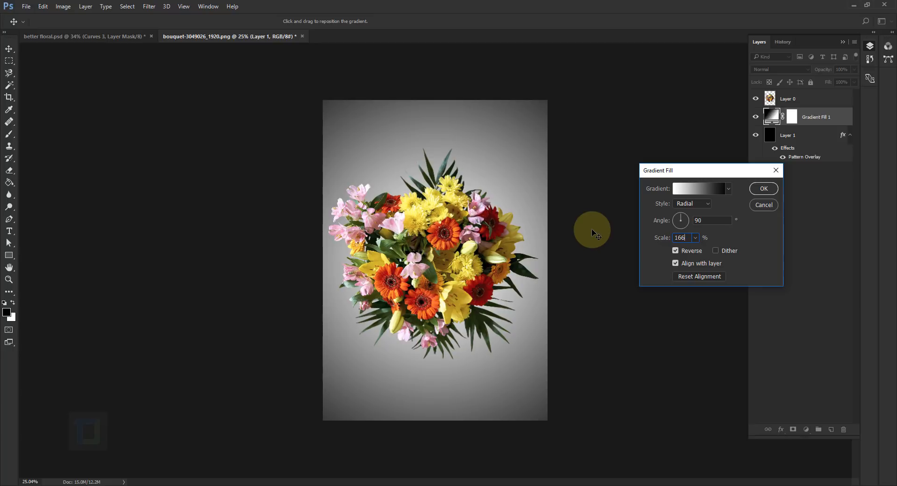
pyautogui.click(770, 189)
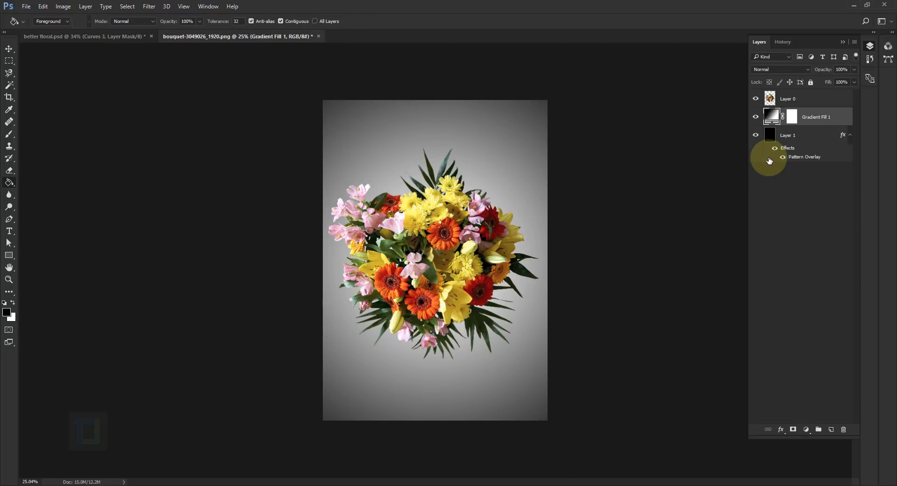
# Set the gradient fill layer's blend mode to Overlay and toggle its visibility to compare the effect.
pyautogui.click(783, 70)
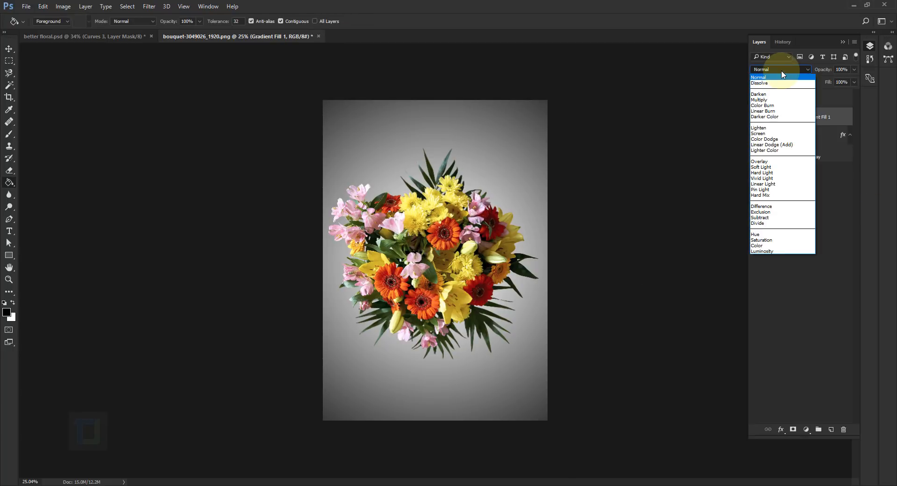
pyautogui.click(765, 161)
pyautogui.click(757, 117)
pyautogui.click(757, 118)
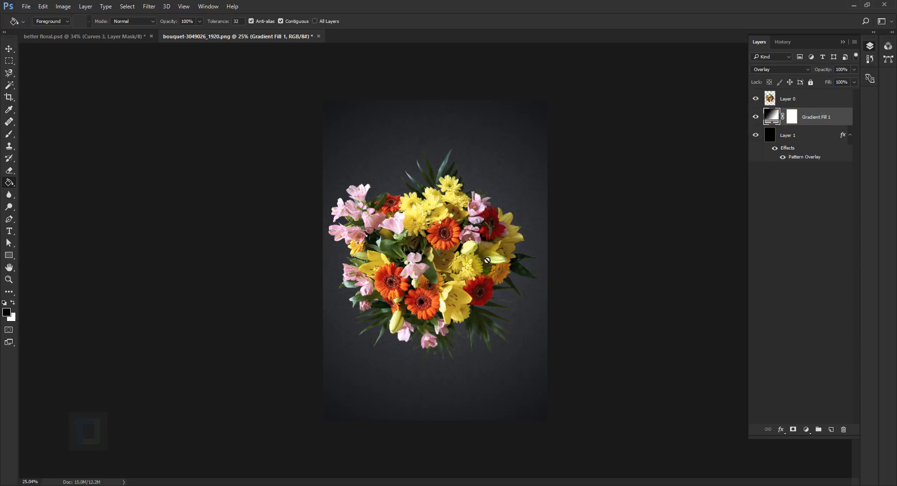
# Duplicate the bouquet layer, Layer 0.
pyautogui.click(807, 103)
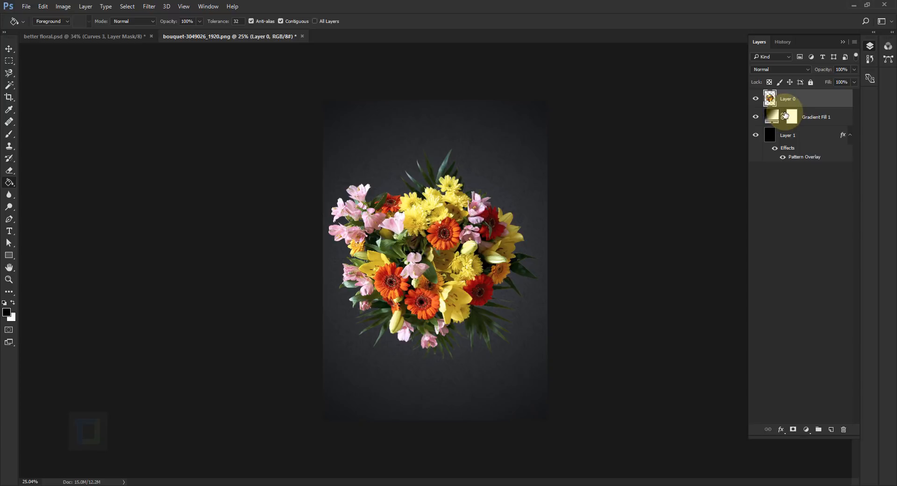
pyautogui.click(798, 106)
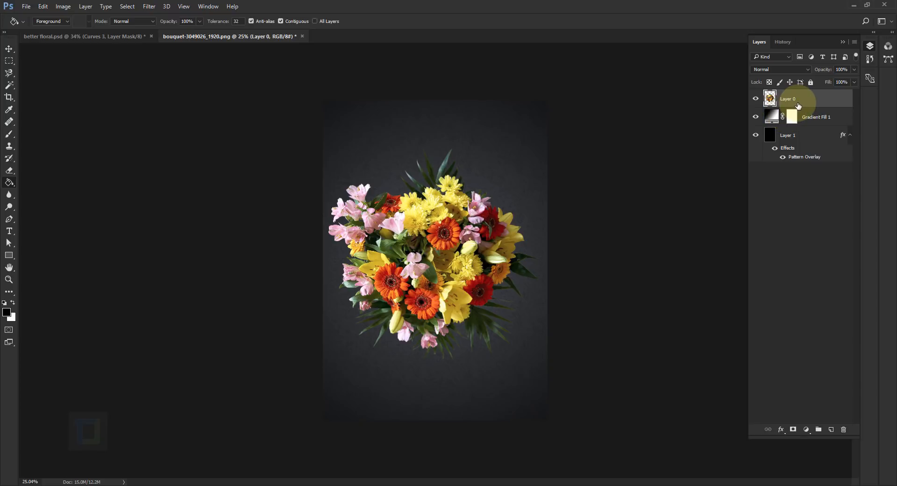
pyautogui.hotkey('ctrl', 'j')
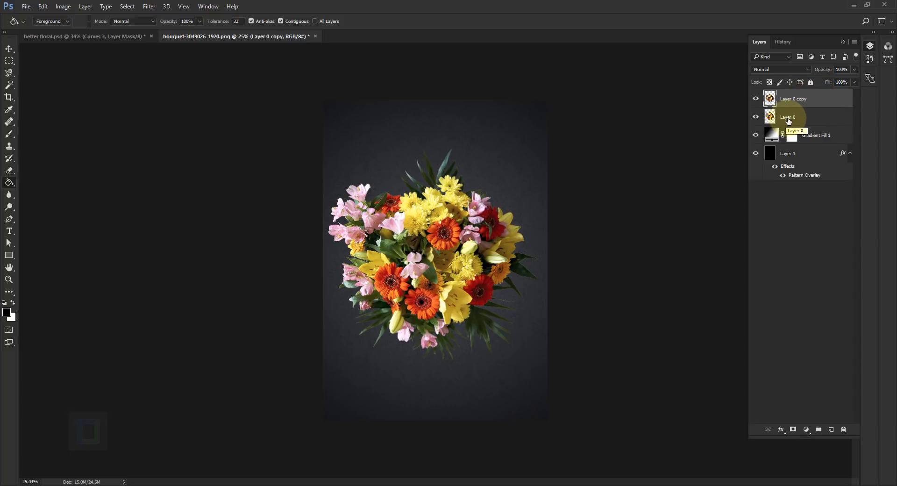
# Rename the original bouquet layer to "flowers" and its duplicate to "flower shadow".
pyautogui.doubleClick(788, 118)
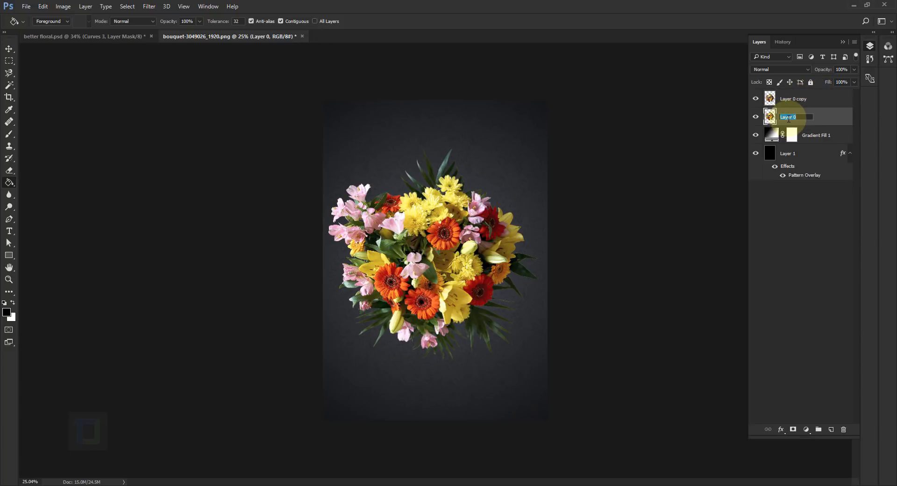
pyautogui.write('flowers')
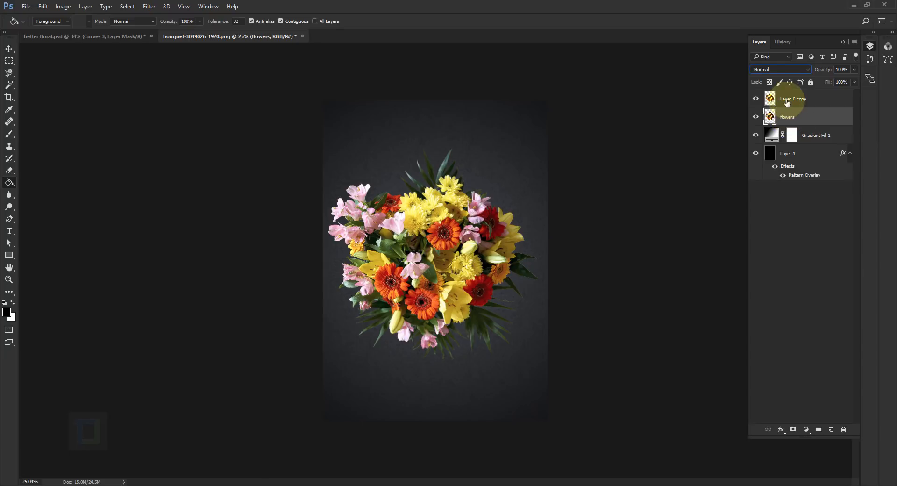
pyautogui.doubleClick(787, 100)
pyautogui.write('flower shadow')
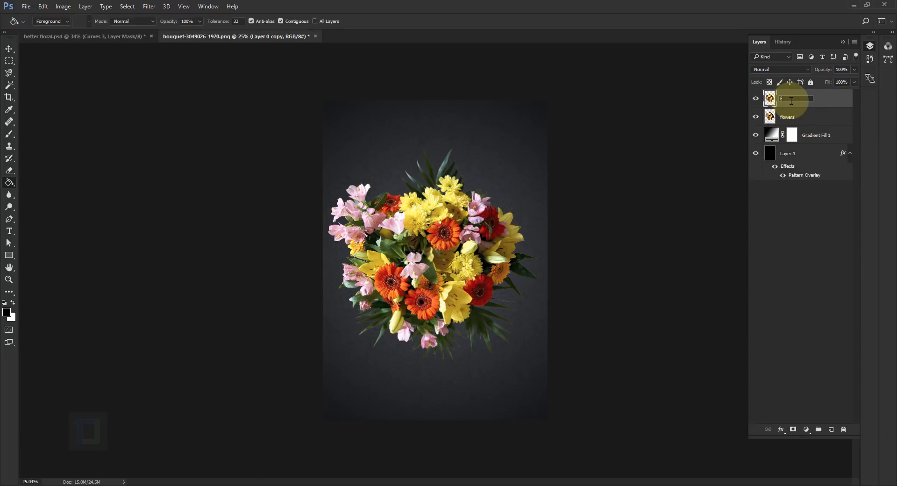
pyautogui.press('Return')
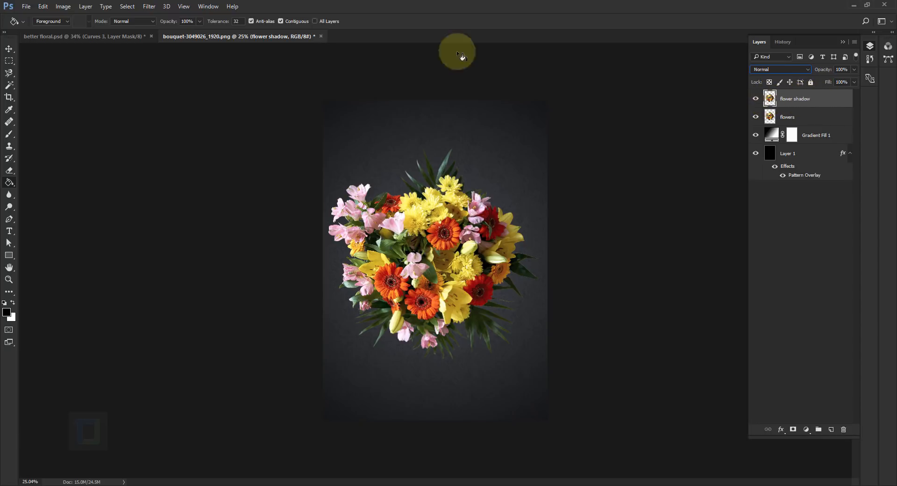
# Turn the flower shadow layer solid black by applying Hue/Saturation with Lightness at -100.
pyautogui.click(63, 6)
pyautogui.moveTo(69, 31)
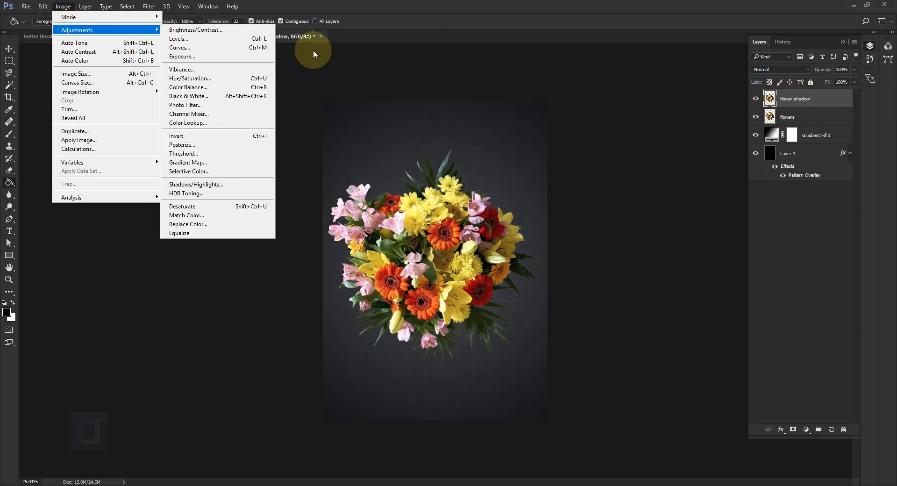
pyautogui.click(245, 78)
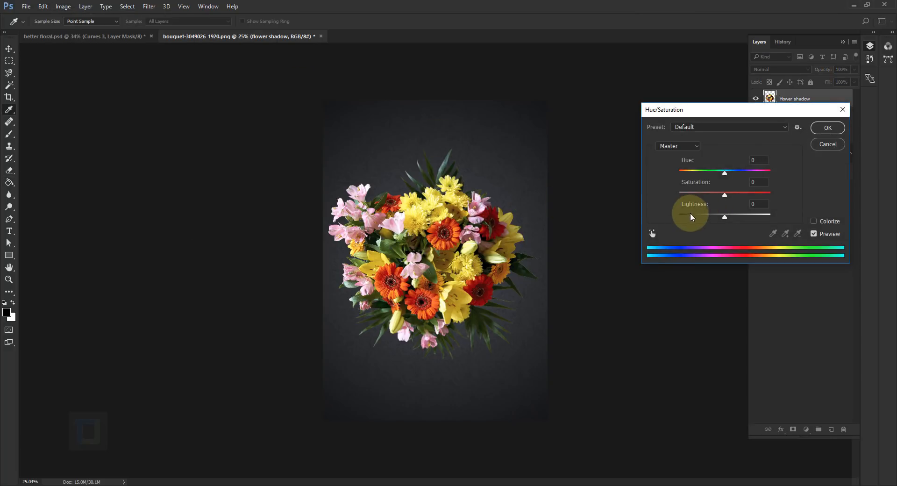
pyautogui.moveTo(686, 215); pyautogui.dragTo(627, 215)
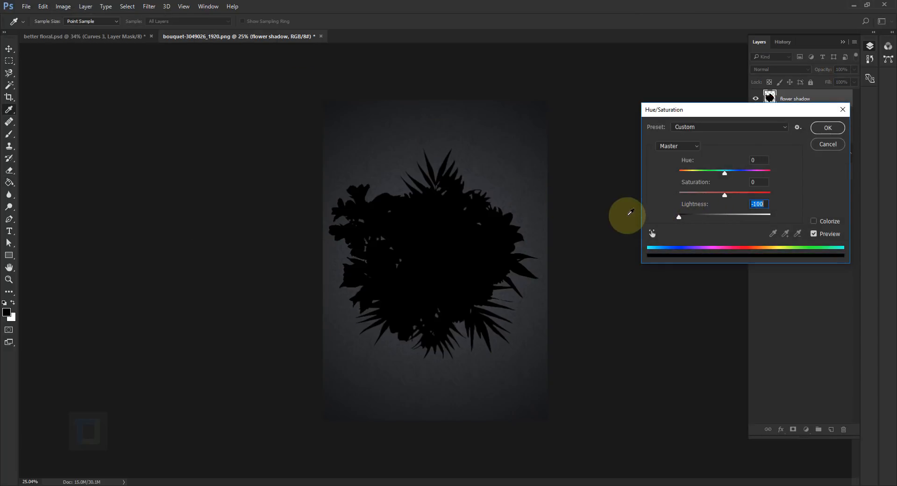
pyautogui.click(823, 129)
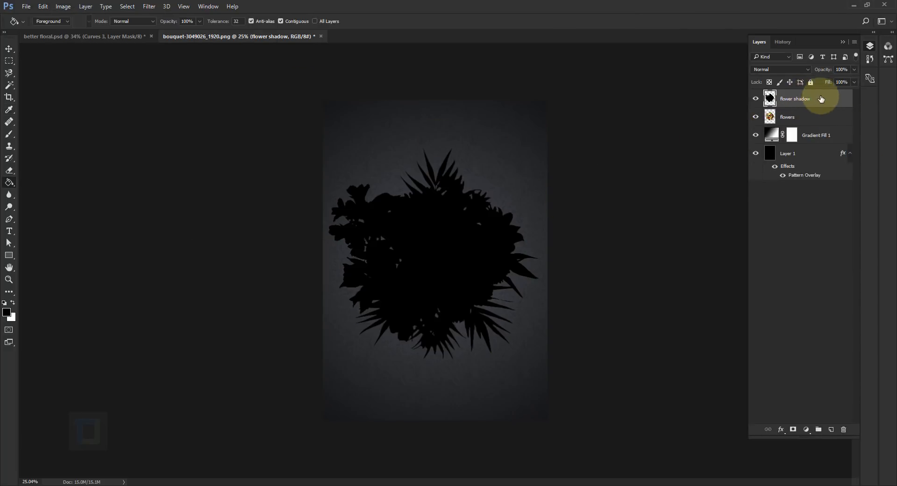
# Place the flower shadow layer beneath the flowers layer and convert it to a smart object.
pyautogui.moveTo(804, 101); pyautogui.dragTo(801, 120)
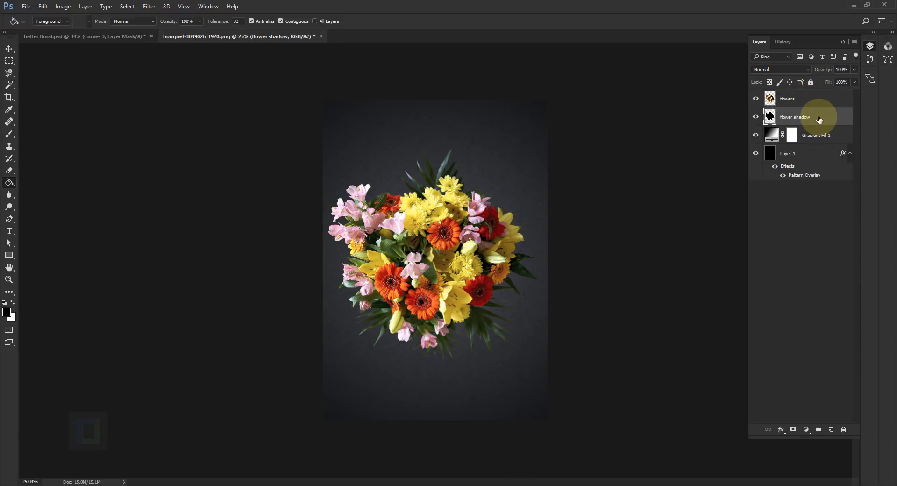
pyautogui.rightClick(820, 120)
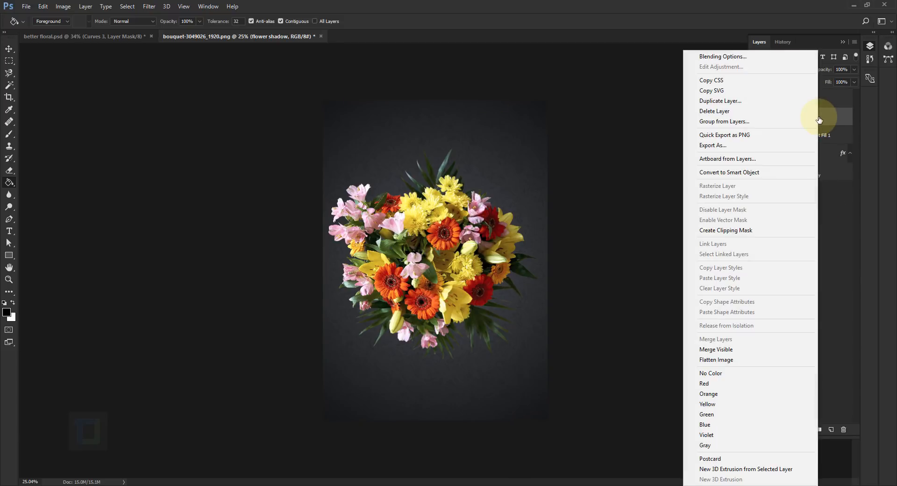
pyautogui.click(751, 178)
# Soften the flower shadow layer with a Gaussian Blur filter, fine-tuning the radius on the canvas preview.
pyautogui.click(147, 7)
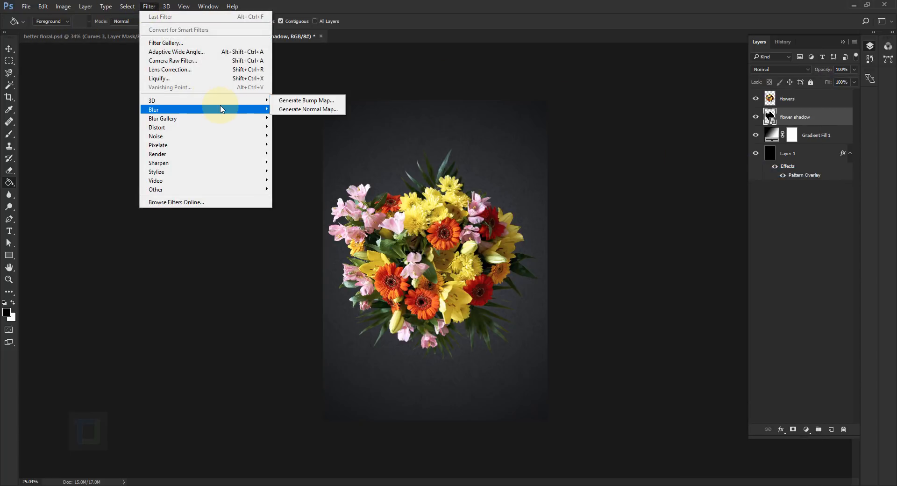
pyautogui.moveTo(220, 109)
pyautogui.click(296, 145)
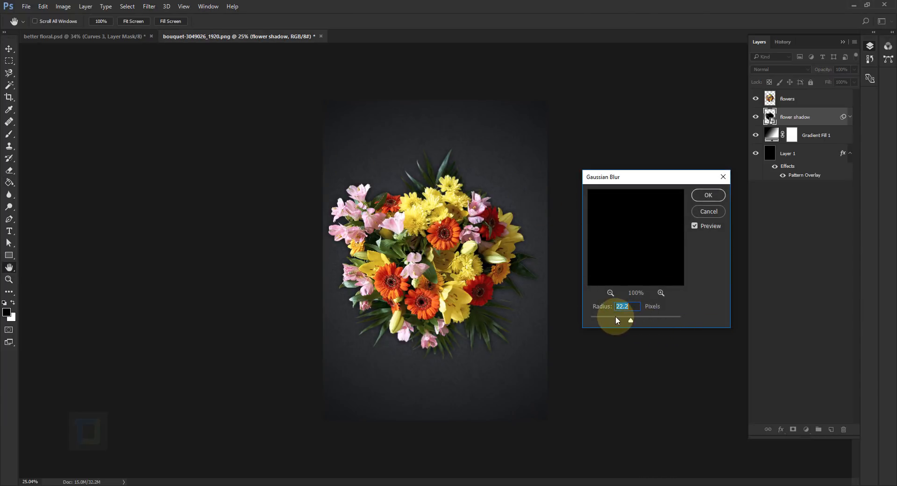
pyautogui.moveTo(631, 320); pyautogui.dragTo(633, 320)
pyautogui.click(708, 195)
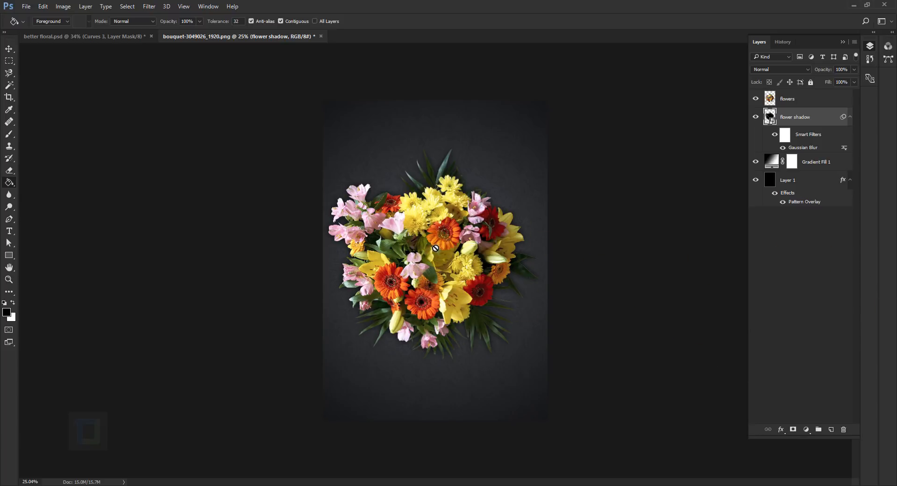
# Free-transform the flowers and flower shadow layers together, rotating them clockwise by a little over 112° and shifting them slightly.
pyautogui.click(814, 99)
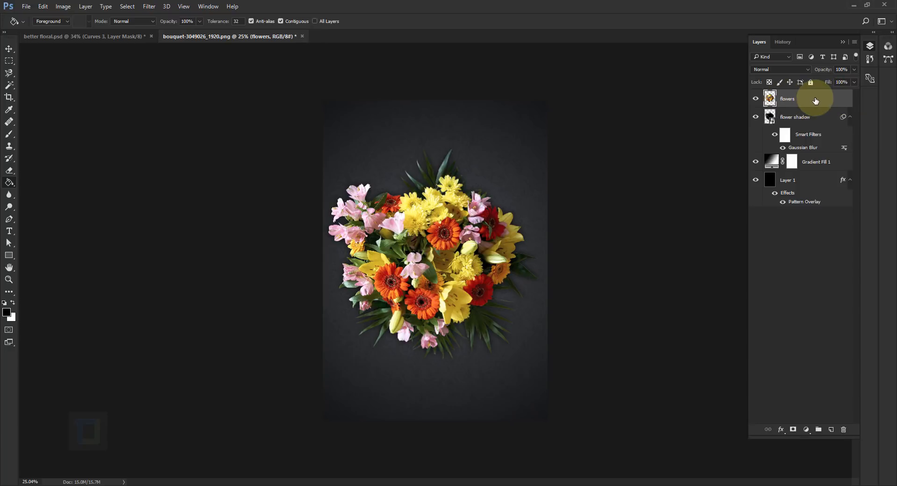
pyautogui.keyDown('ctrl'); pyautogui.click(808, 122); pyautogui.keyUp('ctrl')
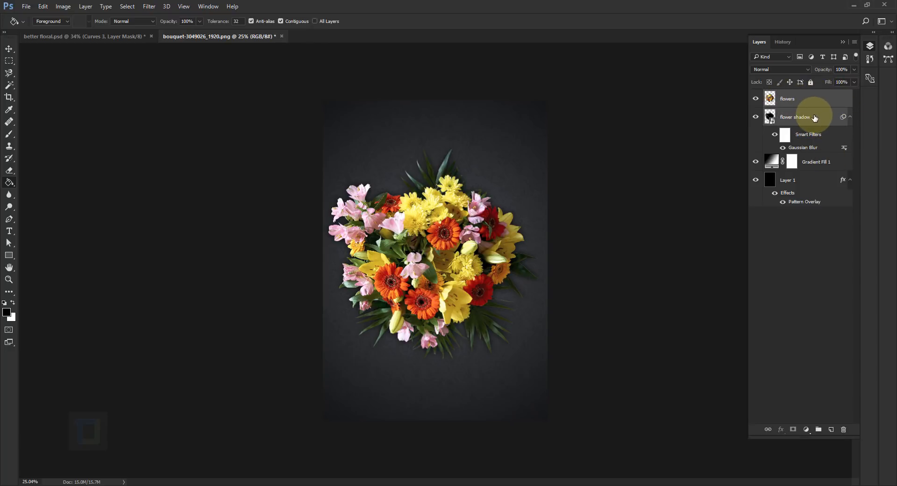
pyautogui.hotkey('ctrl', 't')
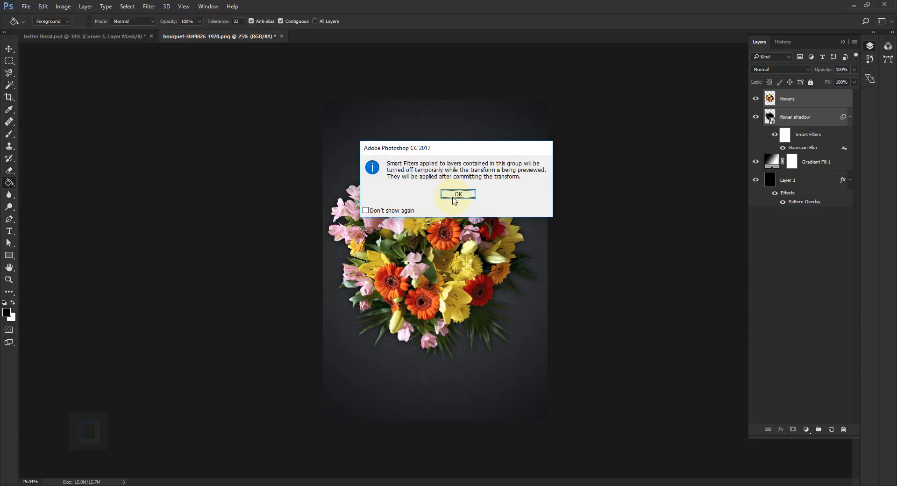
pyautogui.click(458, 194)
pyautogui.moveTo(567, 127); pyautogui.dragTo(477, 378)
pyautogui.moveTo(446, 258); pyautogui.dragTo(453, 258)
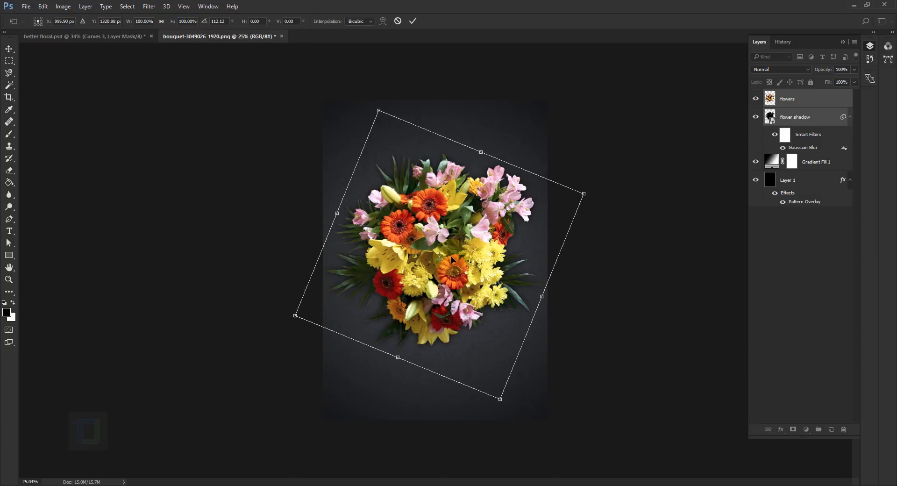
pyautogui.moveTo(605, 166); pyautogui.dragTo(613, 176)
pyautogui.click(413, 21)
# Rotate the bouquet and its shadow slightly further clockwise and commit the transform.
pyautogui.hotkey('ctrl', 't')
pyautogui.click(458, 194)
pyautogui.click(413, 21)
pyautogui.moveTo(576, 125)
pyautogui.mouseDown()
pyautogui.moveTo(590, 145)
pyautogui.moveTo(601, 132)
pyautogui.mouseUp()
pyautogui.hotkey('ctrl', 't')
pyautogui.press('Return')
pyautogui.hotkey('ctrl', 't')
pyautogui.click(413, 20)
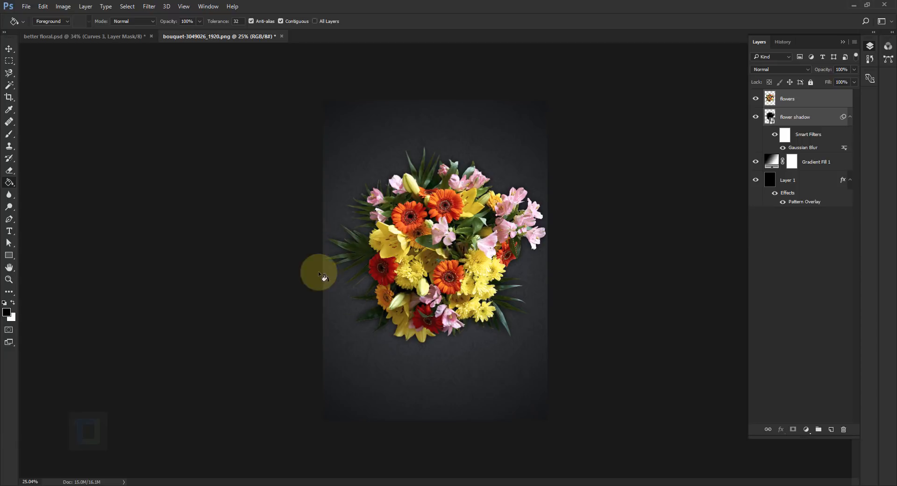
# Select the leaves on the bouquet's left side with a rectangular marquee and copy them from the flowers layer to a new layer.
pyautogui.click(789, 103)
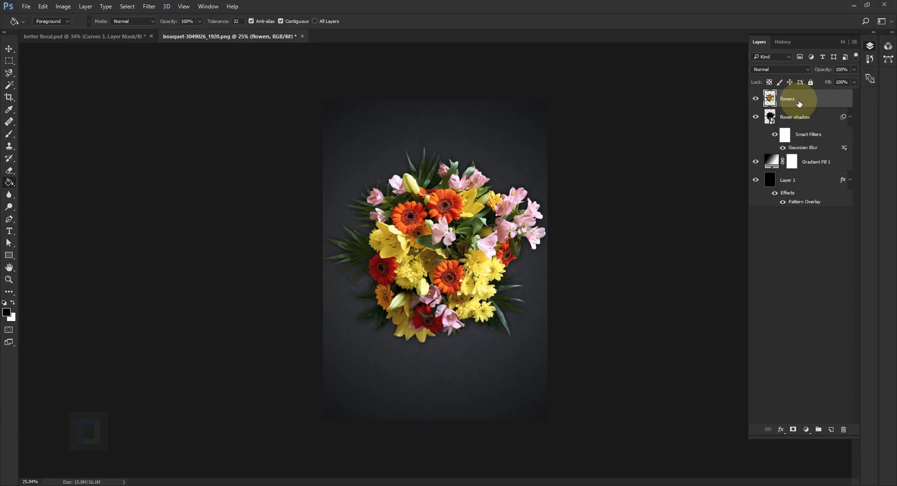
pyautogui.click(11, 61)
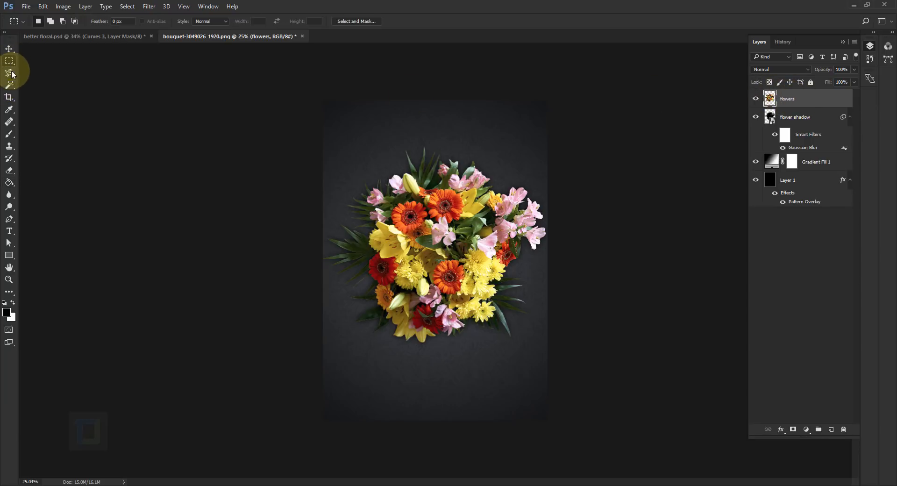
pyautogui.moveTo(323, 201); pyautogui.dragTo(374, 294)
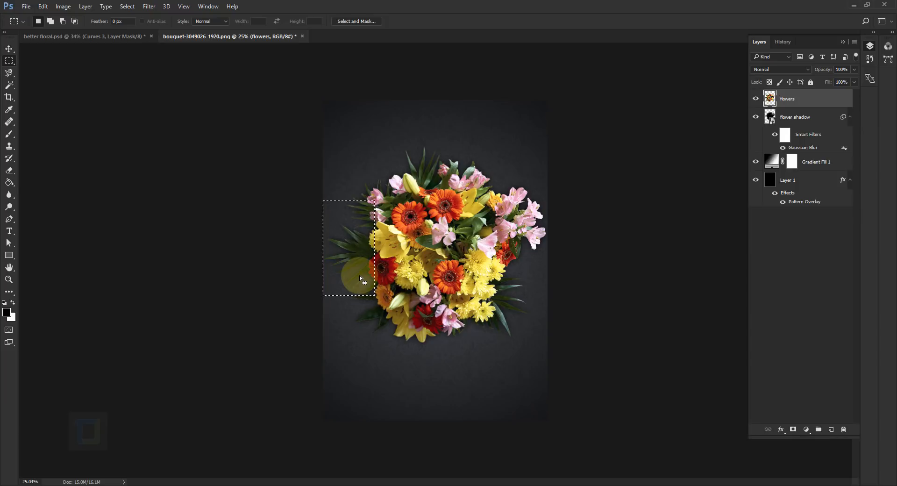
pyautogui.hotkey('ctrl', 'j')
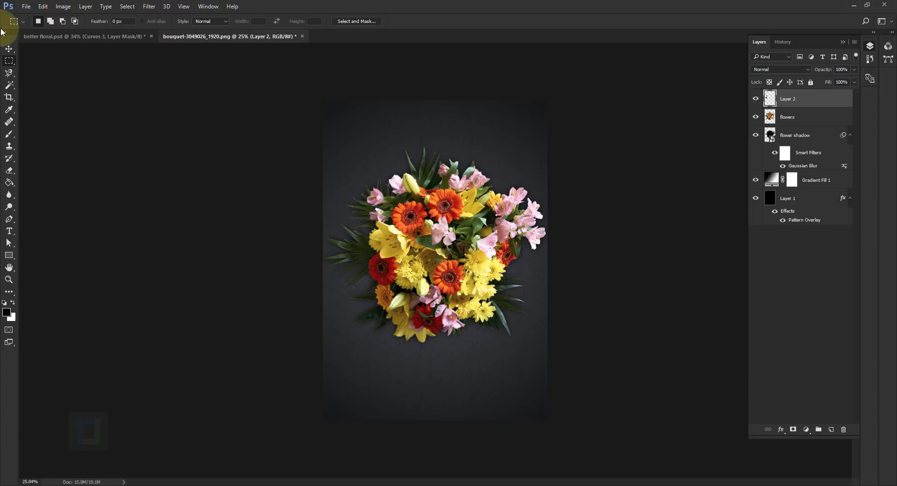
# Move the copied leaf piece below the bouquet and rotate it about 87° counterclockwise so the leaves point down.
pyautogui.click(10, 49)
pyautogui.moveTo(394, 268); pyautogui.dragTo(482, 383)
pyautogui.scroll(-1, 622, 300)
pyautogui.hotkey('ctrl', 't')
pyautogui.moveTo(516, 287); pyautogui.dragTo(395, 323)
pyautogui.moveTo(480, 369); pyautogui.dragTo(486, 370)
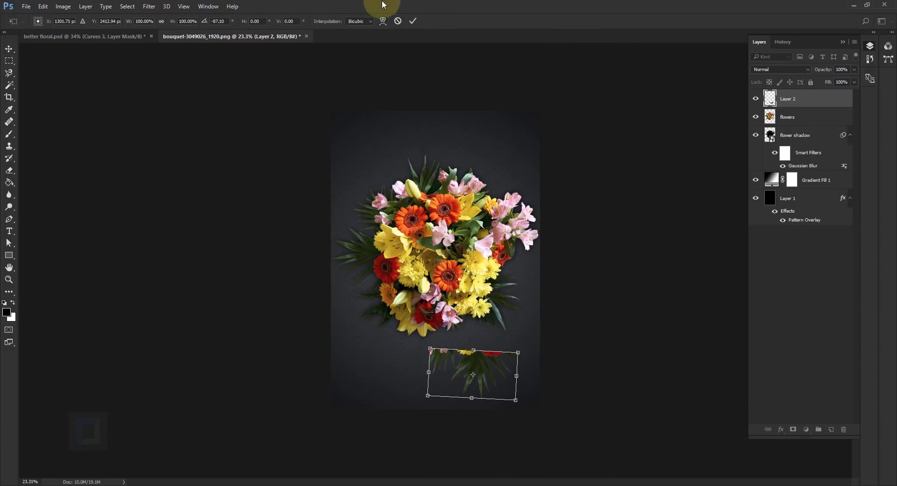
pyautogui.click(413, 22)
# Erase the flower remnants and stray leaves from the copied piece with the Eraser, leaving one clean leaf cluster.
pyautogui.scroll(10, 489, 387)
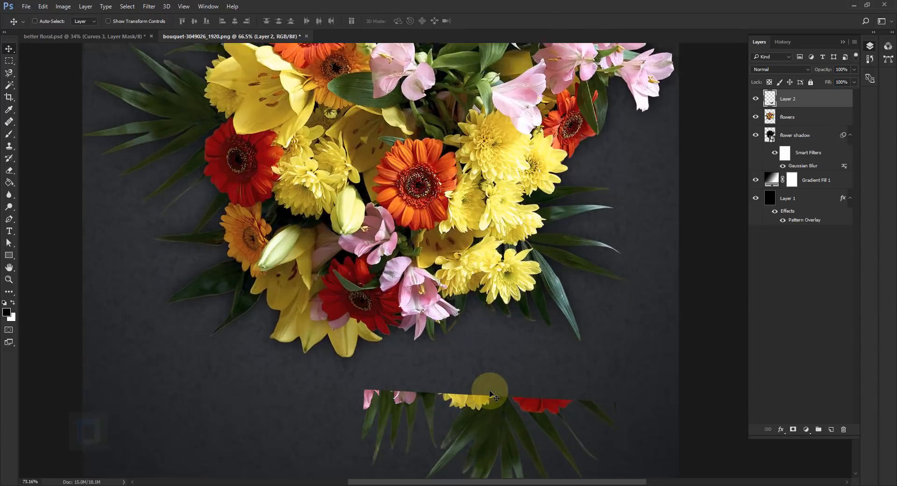
pyautogui.moveTo(496, 371); pyautogui.dragTo(472, 210)
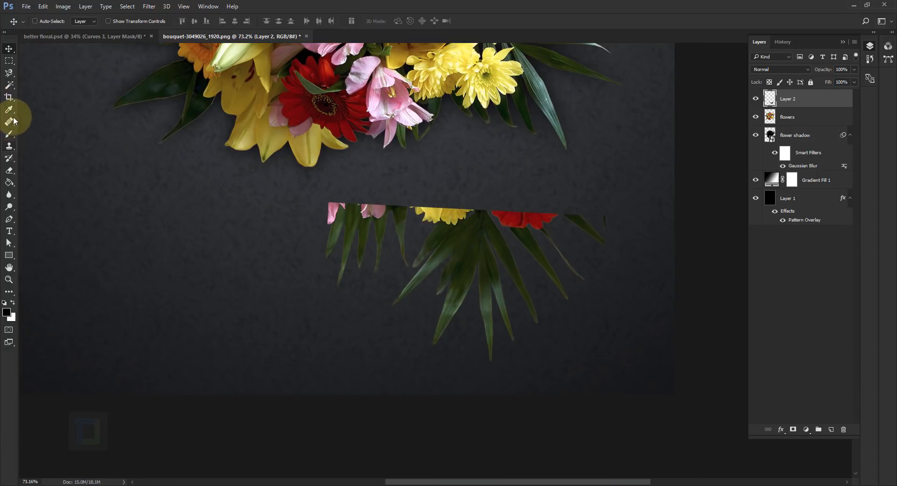
pyautogui.click(9, 173)
pyautogui.click(70, 170)
pyautogui.moveTo(341, 216)
pyautogui.mouseDown()
pyautogui.moveTo(319, 217)
pyautogui.moveTo(330, 267)
pyautogui.moveTo(346, 260)
pyautogui.moveTo(372, 213)
pyautogui.moveTo(396, 203)
pyautogui.moveTo(399, 260)
pyautogui.moveTo(359, 266)
pyautogui.moveTo(411, 215)
pyautogui.moveTo(496, 204)
pyautogui.moveTo(527, 239)
pyautogui.moveTo(600, 253)
pyautogui.moveTo(412, 202)
pyautogui.moveTo(510, 218)
pyautogui.moveTo(408, 212)
pyautogui.mouseUp()
pyautogui.scroll(-4, 528, 201)
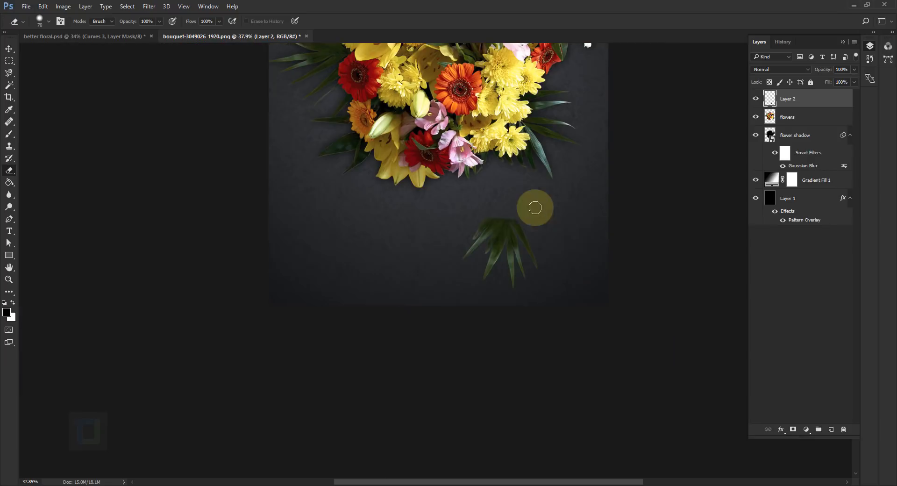
pyautogui.scroll(-4, 537, 245)
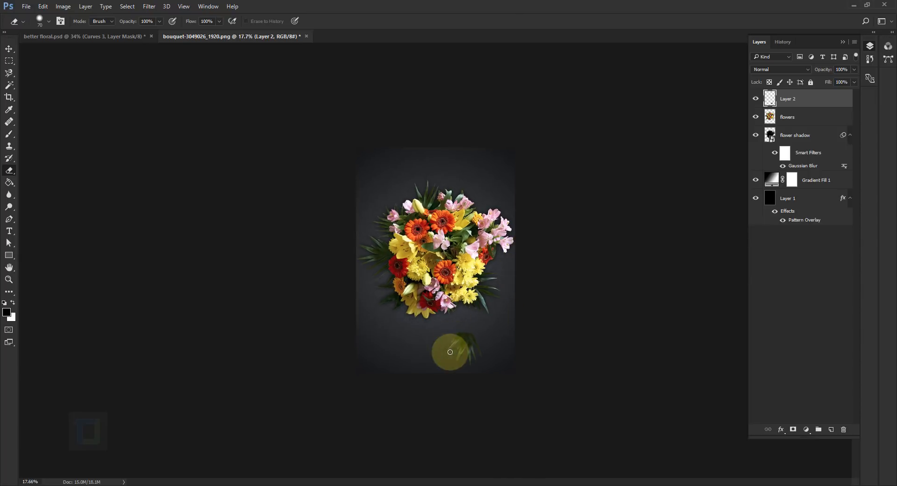
pyautogui.scroll(1, 450, 351)
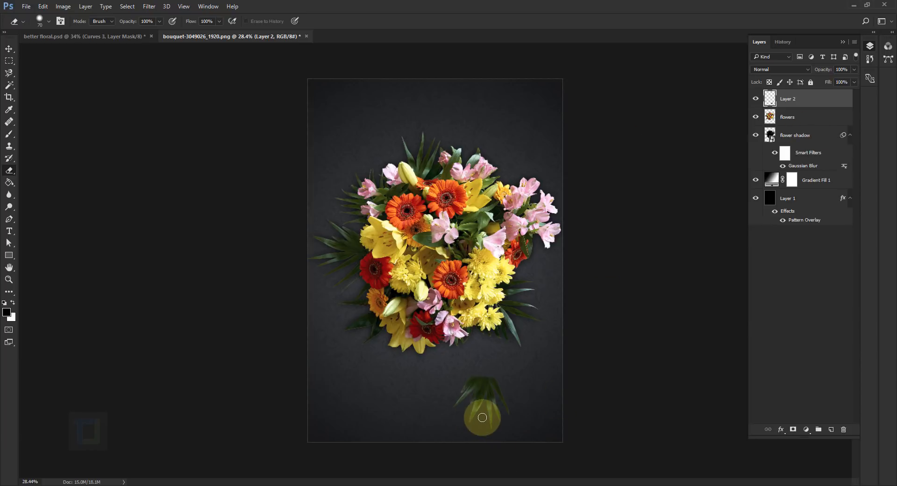
# Group the flowers layer with the copied leaf layer and toggle the group's visibility to check its contents.
pyautogui.click(803, 117)
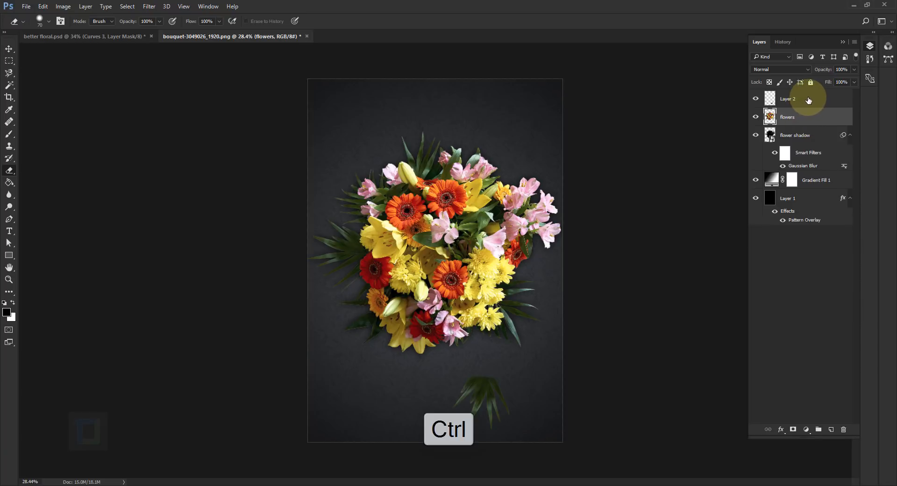
pyautogui.keyDown('ctrl'); pyautogui.click(813, 100); pyautogui.keyUp('ctrl')
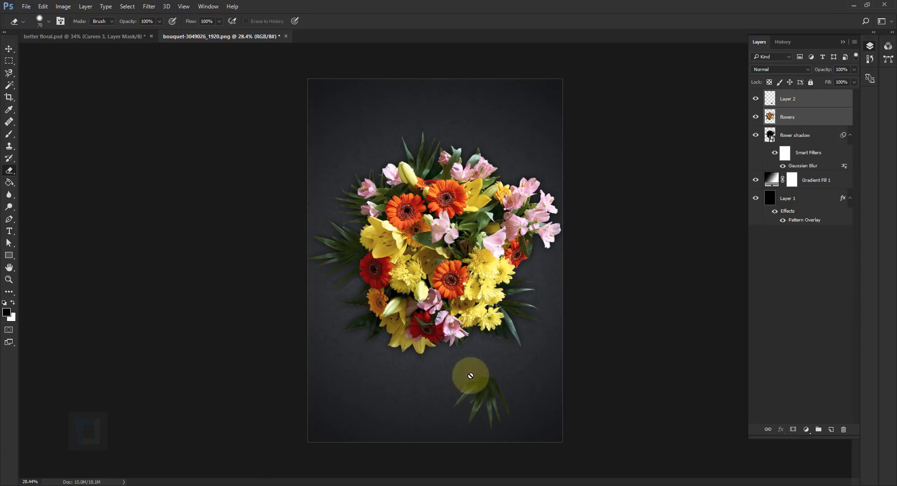
pyautogui.hotkey('ctrl', 'g')
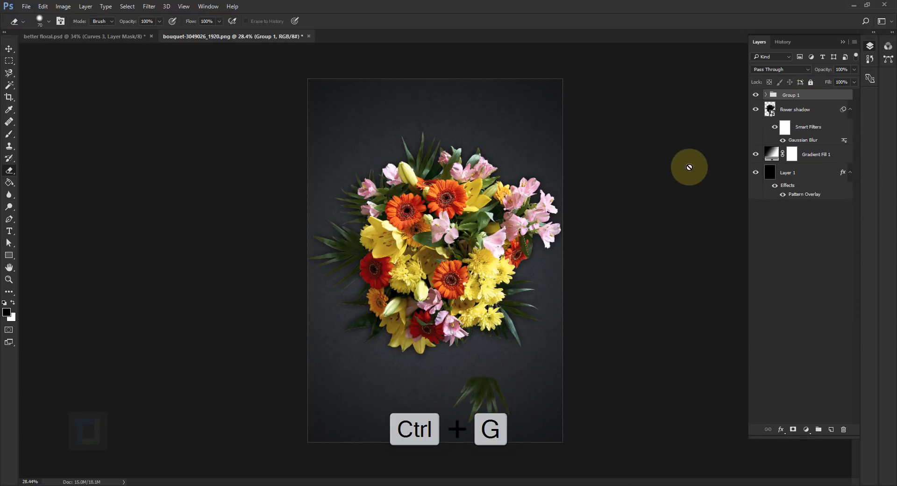
pyautogui.click(758, 95)
pyautogui.click(757, 95)
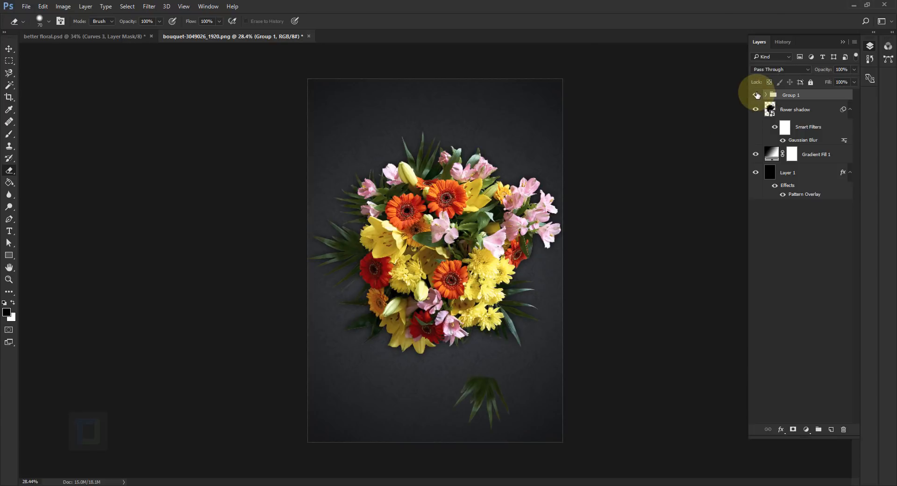
pyautogui.click(757, 94)
pyautogui.click(757, 95)
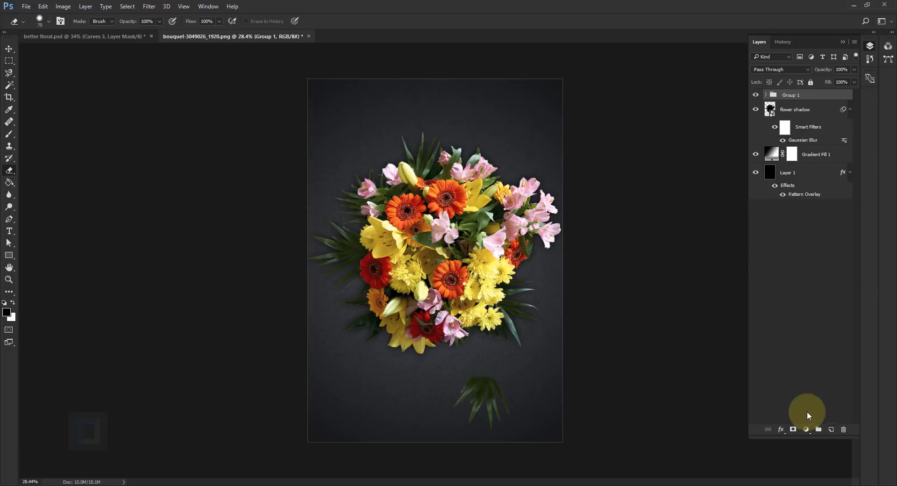
# Add a Curves adjustment clipped to the flower group and bend its RGB curve upward to brighten the bouquet and leaves.
pyautogui.click(805, 429)
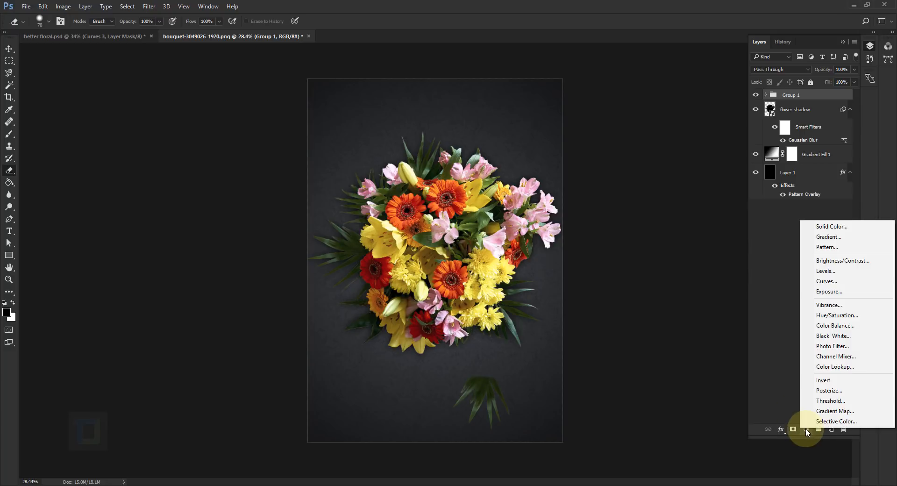
pyautogui.click(836, 281)
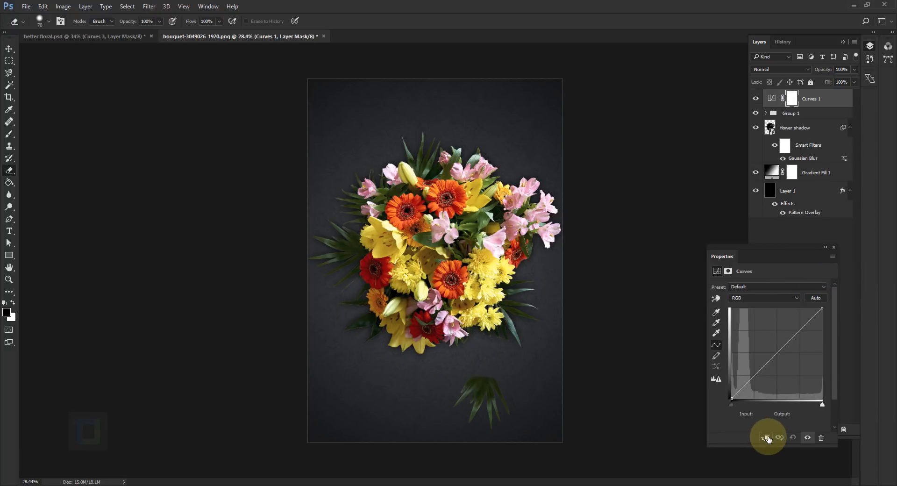
pyautogui.click(765, 440)
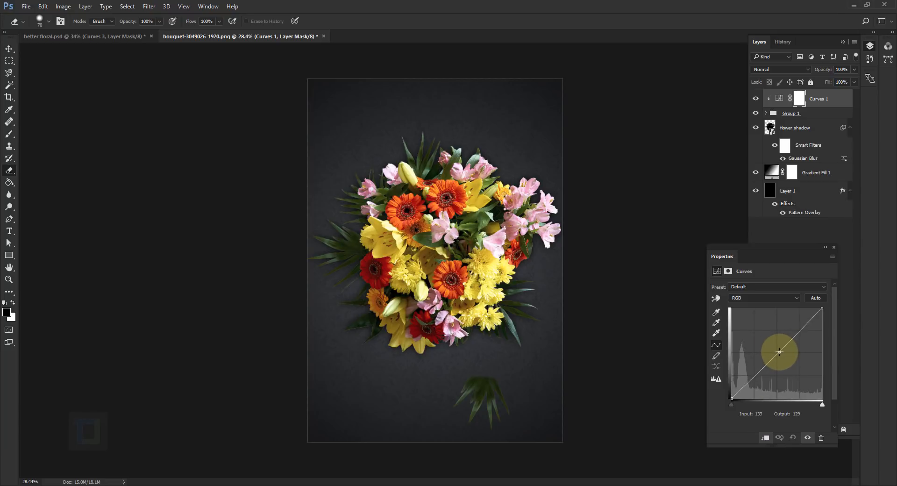
pyautogui.moveTo(780, 351); pyautogui.dragTo(770, 345)
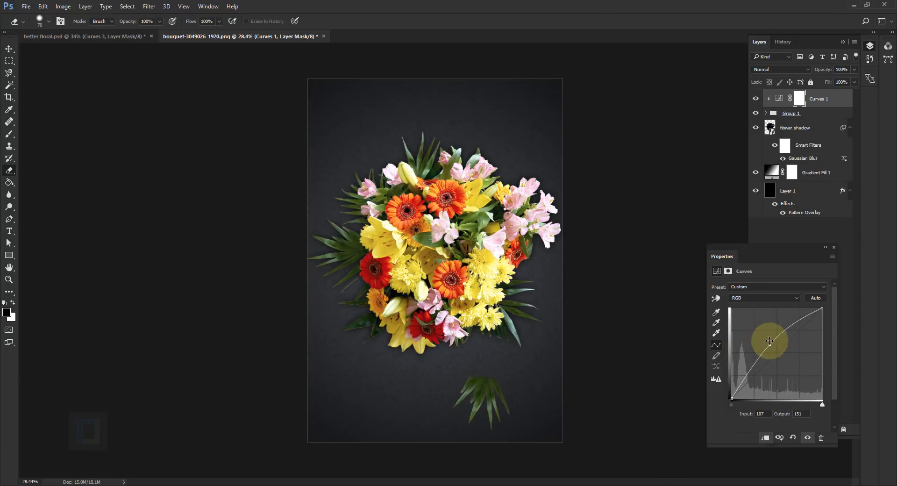
pyautogui.moveTo(769, 344); pyautogui.dragTo(804, 319)
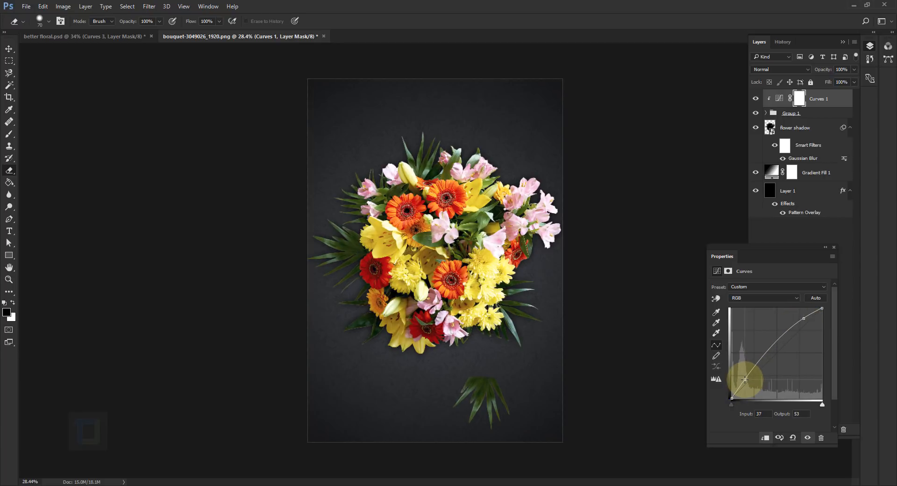
pyautogui.click(834, 248)
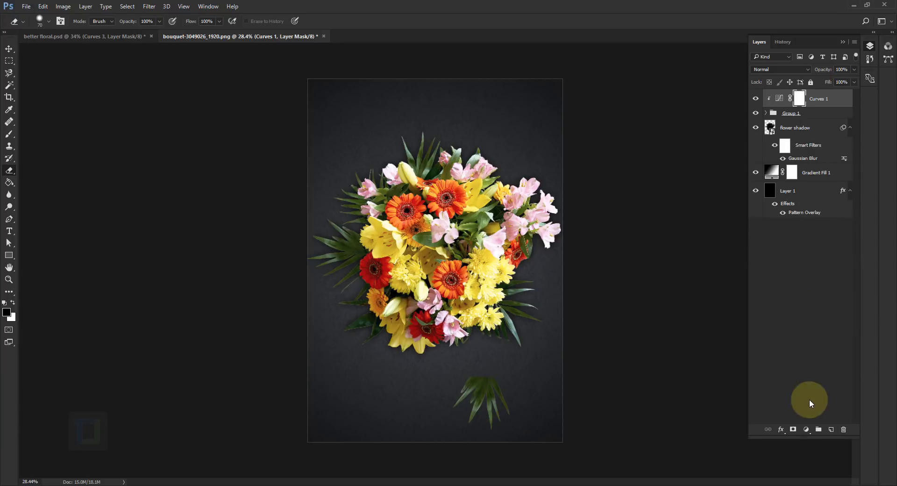
# Add a clipped Selective Color adjustment, setting Cyan to -73% for the Reds and Yellow to +77% for the Yellows.
pyautogui.click(807, 429)
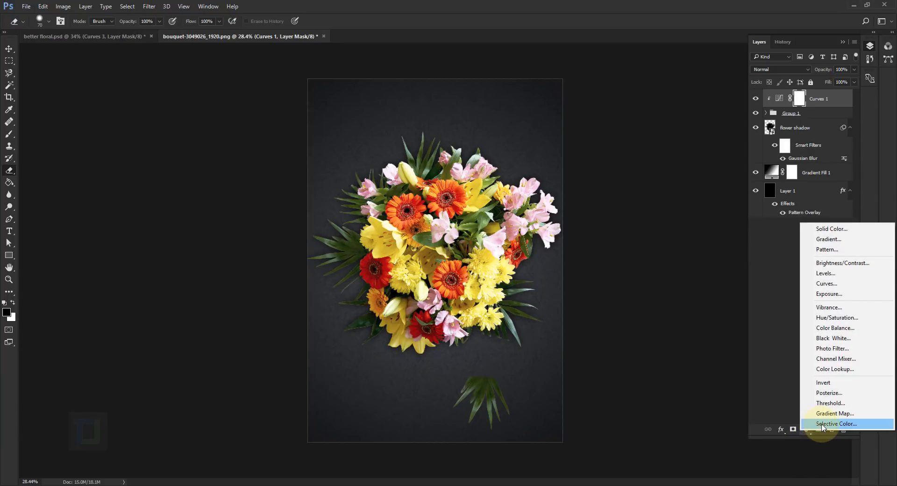
pyautogui.click(823, 424)
pyautogui.moveTo(761, 245); pyautogui.dragTo(662, 158)
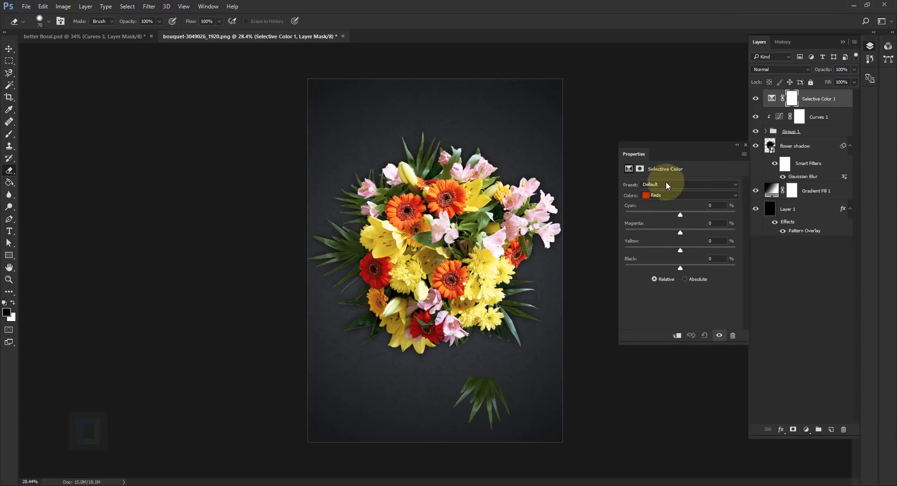
pyautogui.click(678, 336)
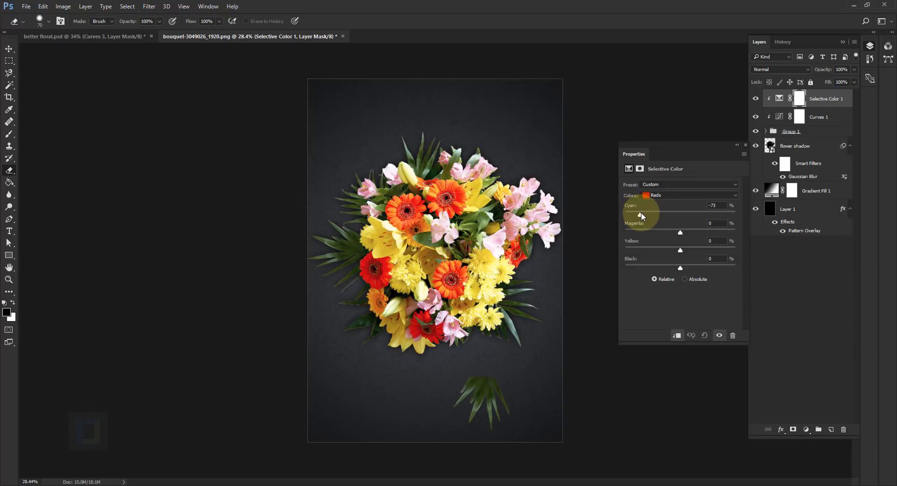
pyautogui.click(684, 195)
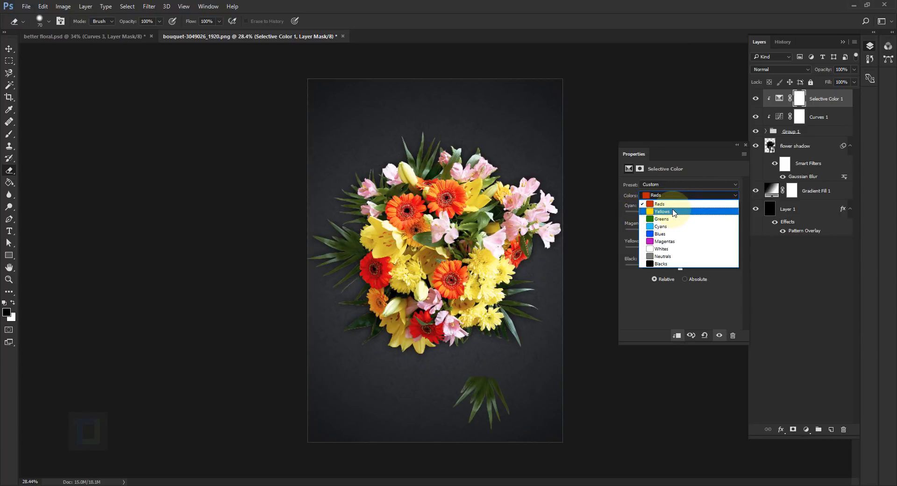
pyautogui.click(674, 211)
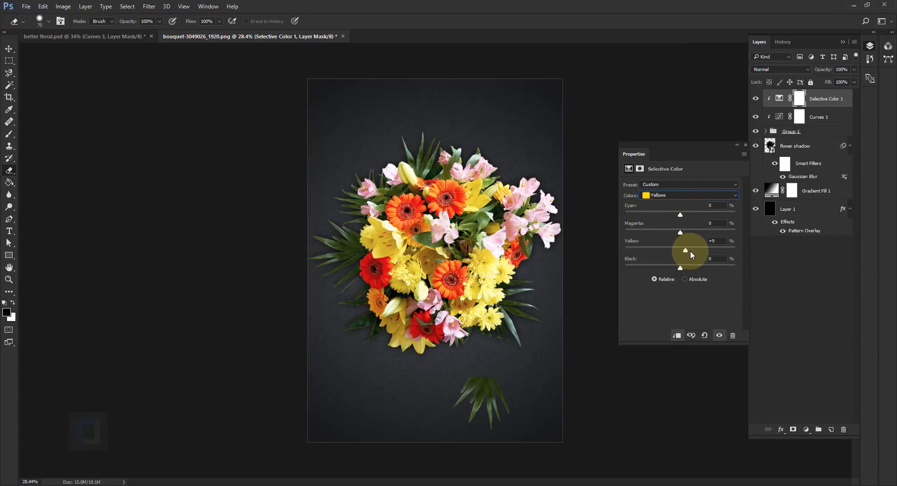
pyautogui.moveTo(716, 251); pyautogui.dragTo(722, 252)
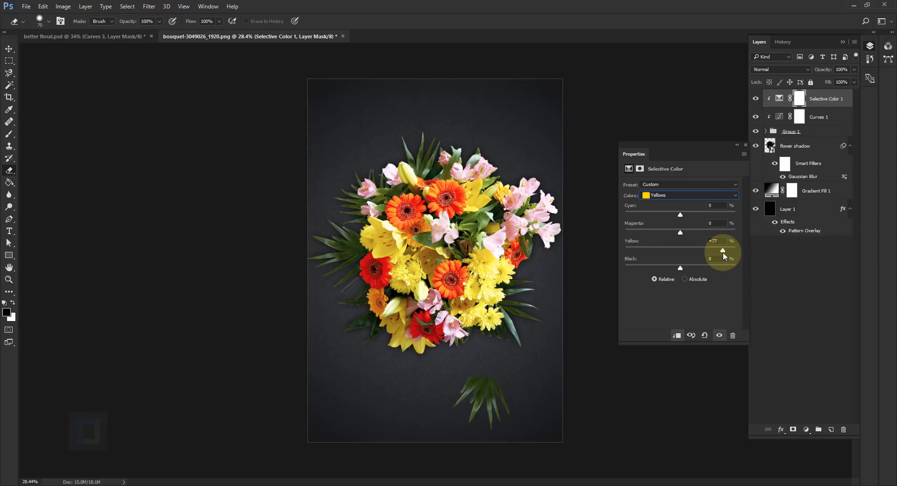
# Set the Selective Color Greens to Magenta -64% and Black +30%, and compare the flowers with both adjustments hidden and shown.
pyautogui.click(655, 199)
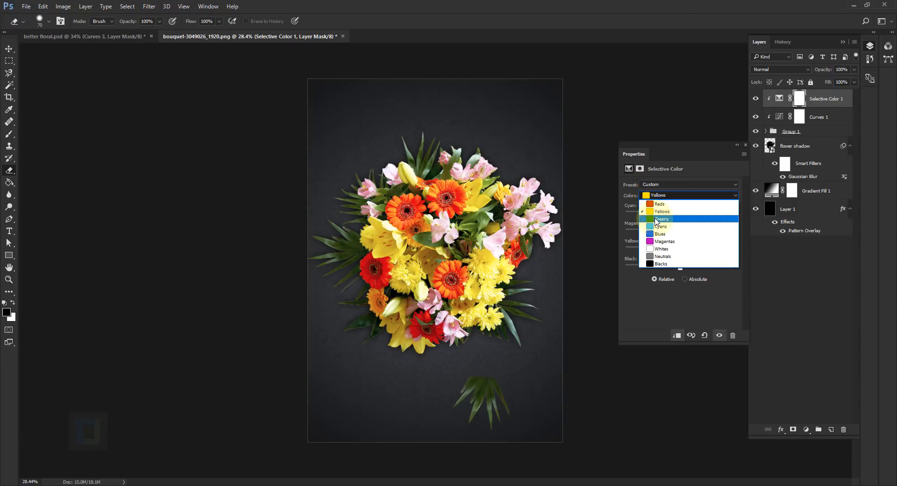
pyautogui.click(659, 220)
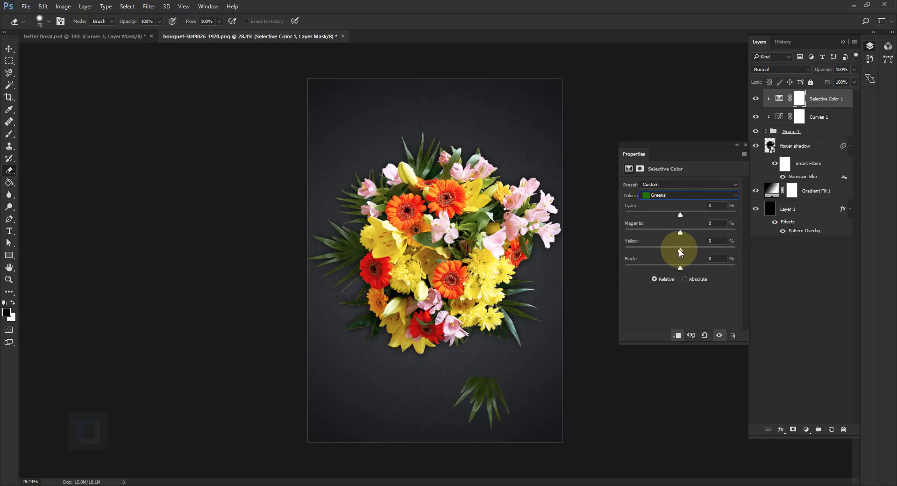
pyautogui.moveTo(681, 232); pyautogui.dragTo(662, 233)
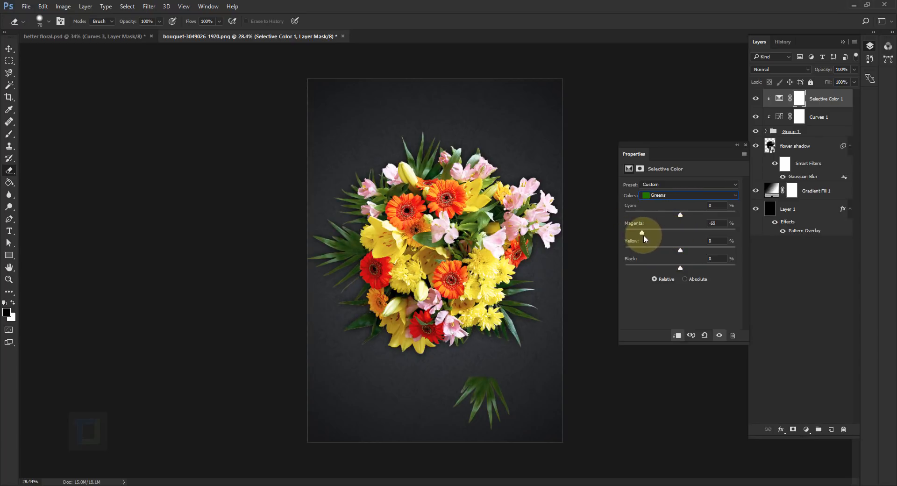
pyautogui.moveTo(680, 270); pyautogui.dragTo(698, 276)
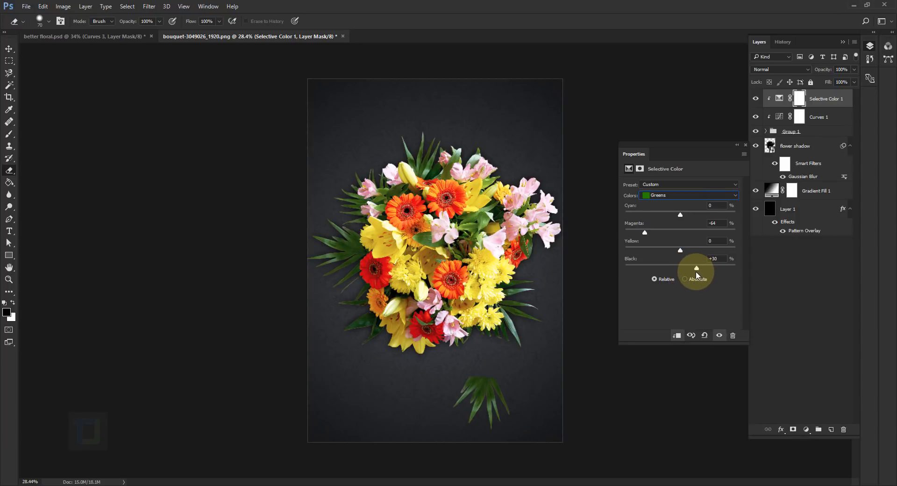
pyautogui.click(746, 145)
pyautogui.click(756, 98)
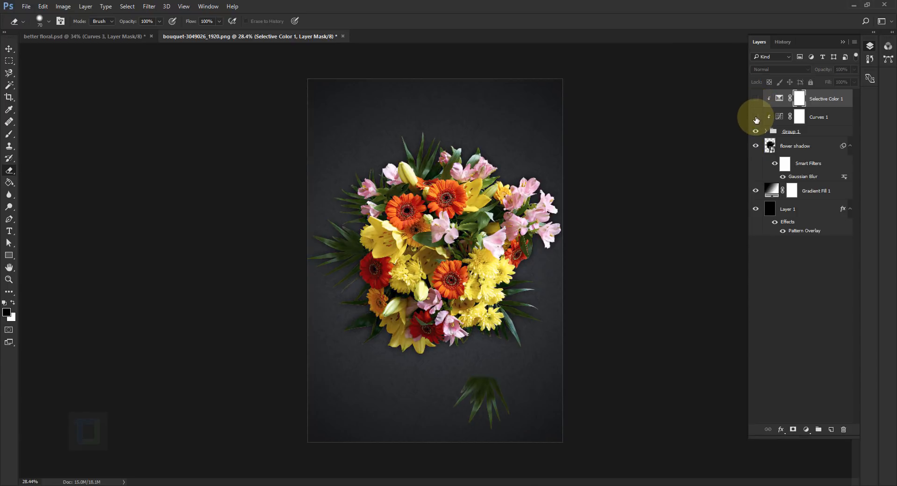
pyautogui.click(756, 98)
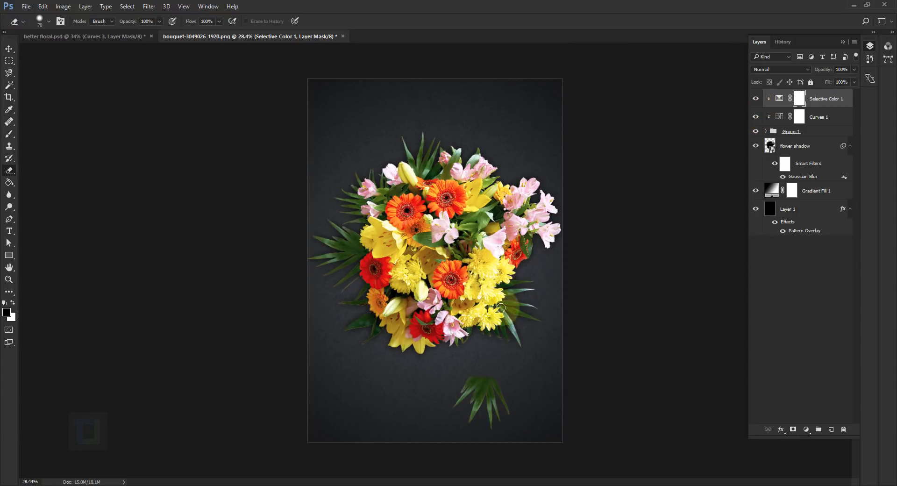
pyautogui.click(556, 212)
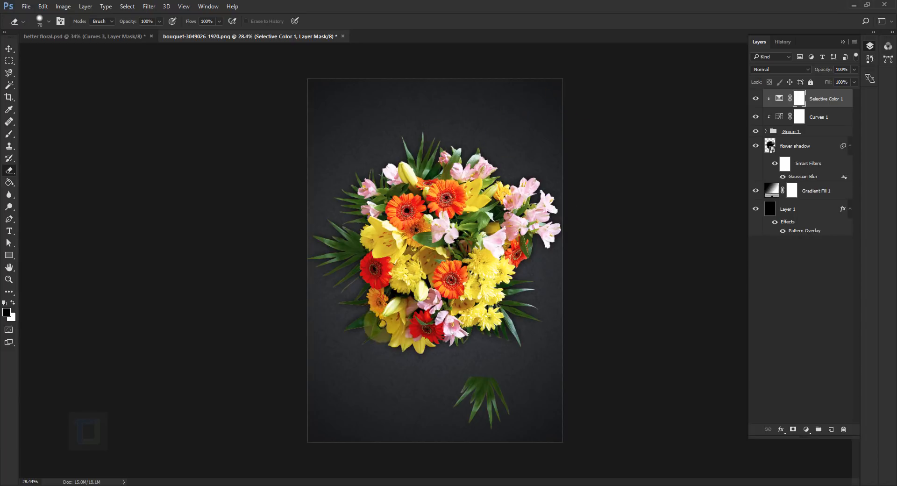
# Lower the flower shadow layer's opacity to 79%.
pyautogui.click(803, 146)
pyautogui.moveTo(826, 73); pyautogui.dragTo(816, 70)
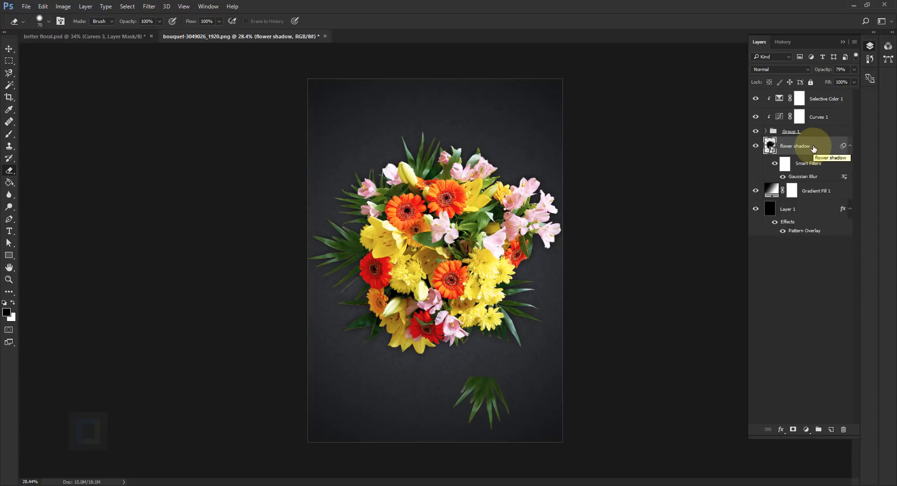
# Add the two-line text "LOVE MORE" in black Bebas Neue over the flowers, on a layer above the Selective Color adjustment.
pyautogui.click(821, 97)
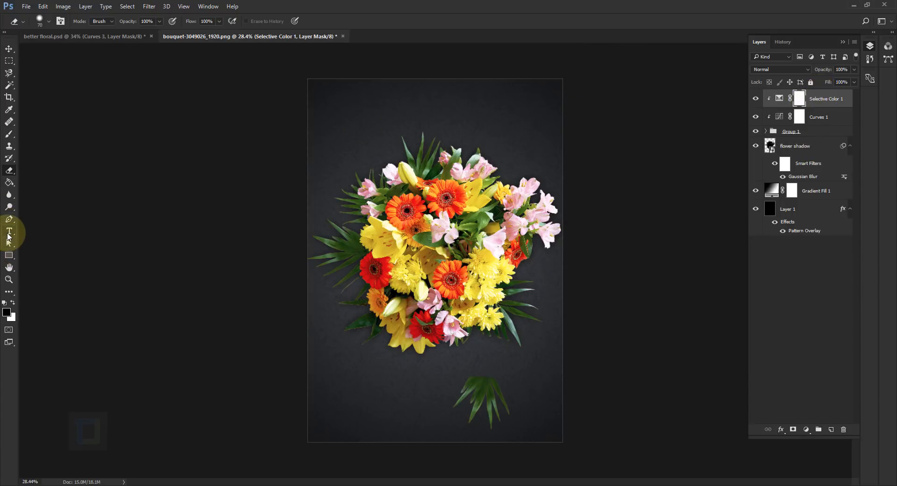
pyautogui.click(9, 231)
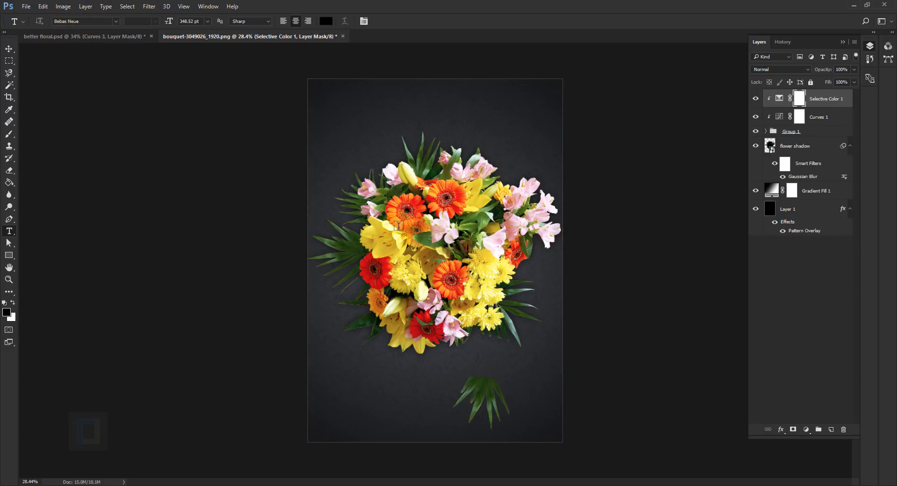
pyautogui.click(392, 221)
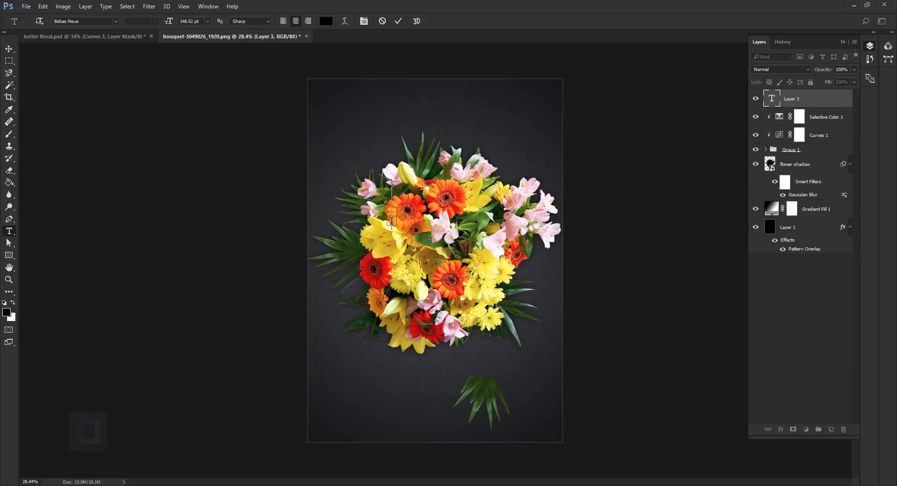
pyautogui.write('LOVE')
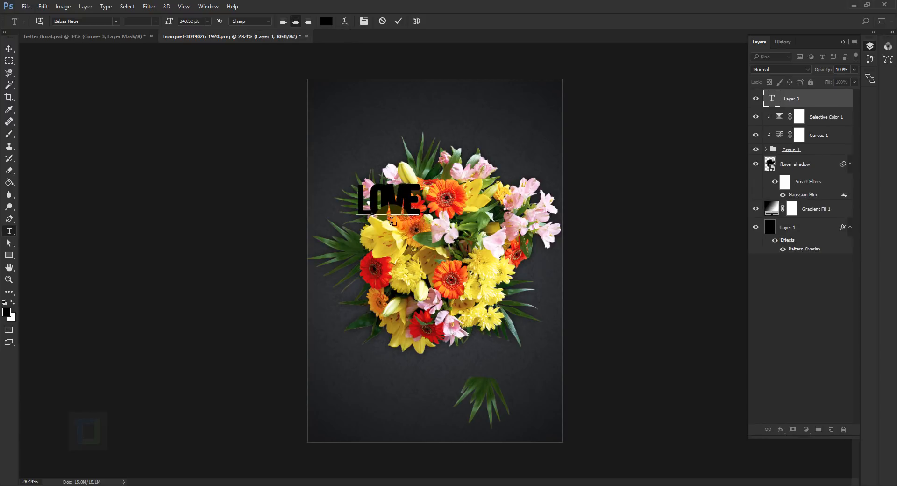
pyautogui.press('Return')
pyautogui.write('MORE')
pyautogui.click(399, 21)
pyautogui.press('e')
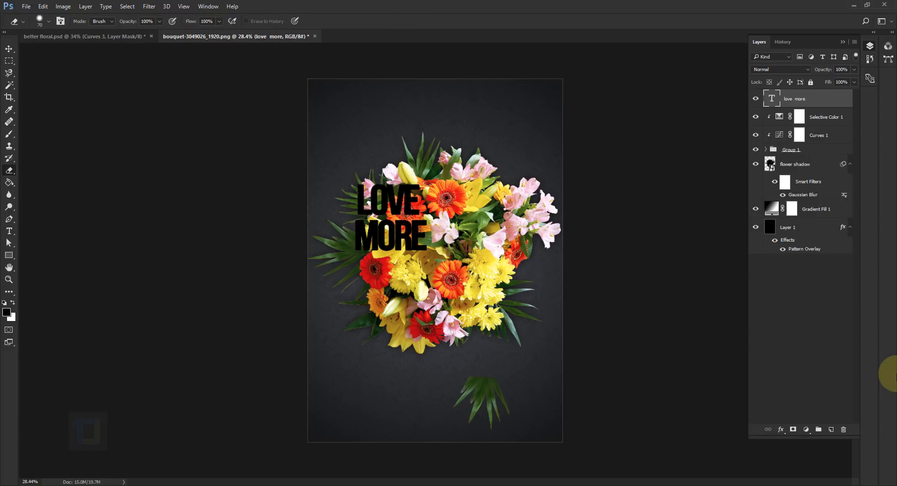
# Scale the "LOVE MORE" text to about 193%, rotate it about 7° counterclockwise and position it over the bouquet.
pyautogui.hotkey('ctrl', 't')
pyautogui.moveTo(425, 257); pyautogui.dragTo(495, 330)
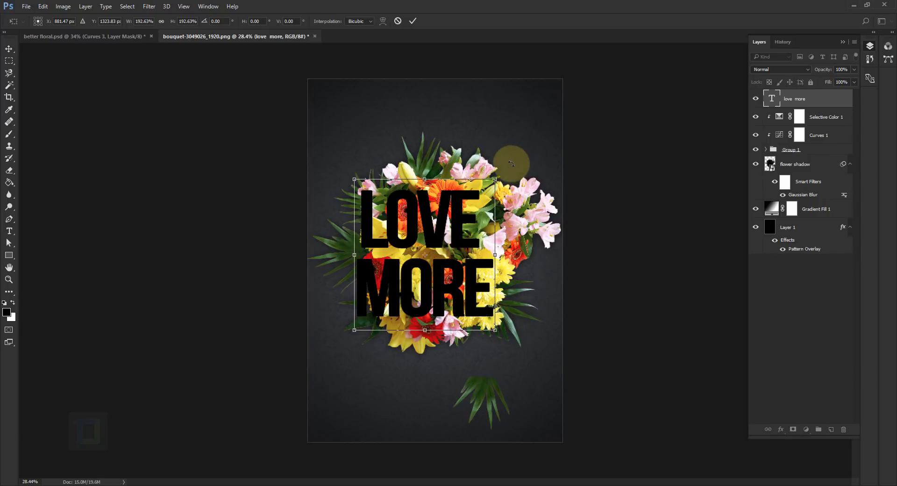
pyautogui.moveTo(516, 152); pyautogui.dragTo(501, 146)
pyautogui.moveTo(443, 282); pyautogui.dragTo(446, 280)
pyautogui.moveTo(501, 151); pyautogui.dragTo(502, 153)
pyautogui.moveTo(460, 271); pyautogui.dragTo(468, 262)
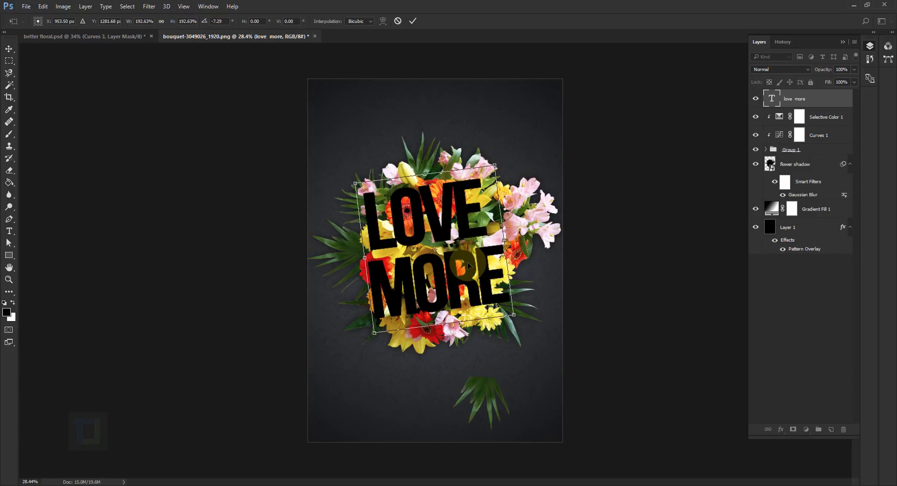
# Enlarge the text to about 228% and centre it on the bouquet, using 74% layer opacity for placement and restoring it to 100%.
pyautogui.moveTo(827, 73); pyautogui.dragTo(815, 70)
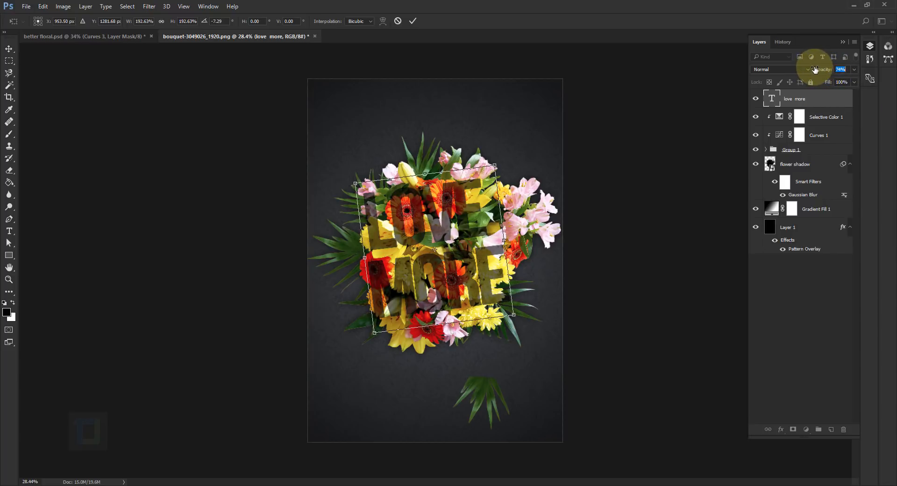
pyautogui.moveTo(472, 251); pyautogui.dragTo(477, 253)
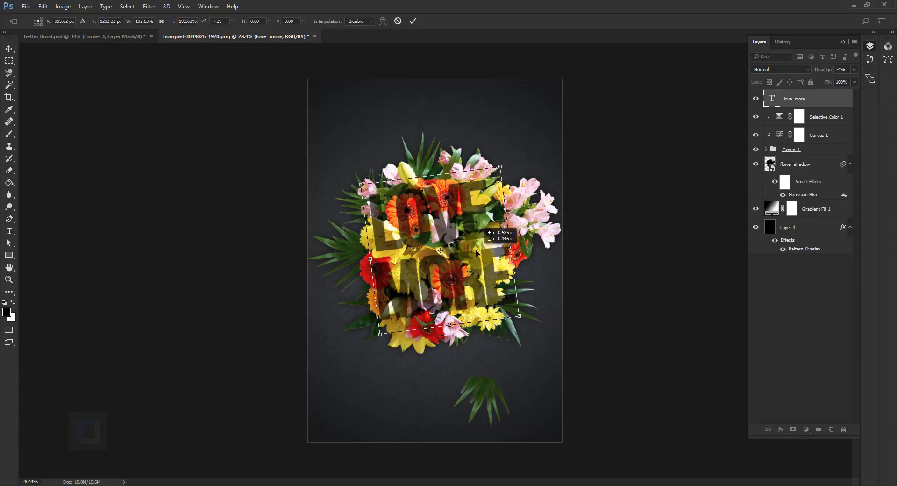
pyautogui.click(505, 167)
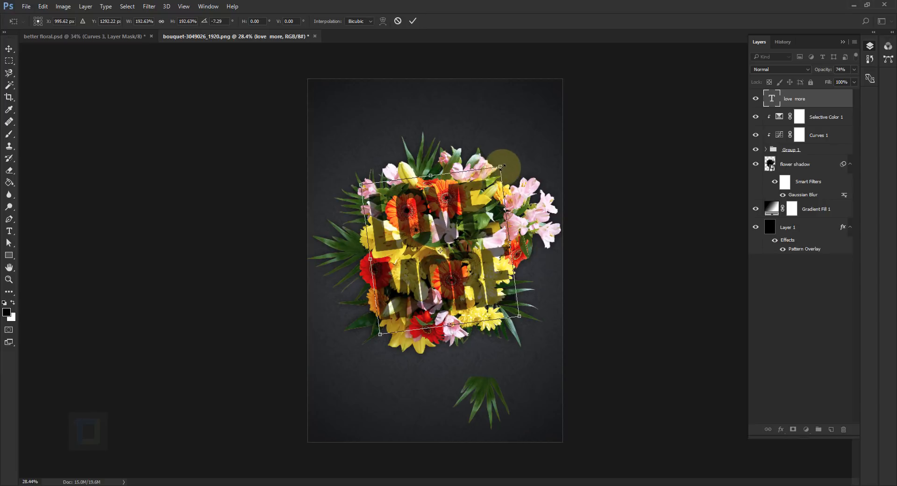
pyautogui.moveTo(500, 165); pyautogui.dragTo(513, 151)
pyautogui.moveTo(483, 192); pyautogui.dragTo(470, 223)
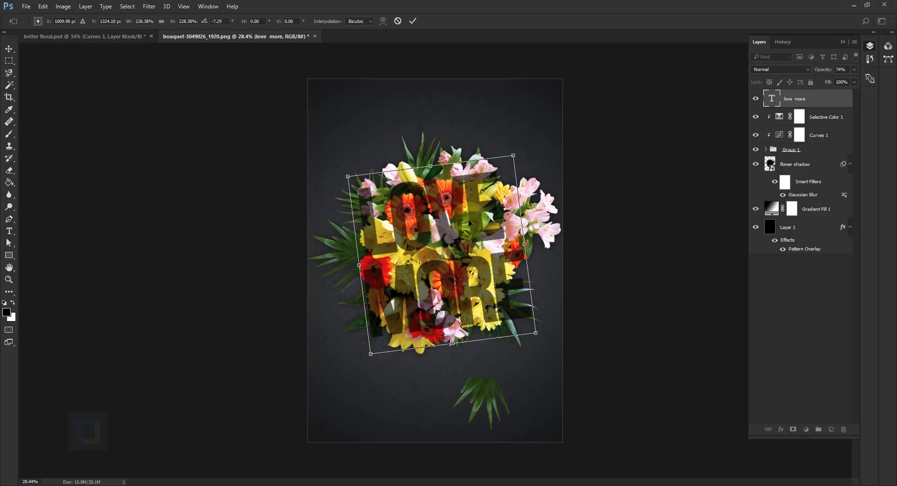
pyautogui.click(413, 21)
pyautogui.press('e')
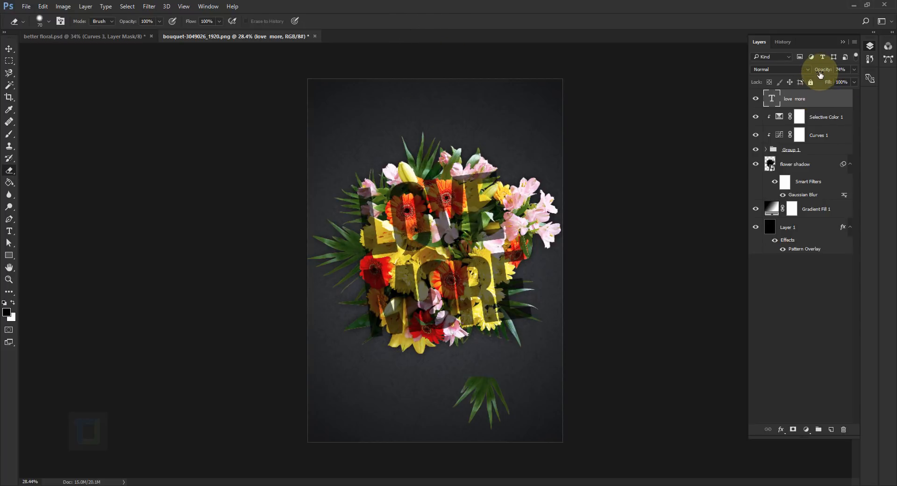
pyautogui.moveTo(821, 75); pyautogui.dragTo(893, 70)
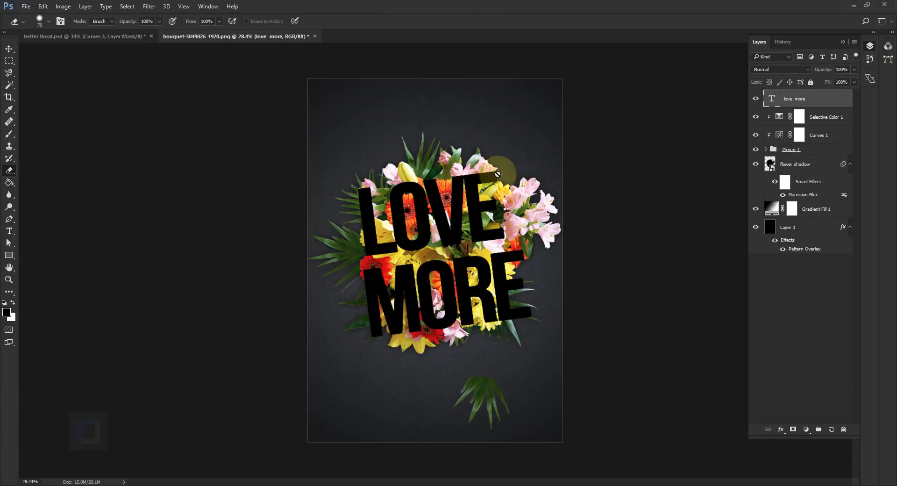
# Change the fill colour of the "LOVE MORE" text from black to white.
pyautogui.doubleClick(772, 98)
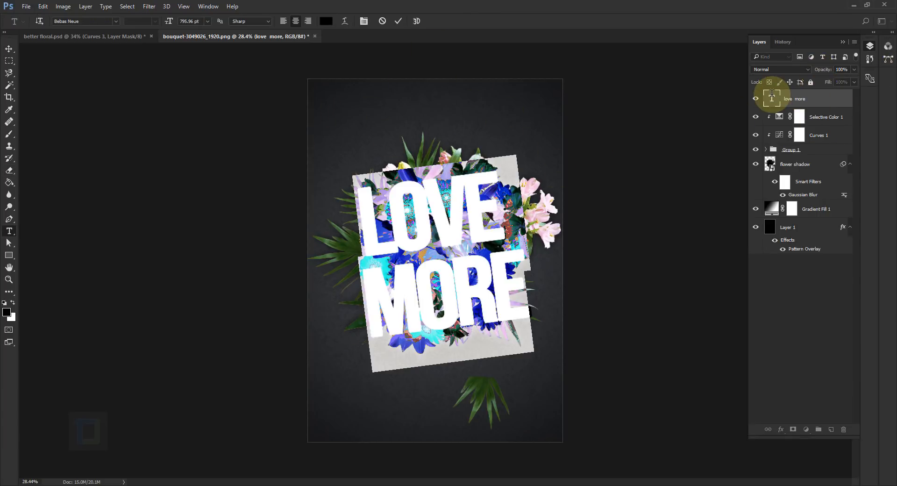
pyautogui.click(327, 26)
pyautogui.moveTo(630, 196); pyautogui.dragTo(518, 112)
pyautogui.click(811, 162)
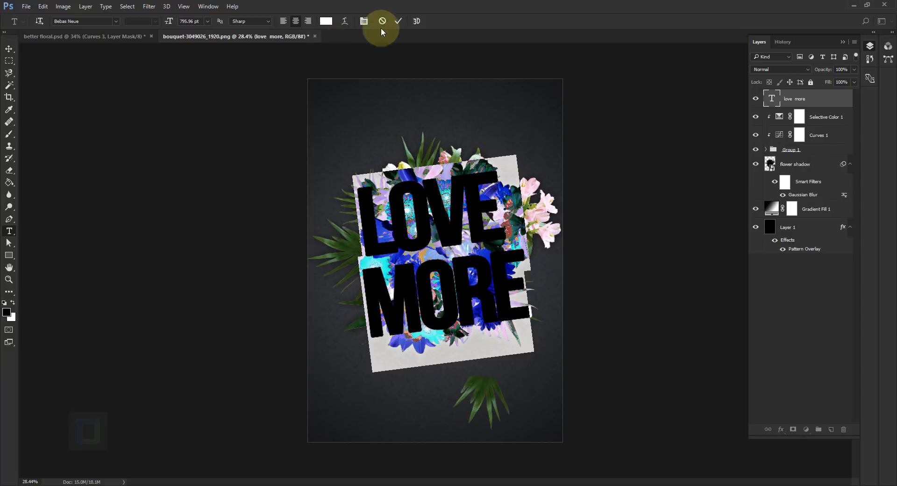
# Compare the lettering without and with Faux Bold, keep Faux Bold enabled, and commit the text edit.
pyautogui.click(364, 21)
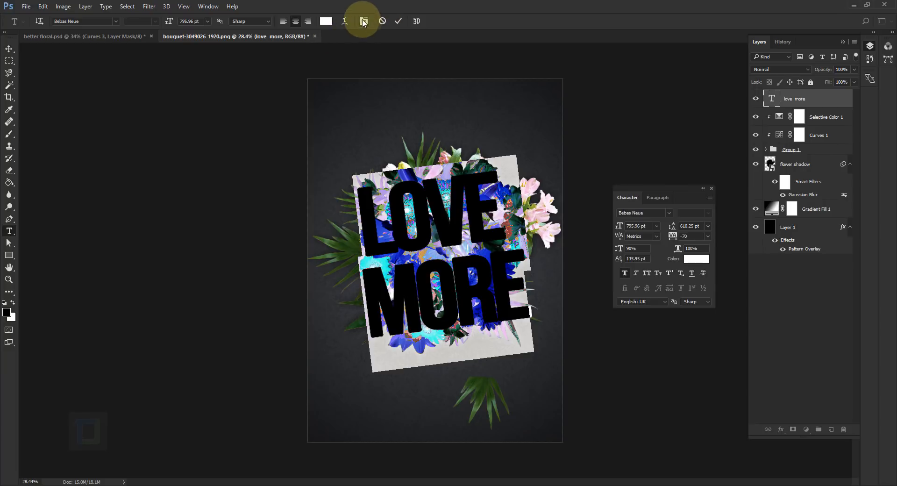
pyautogui.click(624, 274)
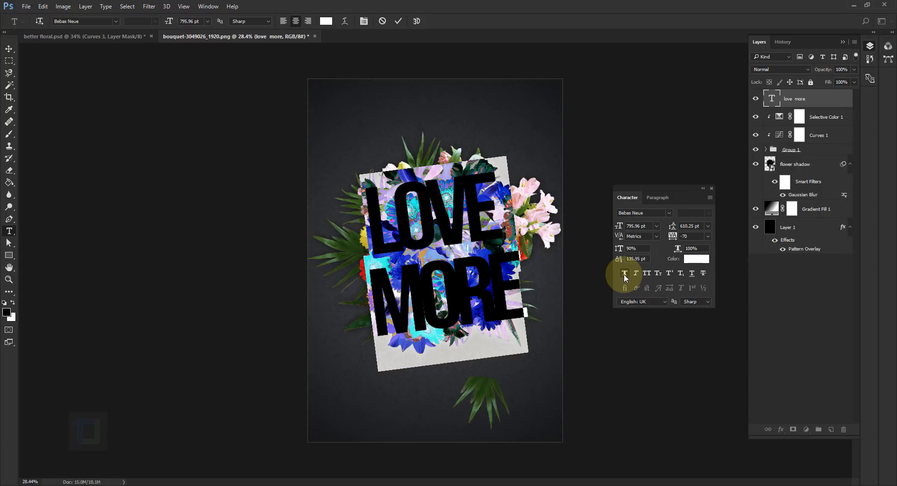
pyautogui.click(624, 274)
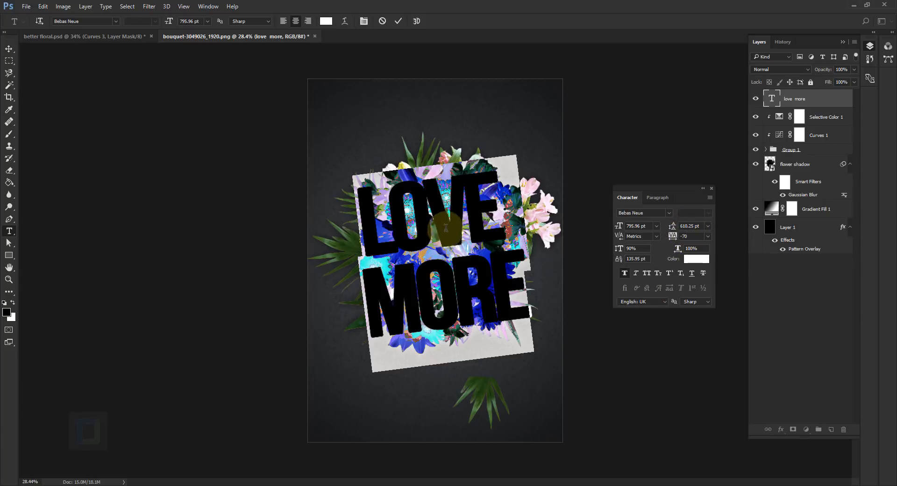
pyautogui.click(687, 236)
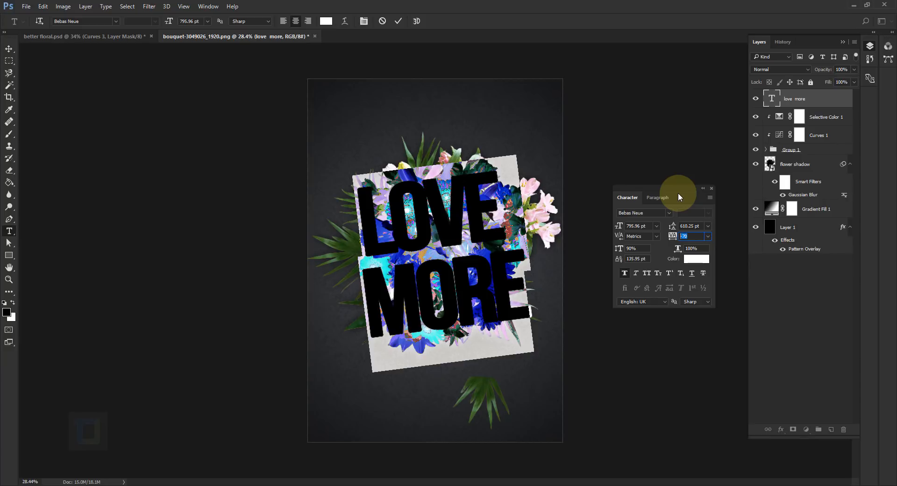
pyautogui.click(713, 189)
pyautogui.click(828, 103)
pyautogui.press('e')
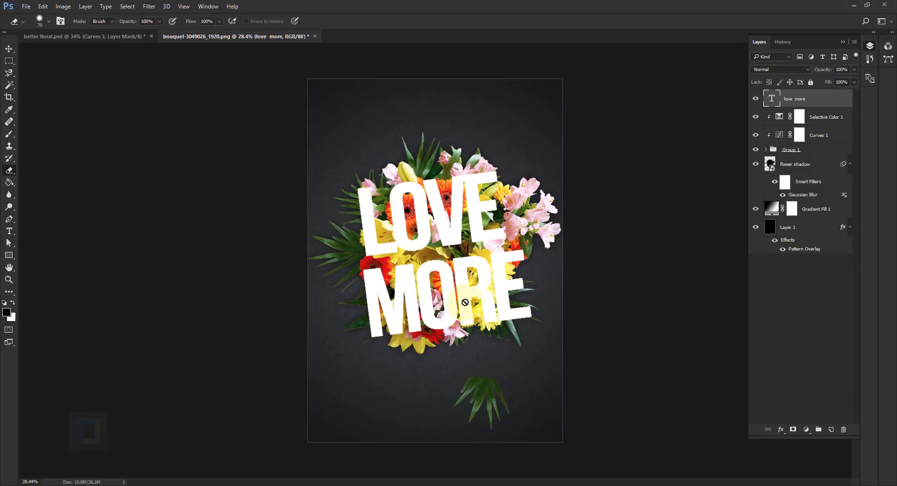
# Expand Group 1, identify the loose palm leaf on Layer 2 by its visibility, and lower the text layer's opacity to 40%.
pyautogui.click(766, 149)
pyautogui.click(795, 166)
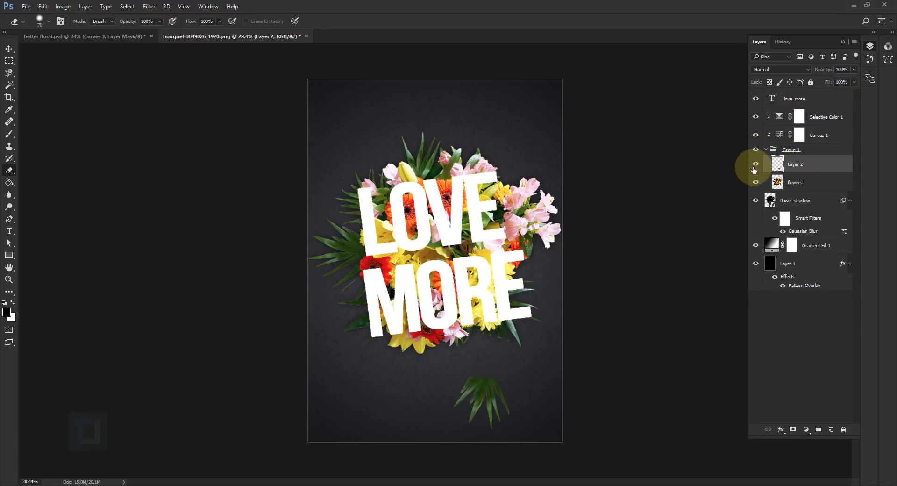
pyautogui.click(755, 164)
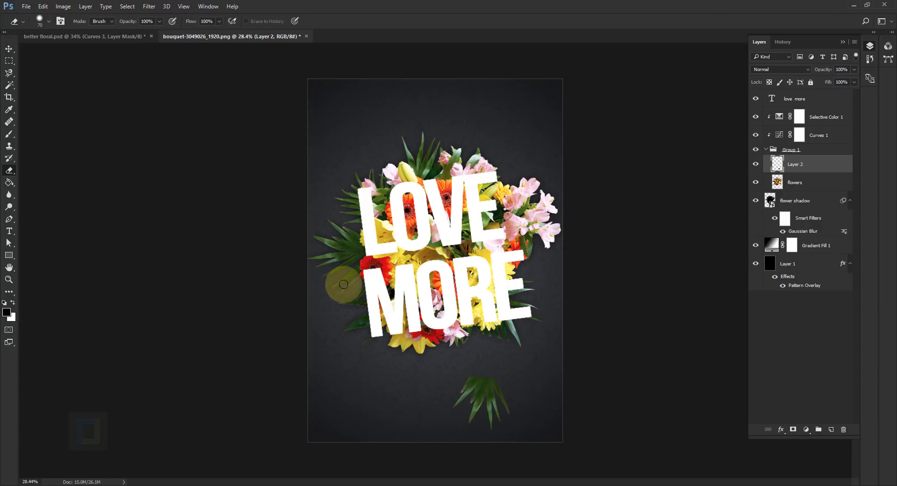
pyautogui.click(9, 49)
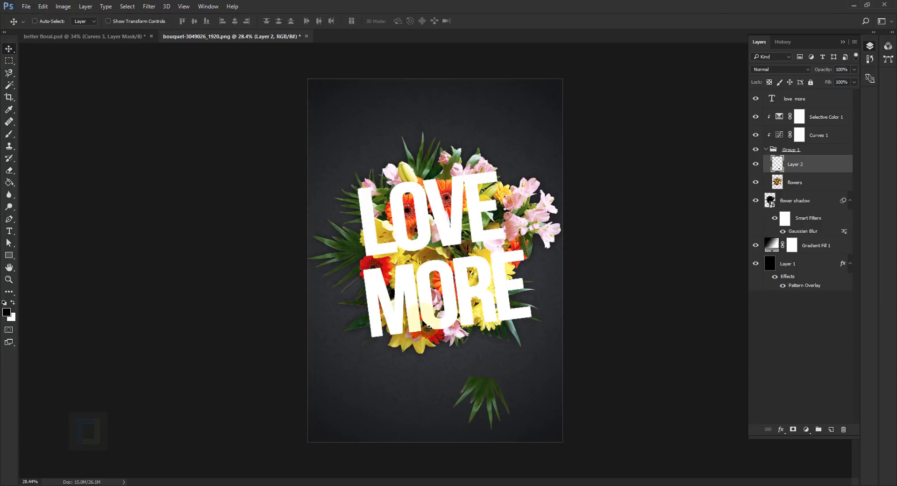
pyautogui.click(803, 102)
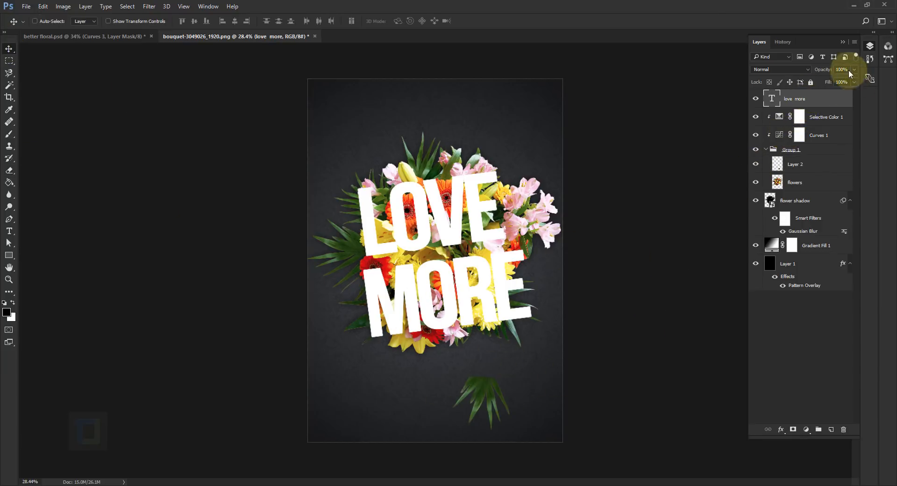
pyautogui.moveTo(826, 71); pyautogui.dragTo(798, 71)
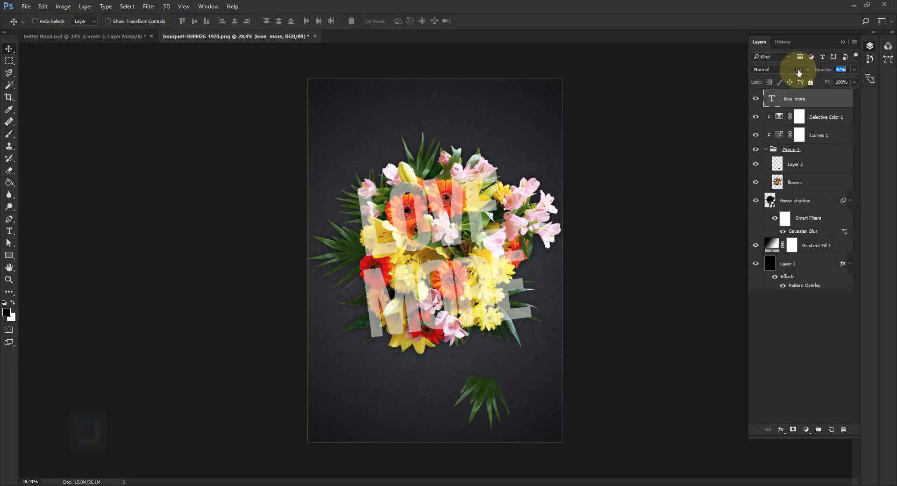
# Move the Layer 2 palm leaf onto the lower part of the bouquet and rotate it 64°.
pyautogui.click(797, 164)
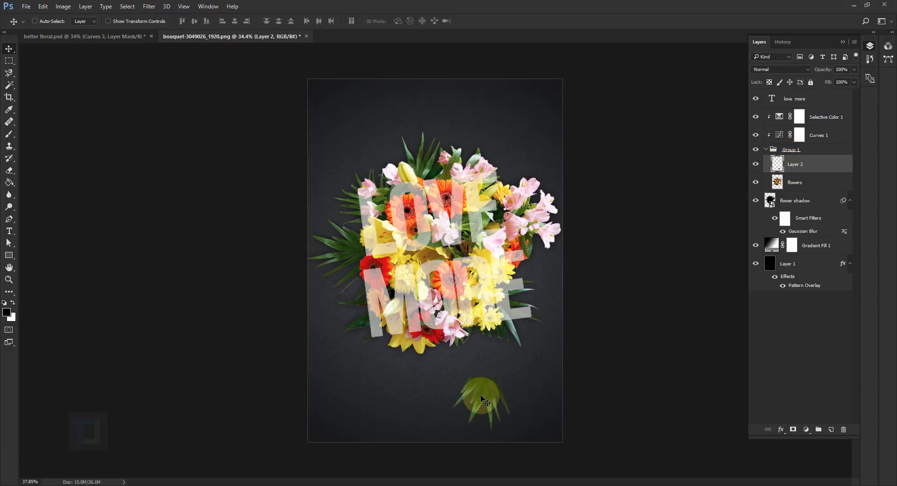
pyautogui.scroll(3, 476, 398)
pyautogui.moveTo(467, 411); pyautogui.dragTo(433, 302)
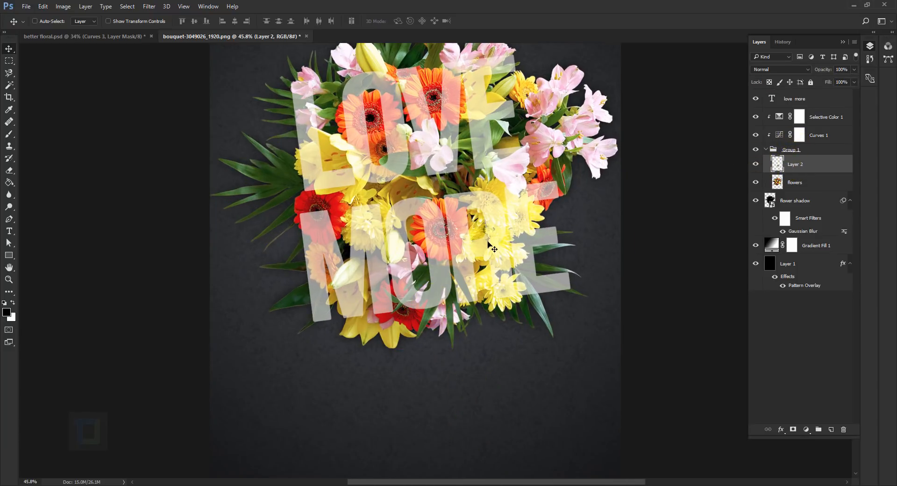
pyautogui.press('ctrl')
pyautogui.hotkey('ctrl', 't')
pyautogui.moveTo(565, 300); pyautogui.dragTo(563, 343)
pyautogui.moveTo(460, 312); pyautogui.dragTo(464, 307)
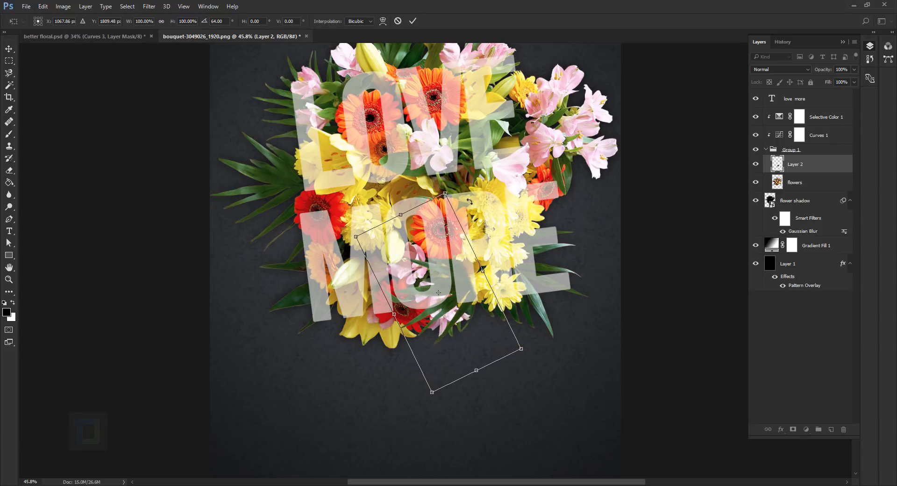
# Scale the palm leaf to about 92%, nudge it into place beneath the lower flowers, and apply the transform.
pyautogui.moveTo(447, 191); pyautogui.dragTo(445, 209)
pyautogui.moveTo(446, 315); pyautogui.dragTo(447, 304)
pyautogui.scroll(4, 451, 300)
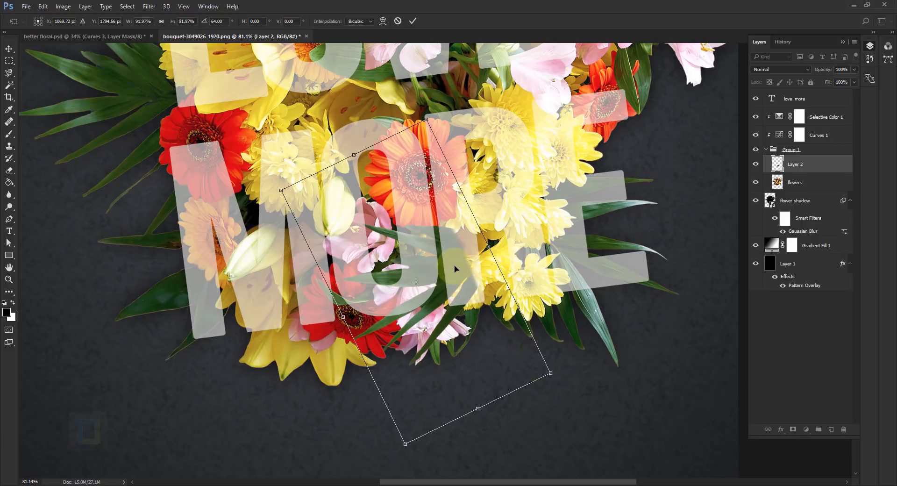
pyautogui.moveTo(454, 268); pyautogui.dragTo(454, 265)
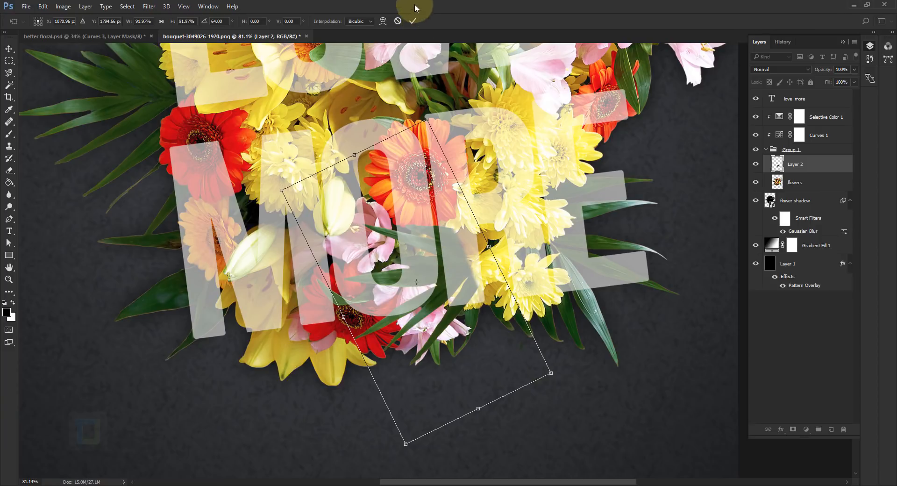
pyautogui.click(413, 21)
# Set the "LOVE MORE" text layer's opacity to 45% and add a layer mask to it.
pyautogui.scroll(-5, 470, 194)
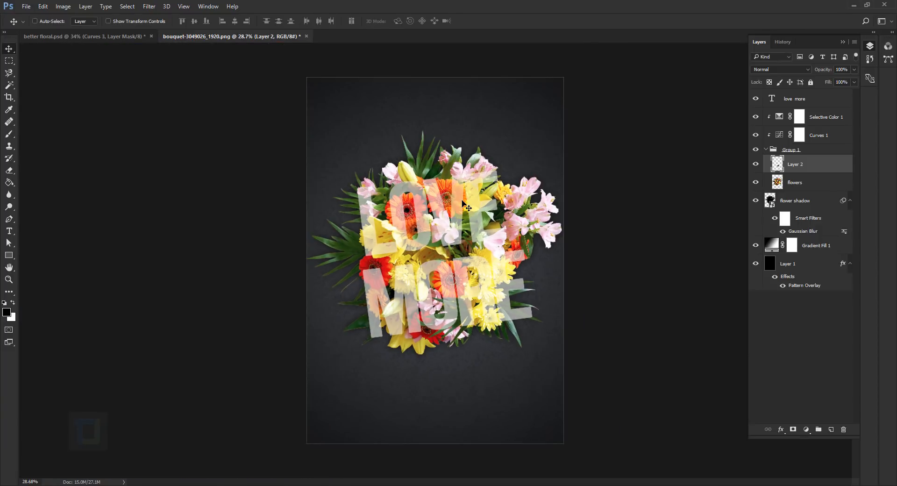
pyautogui.click(795, 99)
pyautogui.click(835, 70)
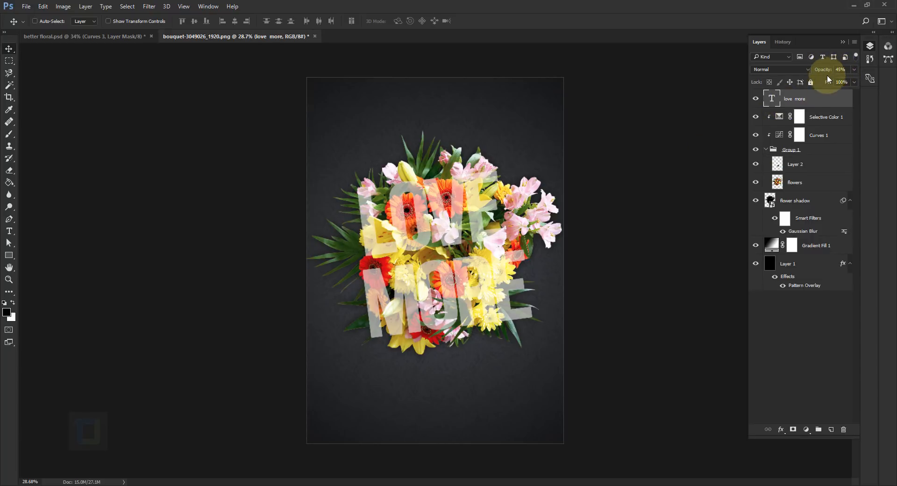
pyautogui.click(794, 430)
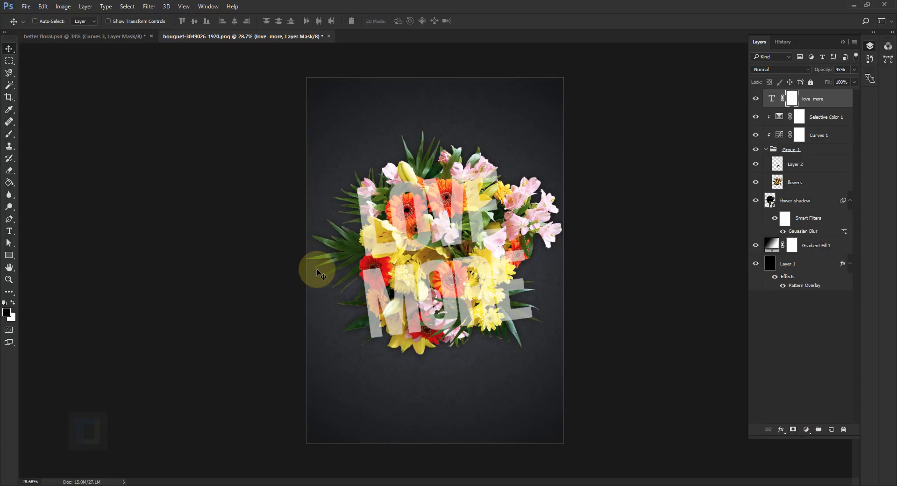
# Set the Brush to 100% opacity and paint black on the text mask over the centre of the upper pink flower.
pyautogui.click(9, 136)
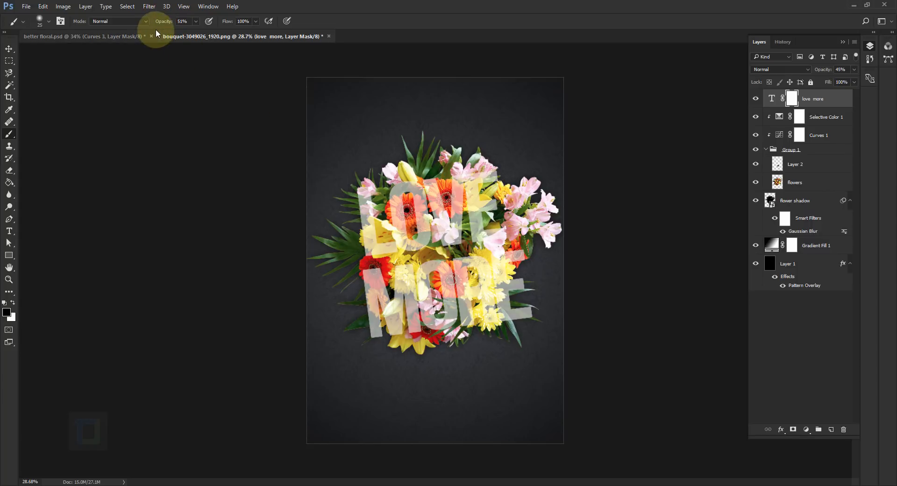
pyautogui.moveTo(159, 24); pyautogui.dragTo(326, 18)
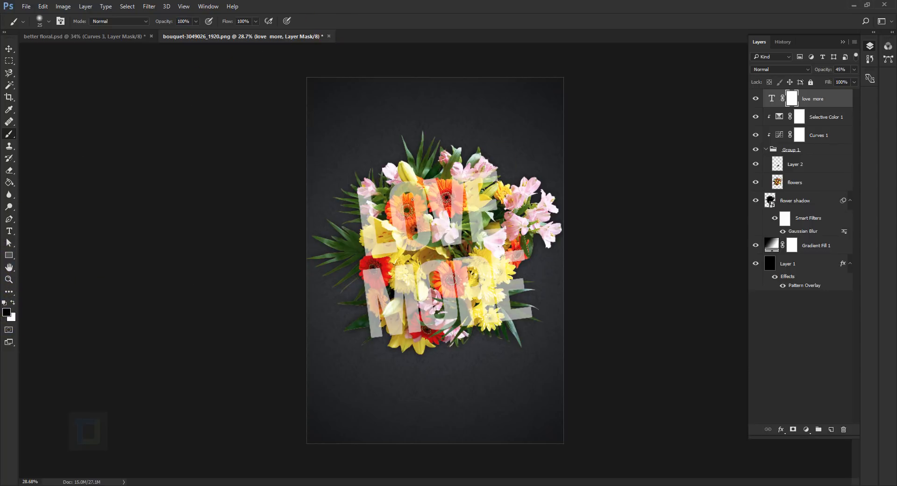
pyautogui.scroll(6, 377, 227)
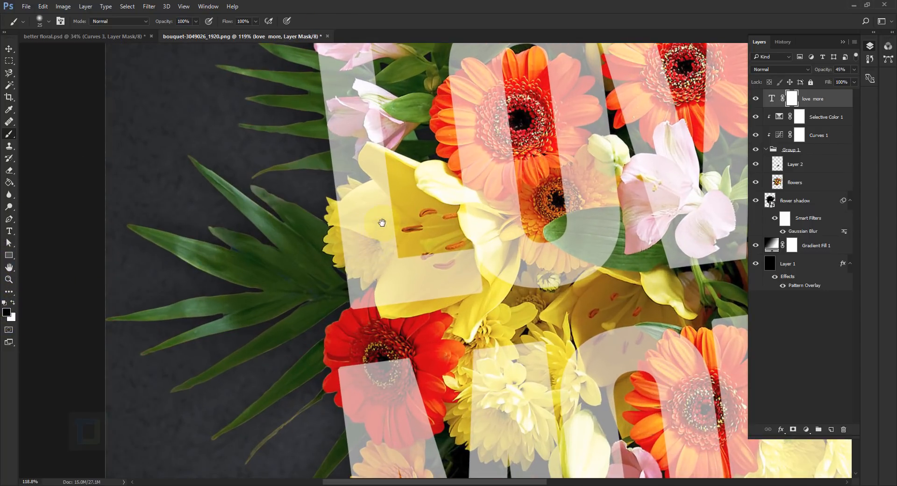
pyautogui.moveTo(382, 223); pyautogui.dragTo(360, 321)
pyautogui.scroll(2, 330, 136)
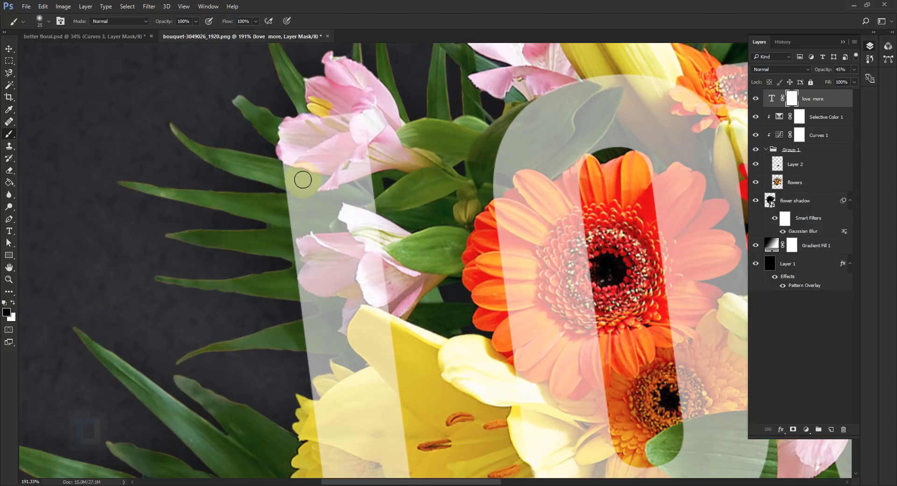
pyautogui.scroll(2, 327, 187)
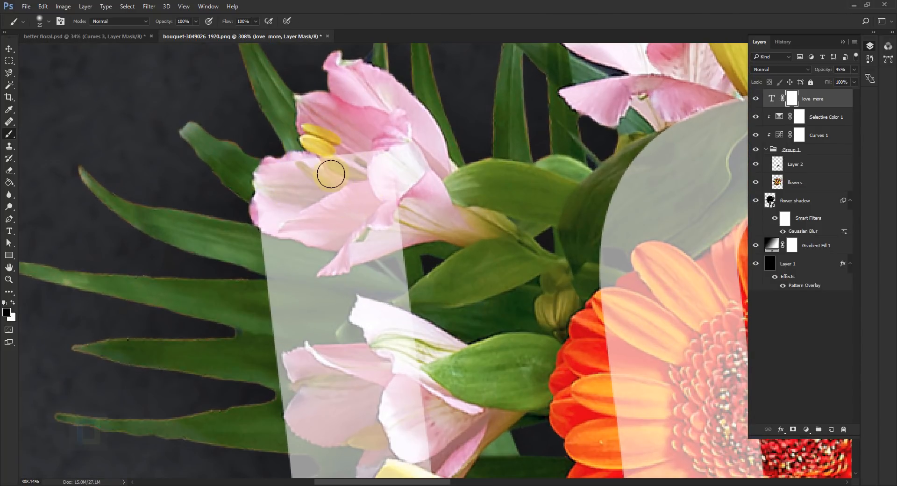
pyautogui.moveTo(342, 167)
pyautogui.mouseDown()
pyautogui.moveTo(390, 151)
pyautogui.moveTo(366, 194)
pyautogui.moveTo(379, 193)
pyautogui.moveTo(391, 213)
pyautogui.moveTo(376, 161)
pyautogui.mouseUp()
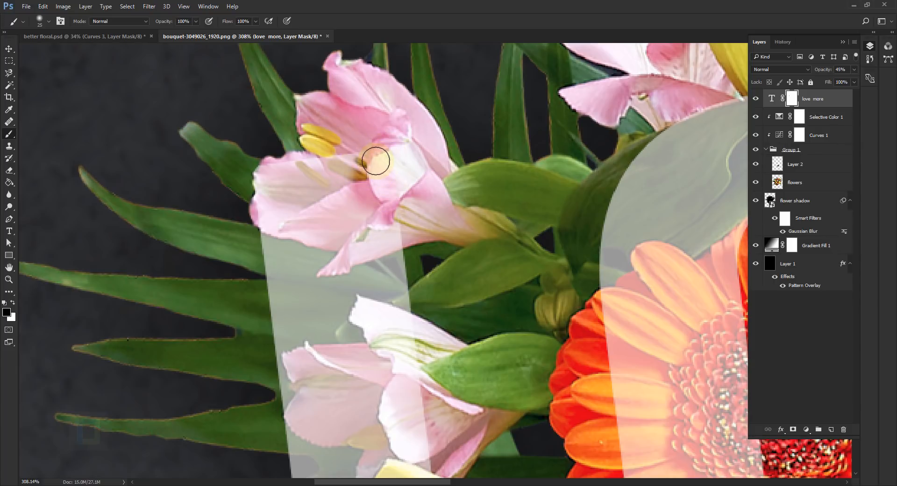
# Raise the brush hardness and mask the letter L away from the petals of the upper pink flower.
pyautogui.rightClick(374, 157)
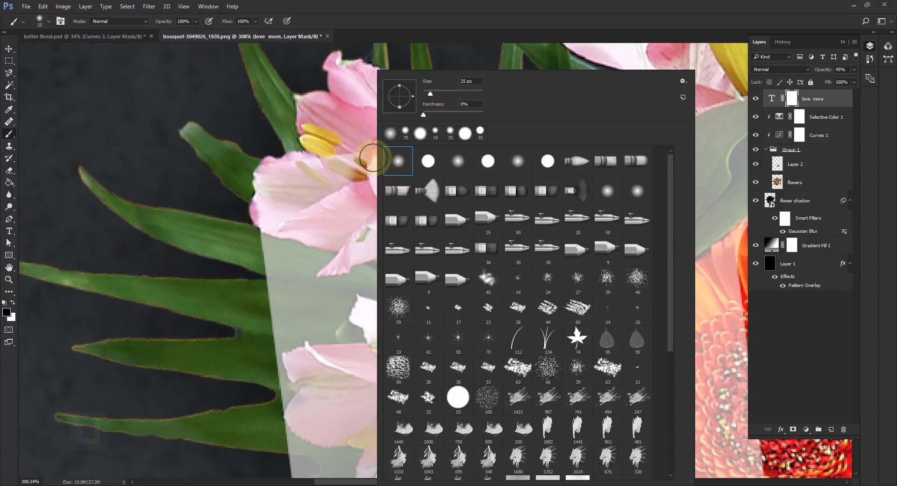
pyautogui.rightClick(346, 165)
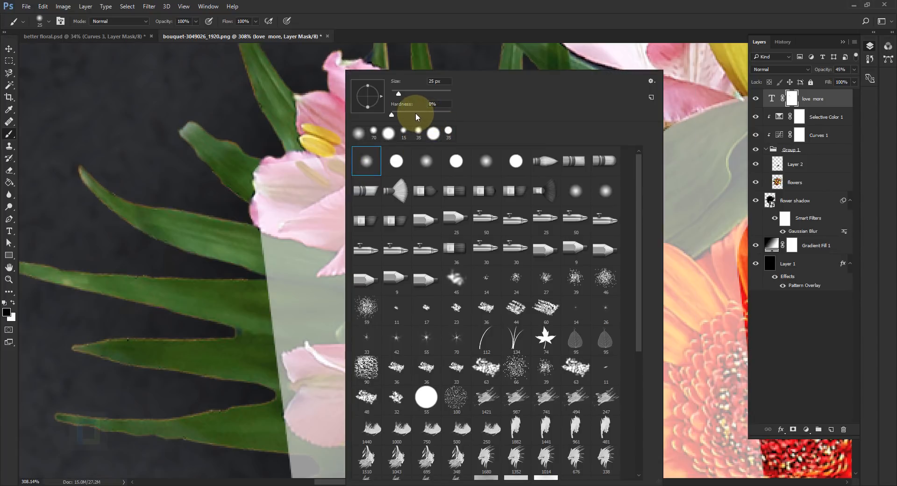
pyautogui.moveTo(418, 113); pyautogui.dragTo(421, 113)
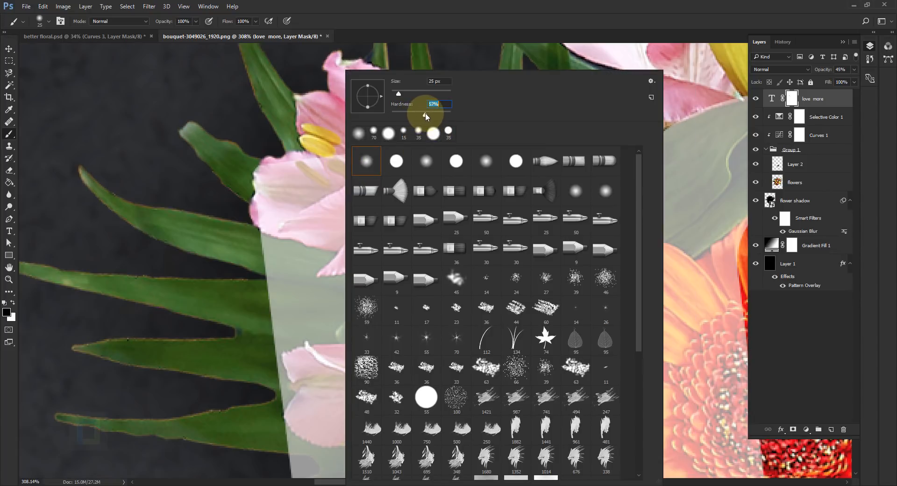
pyautogui.moveTo(437, 114); pyautogui.dragTo(438, 114)
pyautogui.click(475, 8)
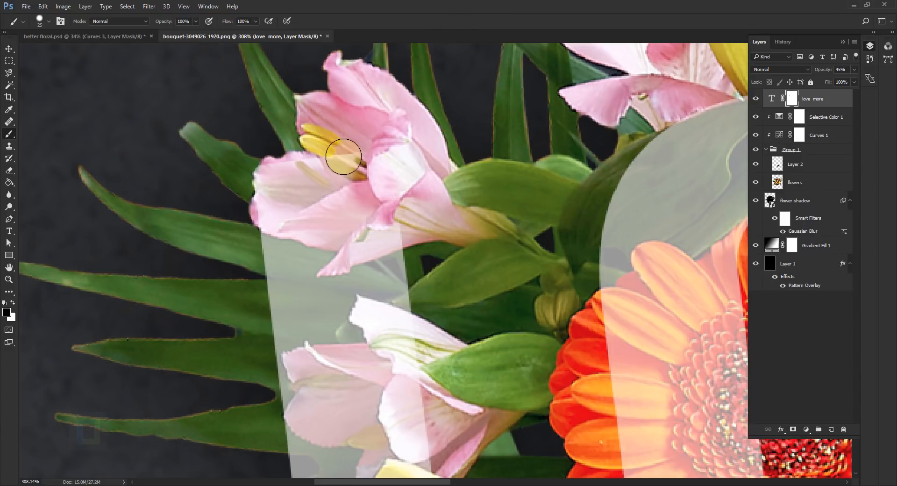
pyautogui.moveTo(343, 157)
pyautogui.mouseDown()
pyautogui.moveTo(313, 165)
pyautogui.moveTo(346, 178)
pyautogui.moveTo(309, 178)
pyautogui.moveTo(326, 196)
pyautogui.moveTo(258, 170)
pyautogui.moveTo(294, 205)
pyautogui.moveTo(382, 213)
pyautogui.moveTo(353, 215)
pyautogui.moveTo(395, 222)
pyautogui.moveTo(352, 239)
pyautogui.moveTo(384, 231)
pyautogui.mouseUp()
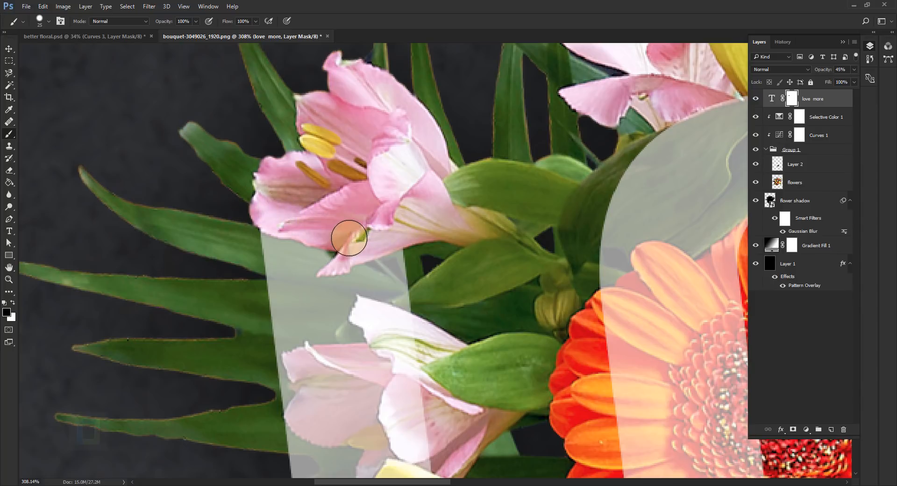
# Paint white on the mask to restore the letter L just below the pink petals, and reduce the brush size for edge work.
pyautogui.scroll(4, 315, 269)
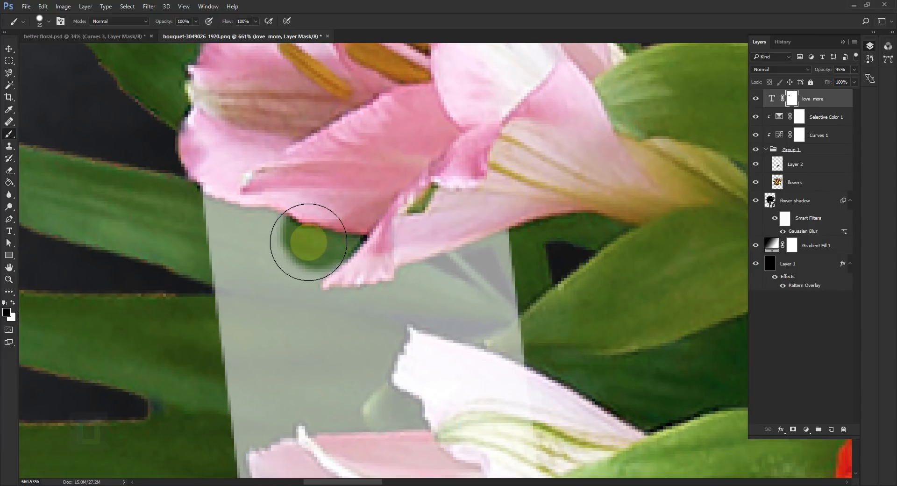
pyautogui.scroll(-4, 303, 308)
pyautogui.scroll(2, 301, 305)
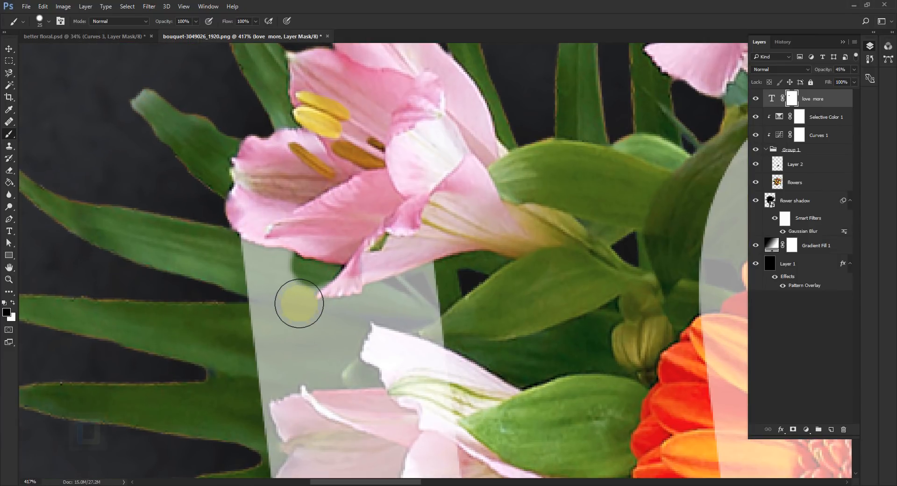
pyautogui.click(12, 303)
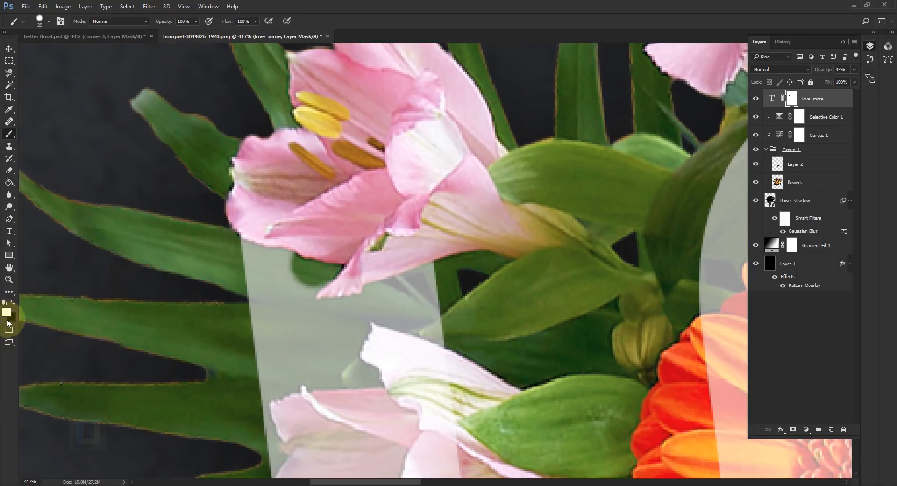
pyautogui.moveTo(286, 278); pyautogui.dragTo(385, 298)
pyautogui.press('[')
pyautogui.press('[')
pyautogui.press('[')
pyautogui.scroll(3, 360, 280)
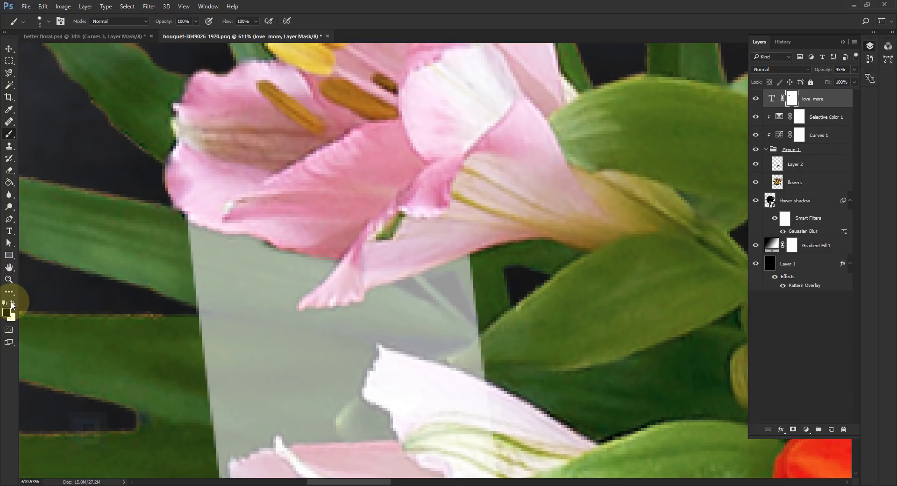
# Paint black on the text mask with a smaller brush to clear the letter L from the pink flower's lower petal tip.
pyautogui.moveTo(360, 266)
pyautogui.mouseDown()
pyautogui.moveTo(333, 288)
pyautogui.moveTo(384, 268)
pyautogui.mouseUp()
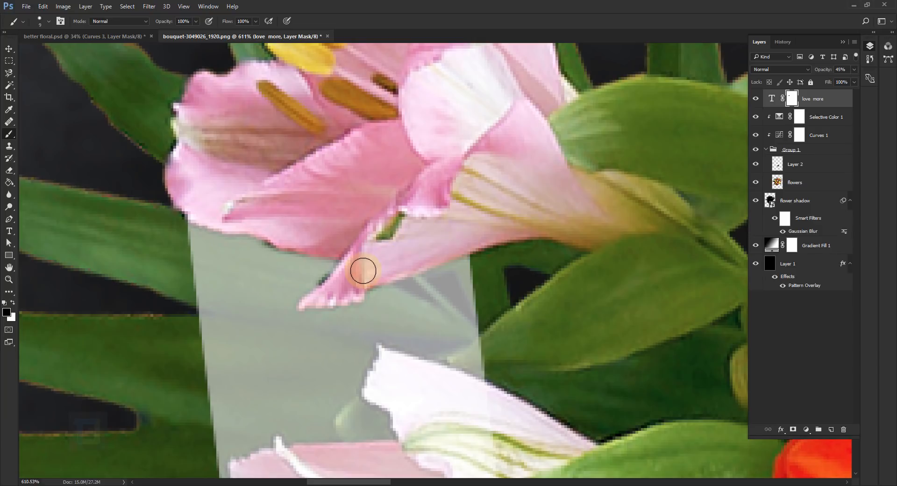
pyautogui.press('[')
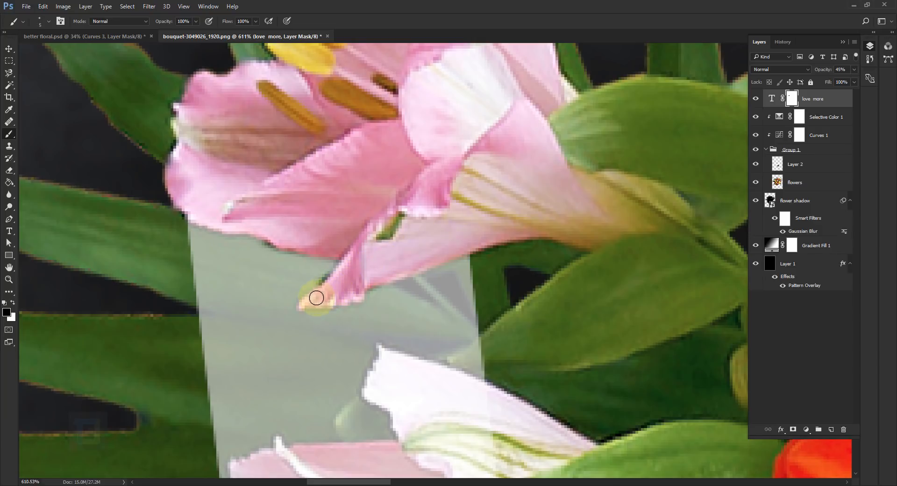
pyautogui.scroll(-5, 387, 263)
pyautogui.scroll(-3, 387, 264)
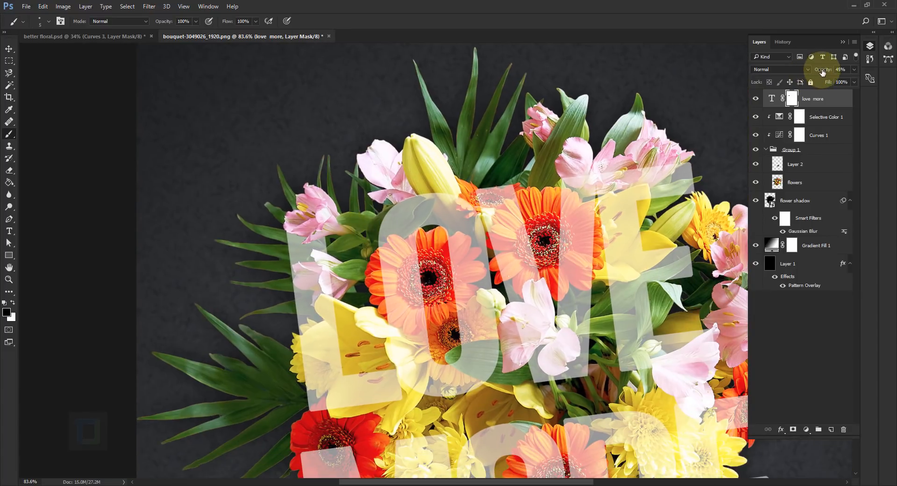
# Raise the text layer's opacity to 100% and review how the pink flower overlaps the L across the whole lettering.
pyautogui.moveTo(819, 72); pyautogui.dragTo(887, 70)
pyautogui.scroll(-3, 274, 250)
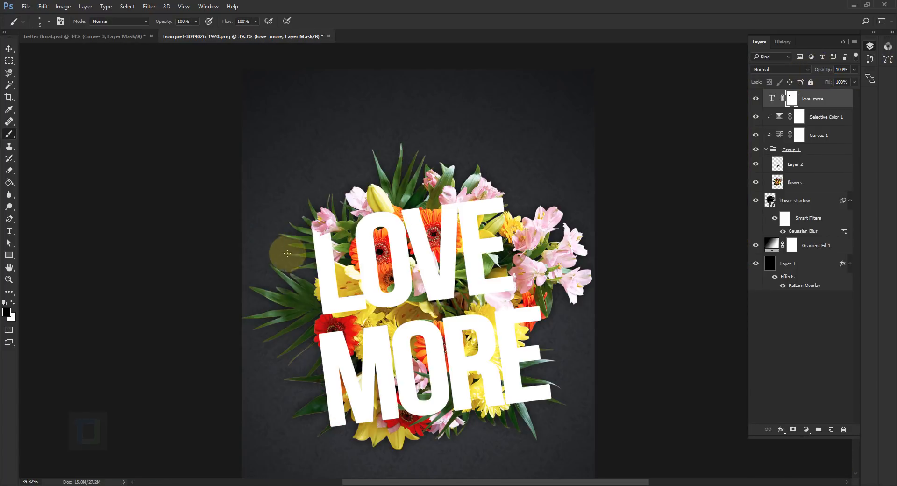
pyautogui.scroll(1, 298, 257)
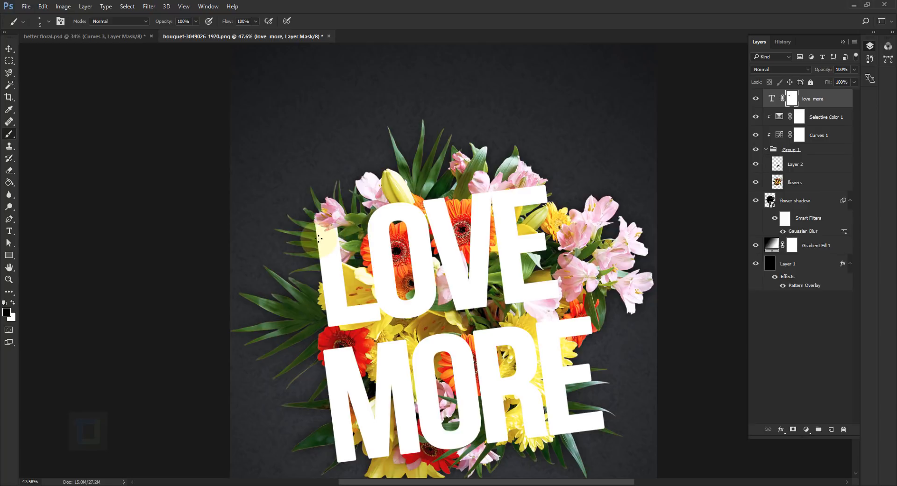
pyautogui.scroll(3, 330, 234)
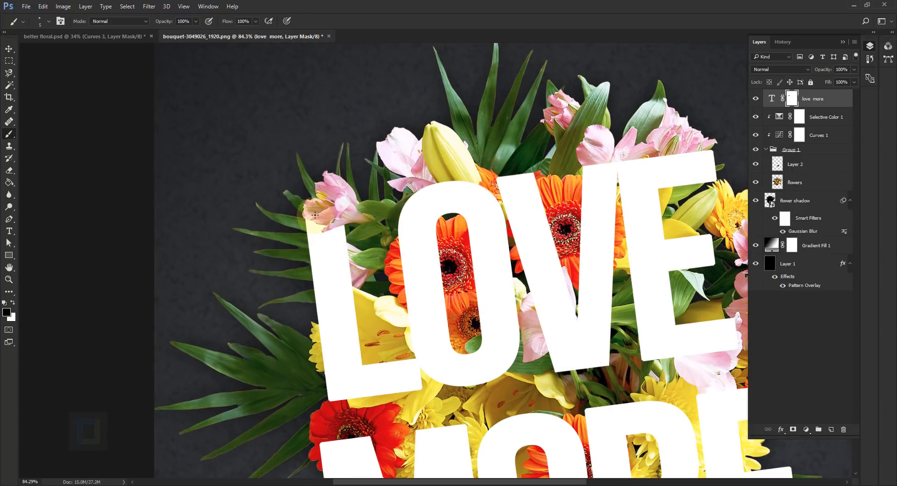
pyautogui.moveTo(466, 293); pyautogui.dragTo(432, 169)
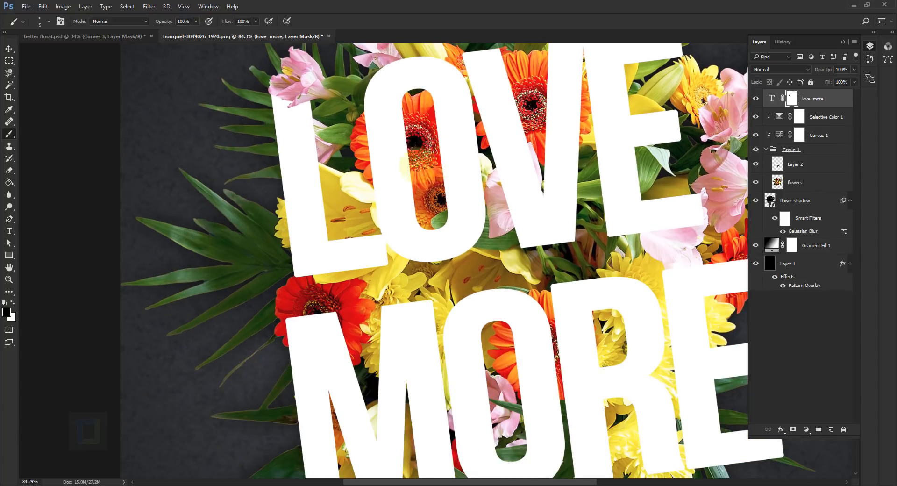
pyautogui.moveTo(419, 319); pyautogui.dragTo(394, 215)
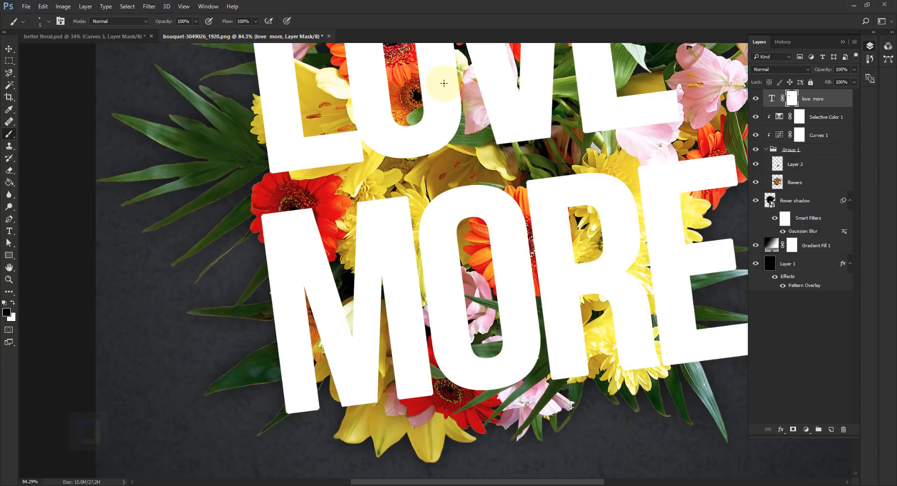
pyautogui.moveTo(377, 159); pyautogui.dragTo(374, 208)
pyautogui.moveTo(399, 117); pyautogui.dragTo(399, 191)
# Lower the text layer's opacity to 56%, enlarge the brush and mask the O of LOVE away from the green leaf.
pyautogui.moveTo(821, 70); pyautogui.dragTo(804, 75)
pyautogui.scroll(2, 394, 210)
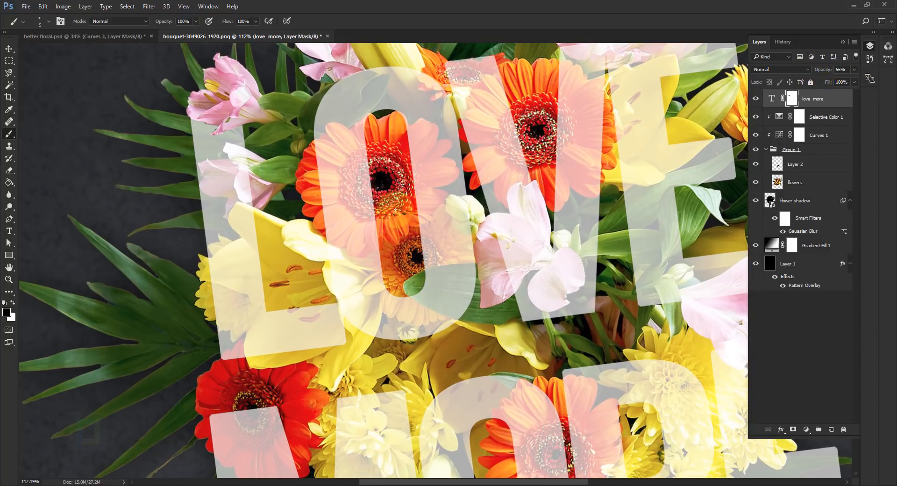
pyautogui.scroll(3, 414, 286)
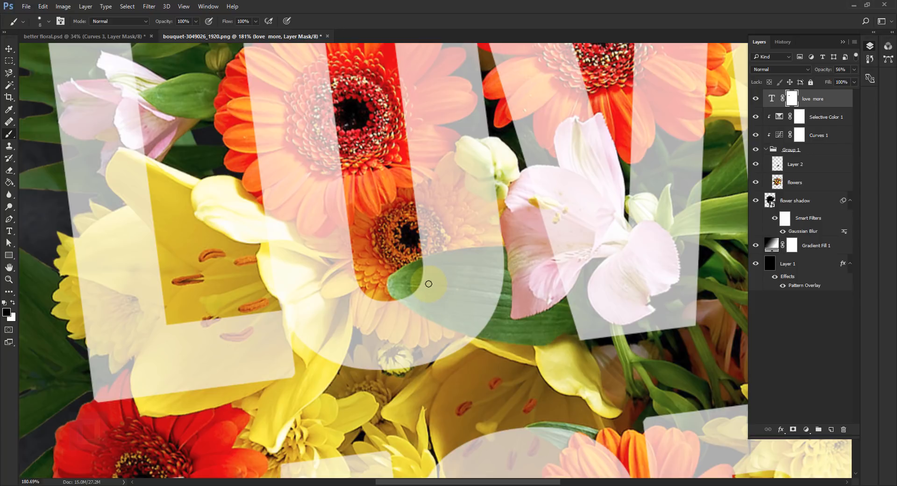
pyautogui.scroll(-1, 428, 284)
pyautogui.press(']')
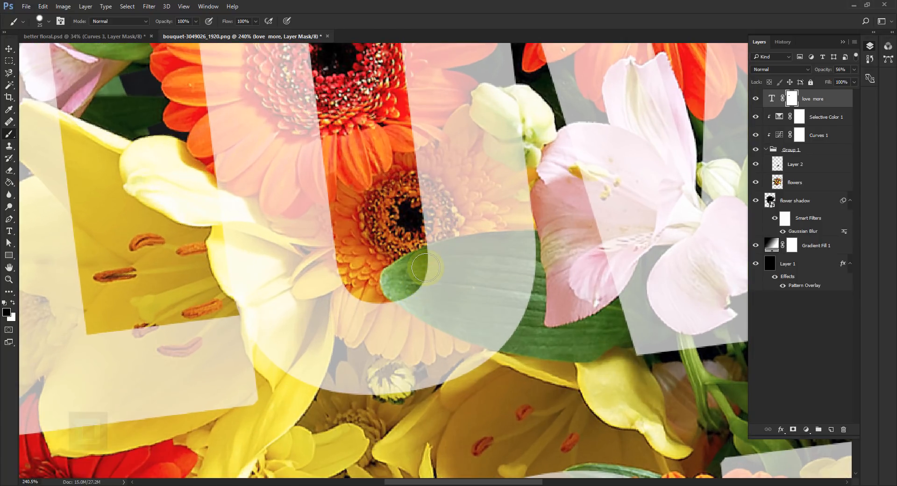
pyautogui.moveTo(427, 266)
pyautogui.mouseDown()
pyautogui.moveTo(478, 258)
pyautogui.moveTo(426, 263)
pyautogui.moveTo(465, 251)
pyautogui.moveTo(529, 246)
pyautogui.moveTo(435, 258)
pyautogui.moveTo(456, 280)
pyautogui.moveTo(447, 304)
pyautogui.moveTo(462, 290)
pyautogui.moveTo(527, 290)
pyautogui.mouseUp()
pyautogui.scroll(-7, 485, 287)
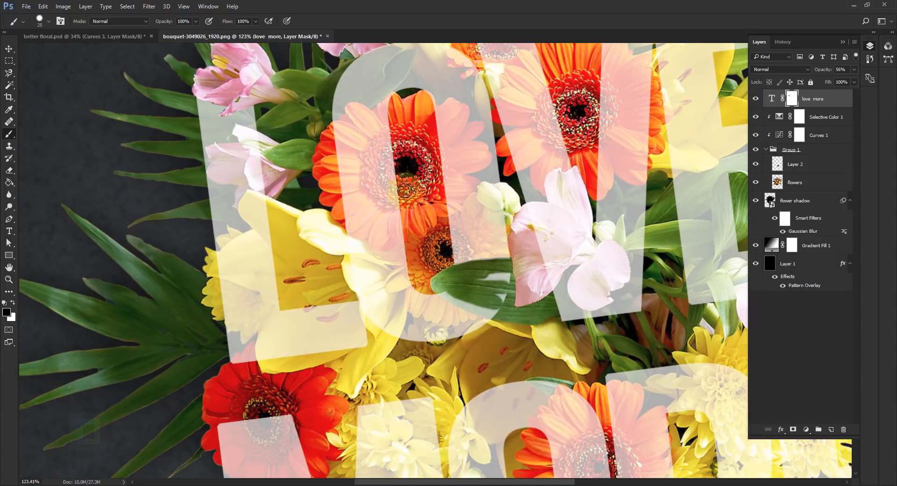
# Mask the remaining white patches of the letter O along the green leaf's lower edge.
pyautogui.moveTo(468, 171); pyautogui.dragTo(391, 214)
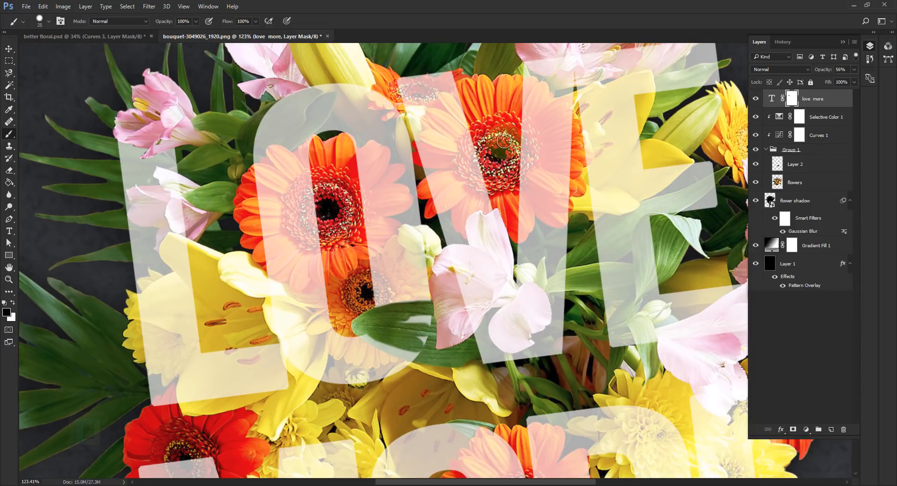
pyautogui.scroll(6, 376, 351)
pyautogui.moveTo(426, 326)
pyautogui.mouseDown()
pyautogui.moveTo(437, 291)
pyautogui.moveTo(476, 304)
pyautogui.moveTo(443, 328)
pyautogui.moveTo(471, 315)
pyautogui.mouseUp()
pyautogui.scroll(4, 354, 343)
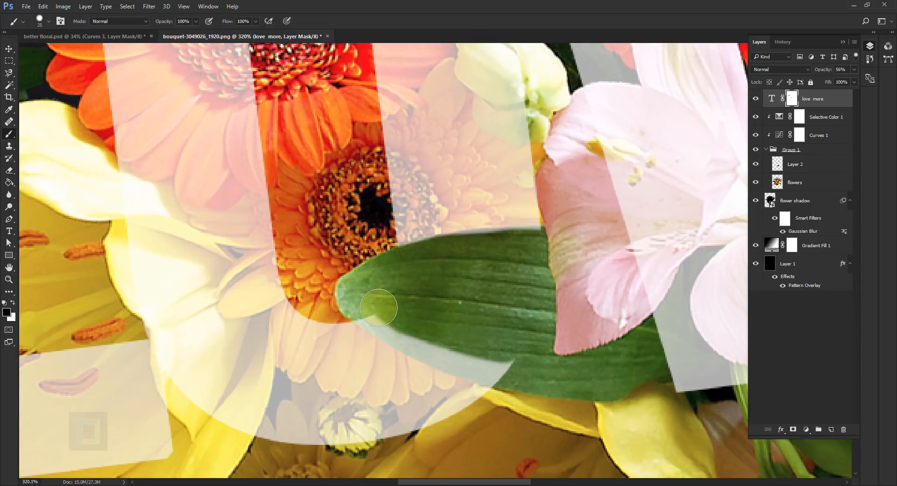
pyautogui.moveTo(372, 309)
pyautogui.mouseDown()
pyautogui.moveTo(433, 343)
pyautogui.moveTo(521, 365)
pyautogui.moveTo(475, 361)
pyautogui.moveTo(369, 307)
pyautogui.moveTo(462, 356)
pyautogui.moveTo(400, 330)
pyautogui.mouseUp()
pyautogui.scroll(-10, 505, 327)
# Mask the letter M away from the red gerbera at its upper corner, reducing the brush size for the petal edges.
pyautogui.moveTo(500, 360)
pyautogui.mouseDown()
pyautogui.moveTo(429, 200)
pyautogui.moveTo(283, 250)
pyautogui.moveTo(410, 300)
pyautogui.mouseUp()
pyautogui.scroll(6, 327, 205)
pyautogui.scroll(3, 372, 225)
pyautogui.scroll(3, 428, 338)
pyautogui.moveTo(427, 350)
pyautogui.mouseDown()
pyautogui.moveTo(293, 296)
pyautogui.moveTo(132, 255)
pyautogui.moveTo(167, 288)
pyautogui.moveTo(287, 314)
pyautogui.mouseUp()
pyautogui.scroll(-2, 286, 314)
pyautogui.moveTo(408, 217)
pyautogui.mouseDown()
pyautogui.moveTo(334, 258)
pyautogui.moveTo(177, 184)
pyautogui.moveTo(108, 280)
pyautogui.mouseUp()
pyautogui.scroll(2, 334, 258)
pyautogui.press('[')
pyautogui.press('[')
pyautogui.press('[')
pyautogui.press('[')
pyautogui.scroll(-8, 296, 218)
pyautogui.moveTo(484, 253); pyautogui.dragTo(393, 254)
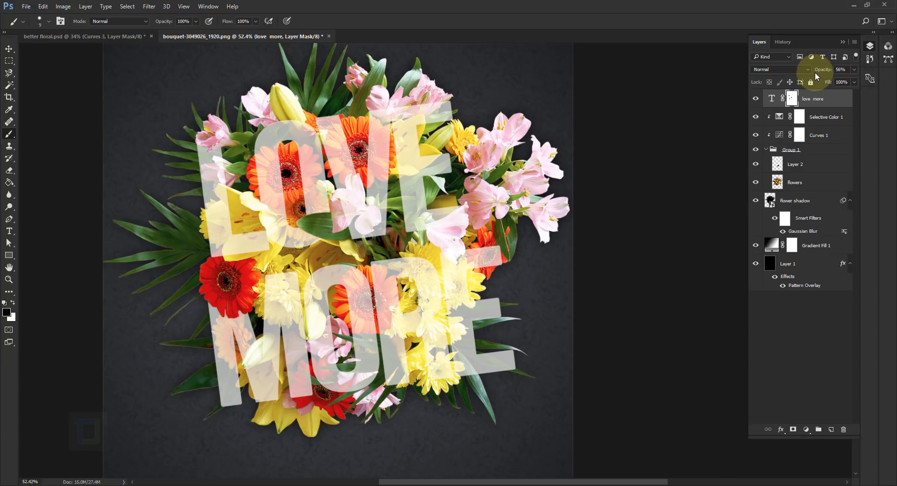
# Check the masked leaf and red gerbera at 100% text opacity, and lower the opacity to 48%.
pyautogui.moveTo(880, 80); pyautogui.dragTo(872, 89)
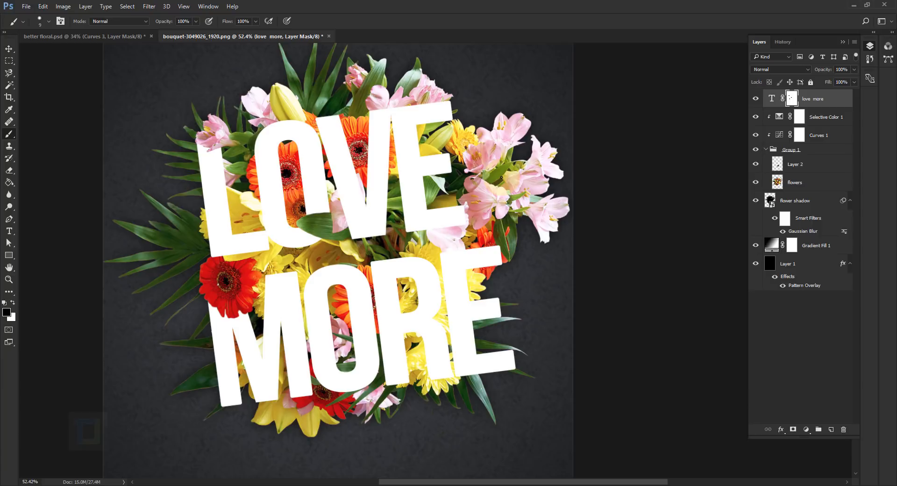
pyautogui.click(404, 178)
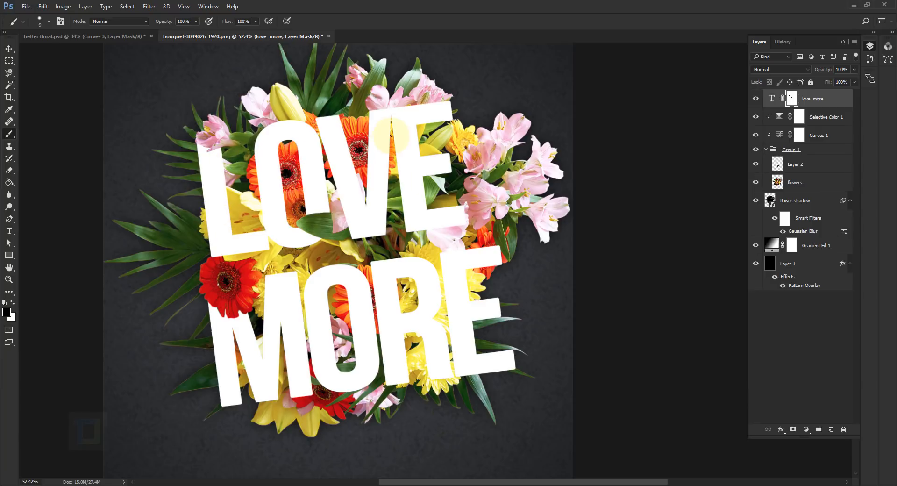
pyautogui.moveTo(403, 162)
pyautogui.mouseDown()
pyautogui.moveTo(424, 217)
pyautogui.moveTo(444, 180)
pyautogui.mouseUp()
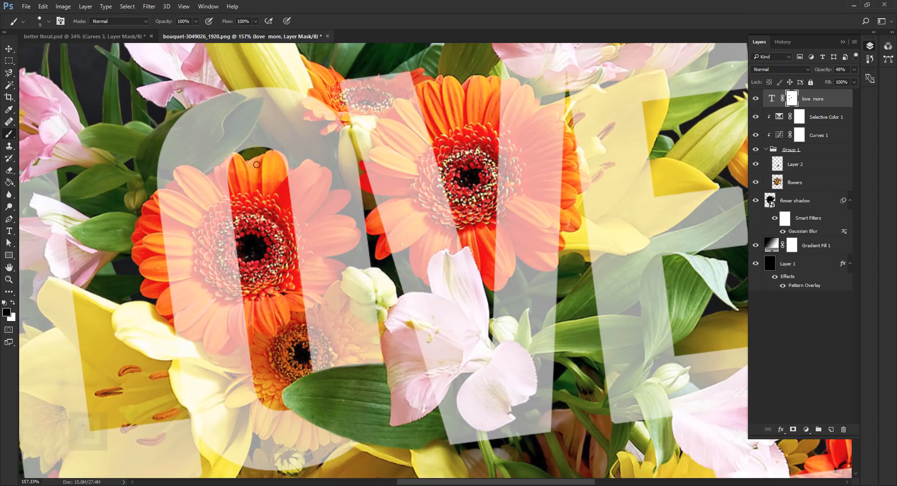
# Enlarge the brush and mask the letters V and E away from the upper orange gerbera.
pyautogui.scroll(2, 366, 121)
pyautogui.press(']')
pyautogui.press(']')
pyautogui.press(']')
pyautogui.press(']')
pyautogui.press(']')
pyautogui.moveTo(398, 131)
pyautogui.mouseDown()
pyautogui.moveTo(379, 315)
pyautogui.moveTo(392, 223)
pyautogui.moveTo(484, 251)
pyautogui.moveTo(451, 202)
pyautogui.moveTo(376, 218)
pyautogui.moveTo(357, 266)
pyautogui.mouseUp()
pyautogui.scroll(4, 483, 252)
pyautogui.scroll(-5, 356, 267)
pyautogui.scroll(5, 337, 155)
pyautogui.moveTo(358, 190); pyautogui.dragTo(281, 165)
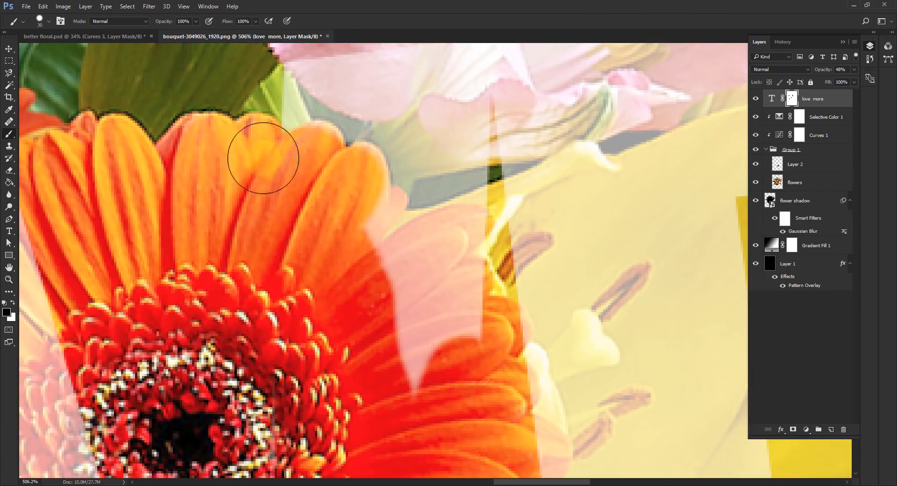
pyautogui.moveTo(373, 210); pyautogui.dragTo(395, 280)
# Refine the mask along the orange gerbera's petal edges with a smaller brush and check the result at 100% text opacity.
pyautogui.scroll(3, 394, 281)
pyautogui.press('[')
pyautogui.press('[')
pyautogui.press('[')
pyautogui.press('[')
pyautogui.press('[')
pyautogui.moveTo(486, 322)
pyautogui.mouseDown()
pyautogui.moveTo(481, 239)
pyautogui.moveTo(372, 198)
pyautogui.mouseUp()
pyautogui.scroll(-3, 372, 198)
pyautogui.scroll(-6, 278, 181)
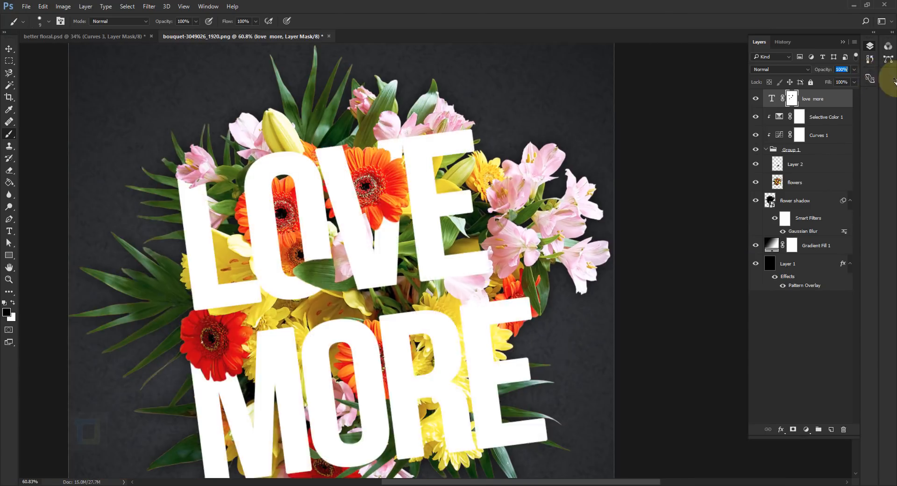
# Mask the E of LOVE away from the curled green leaf while working at 46% text opacity.
pyautogui.scroll(5, 321, 315)
pyautogui.scroll(-5, 321, 315)
pyautogui.scroll(5, 435, 154)
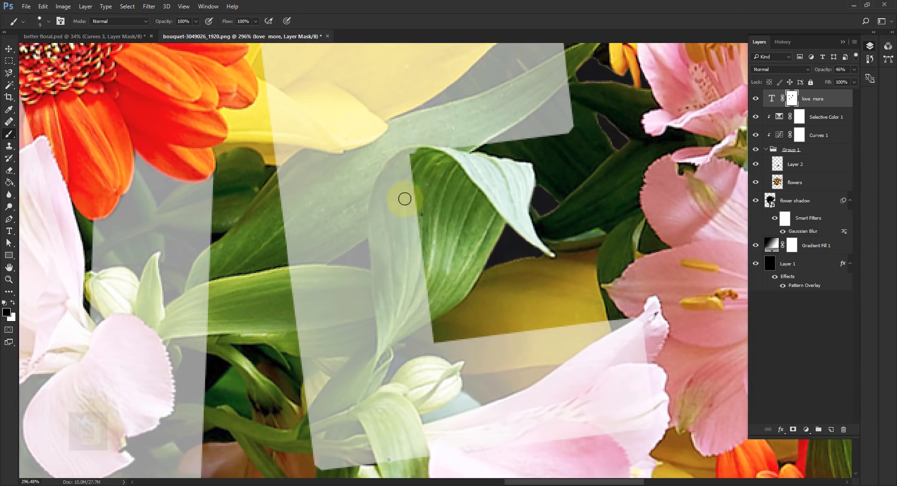
pyautogui.scroll(-4, 396, 312)
pyautogui.moveTo(396, 312); pyautogui.dragTo(405, 175)
pyautogui.scroll(5, 401, 217)
pyautogui.moveTo(401, 217)
pyautogui.mouseDown()
pyautogui.moveTo(342, 265)
pyautogui.moveTo(323, 336)
pyautogui.moveTo(379, 328)
pyautogui.mouseUp()
pyautogui.scroll(-5, 382, 302)
pyautogui.scroll(3, 380, 329)
pyautogui.scroll(-8, 267, 320)
pyautogui.moveTo(824, 69); pyautogui.dragTo(865, 76)
# Paint black on the text mask over the green leaves crossing the letters O and R of MORE.
pyautogui.scroll(3, 436, 261)
pyautogui.scroll(-3, 436, 261)
pyautogui.scroll(6, 533, 210)
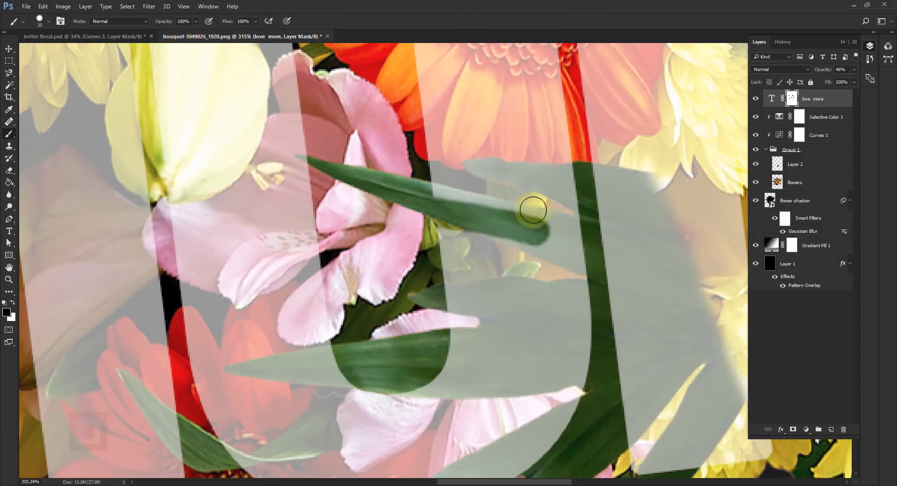
pyautogui.scroll(3, 454, 202)
pyautogui.moveTo(584, 234)
pyautogui.mouseDown()
pyautogui.moveTo(637, 226)
pyautogui.moveTo(481, 231)
pyautogui.moveTo(571, 260)
pyautogui.mouseUp()
pyautogui.scroll(-4, 571, 261)
pyautogui.scroll(6, 436, 370)
pyautogui.press('[')
pyautogui.moveTo(442, 224); pyautogui.dragTo(467, 275)
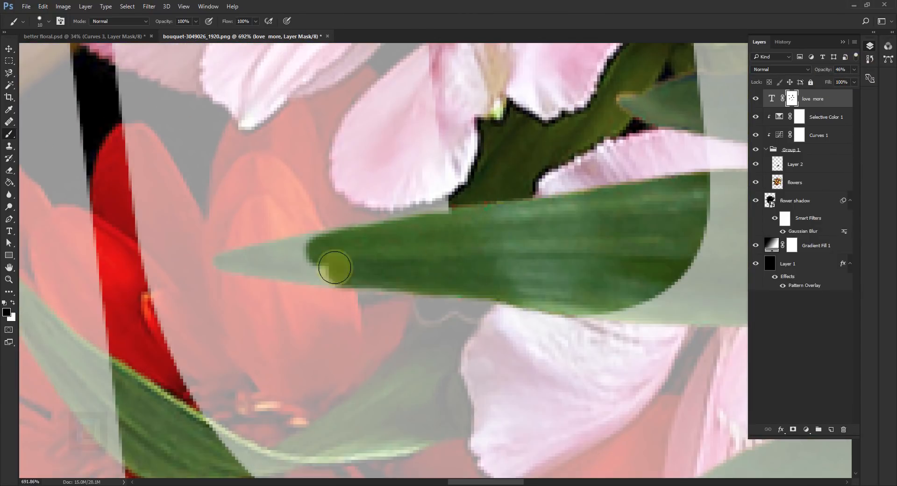
# Mask the pointed tip of the lower green leaf out of the O of MORE with a smaller brush.
pyautogui.scroll(3, 311, 273)
pyautogui.press('[')
pyautogui.press('[')
pyautogui.press('[')
pyautogui.press('[')
pyautogui.press('[')
pyautogui.press('[')
pyautogui.moveTo(280, 274); pyautogui.dragTo(234, 266)
pyautogui.scroll(-10, 234, 266)
pyautogui.scroll(8, 655, 243)
pyautogui.scroll(-2, 525, 113)
# Mask the E of MORE away from the yellow chrysanthemum and green leaves, and swap the brush colour to white.
pyautogui.moveTo(503, 206); pyautogui.dragTo(456, 153)
pyautogui.scroll(3, 457, 153)
pyautogui.scroll(2, 641, 200)
pyautogui.scroll(2, 381, 256)
pyautogui.scroll(1, 461, 201)
pyautogui.moveTo(460, 201); pyautogui.dragTo(313, 301)
pyautogui.press('[')
pyautogui.scroll(-8, 472, 196)
pyautogui.scroll(7, 482, 205)
pyautogui.moveTo(410, 186)
pyautogui.mouseDown()
pyautogui.moveTo(579, 183)
pyautogui.moveTo(377, 200)
pyautogui.mouseUp()
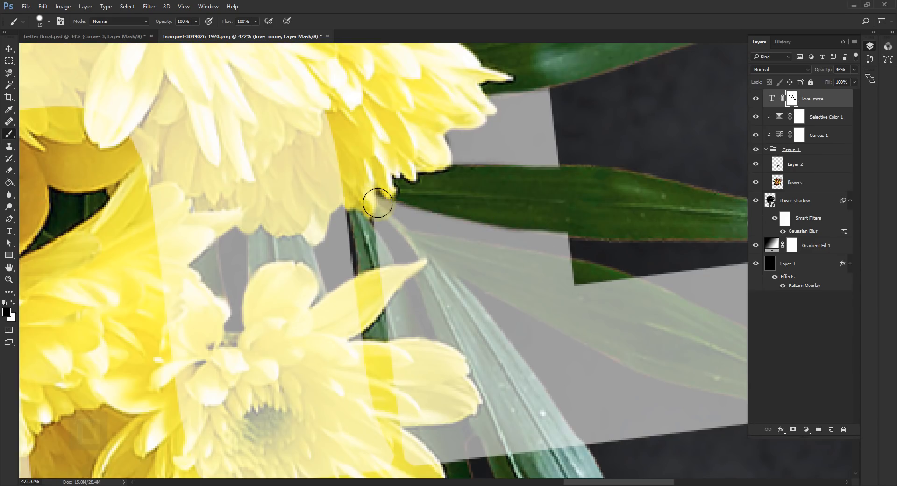
pyautogui.scroll(-10, 378, 200)
pyautogui.press('x')
pyautogui.scroll(5, 394, 212)
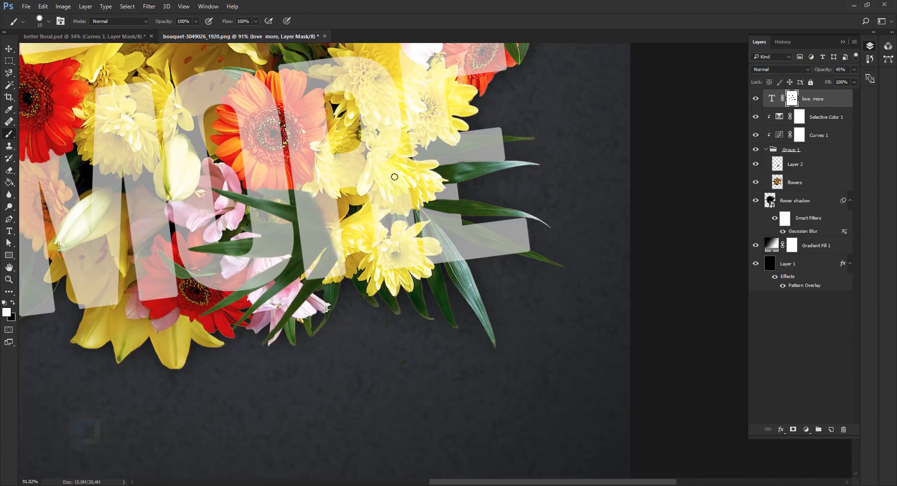
# Compare the text layer at reduced opacity, including 64%, and set its opacity to 100%.
pyautogui.moveTo(327, 267); pyautogui.dragTo(412, 354)
pyautogui.scroll(-5, 469, 221)
pyautogui.moveTo(458, 155); pyautogui.dragTo(452, 227)
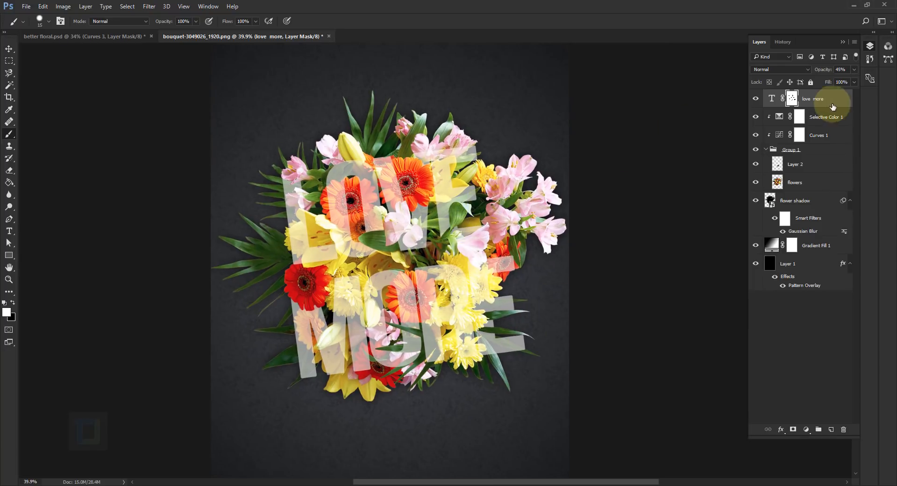
pyautogui.moveTo(819, 73); pyautogui.dragTo(887, 70)
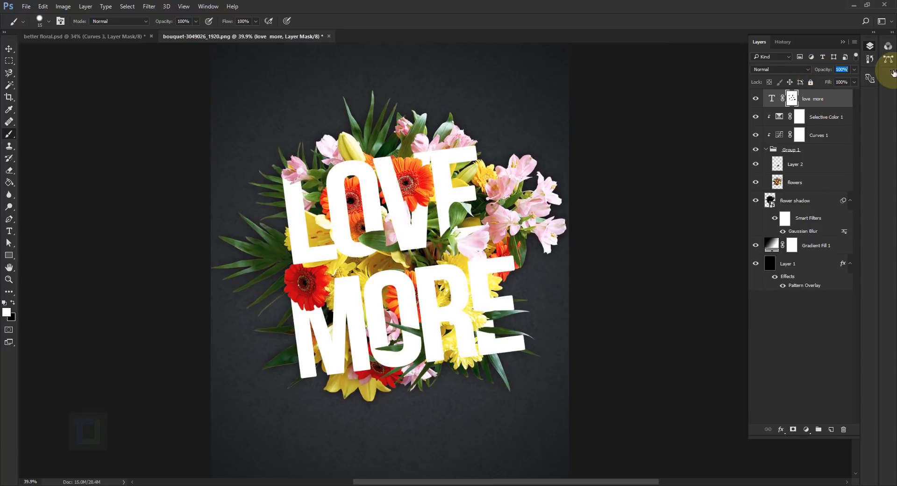
pyautogui.moveTo(444, 248); pyautogui.dragTo(441, 313)
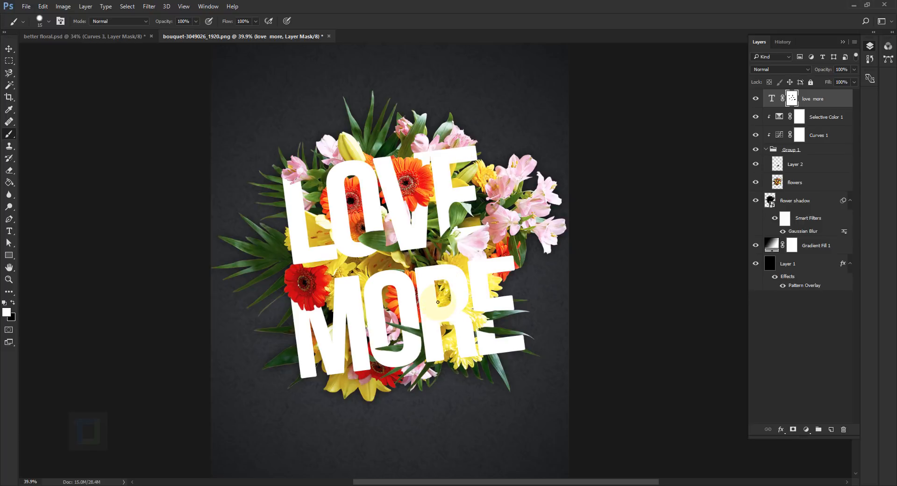
pyautogui.moveTo(824, 70); pyautogui.dragTo(810, 71)
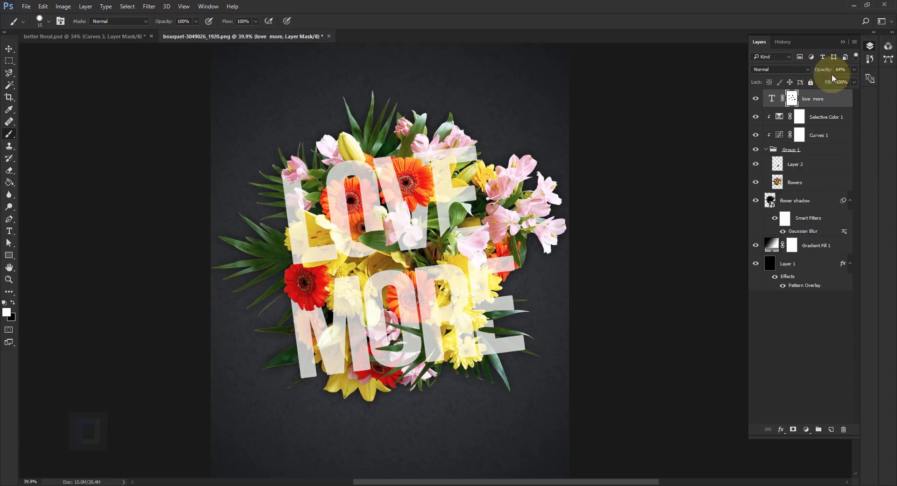
pyautogui.moveTo(819, 70); pyautogui.dragTo(886, 81)
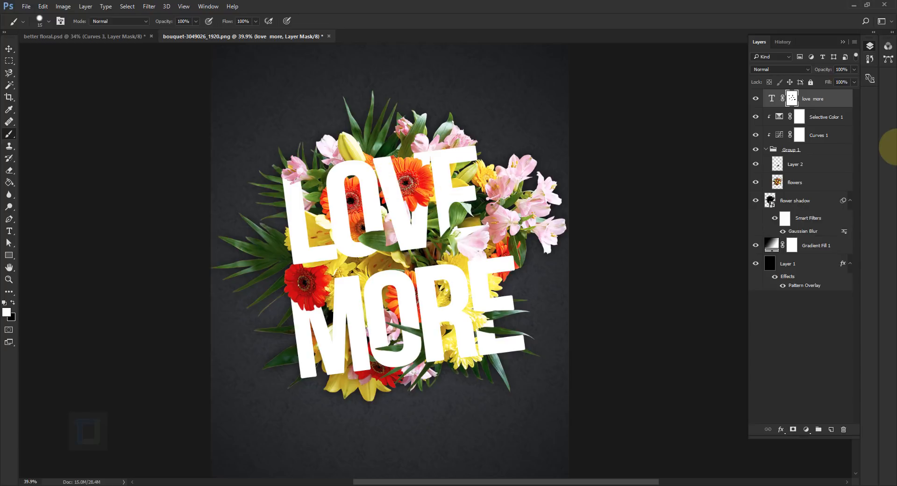
pyautogui.doubleClick(841, 102)
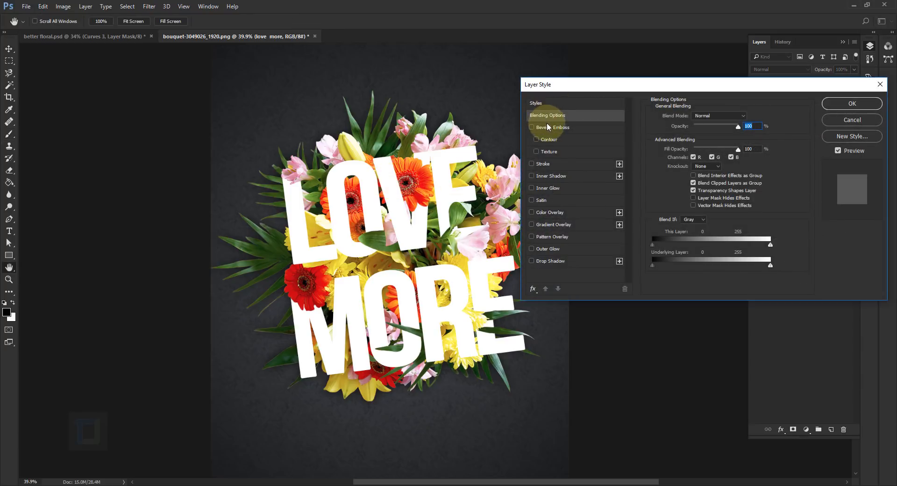
pyautogui.click(550, 261)
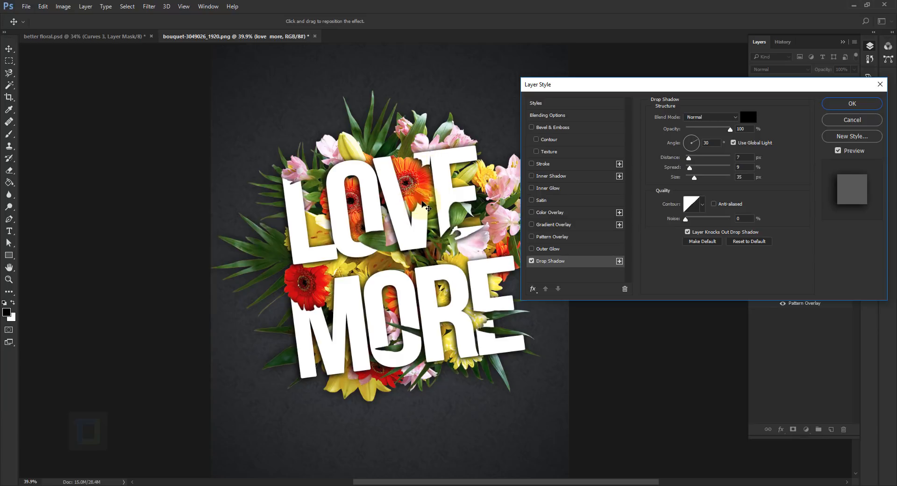
pyautogui.click(863, 120)
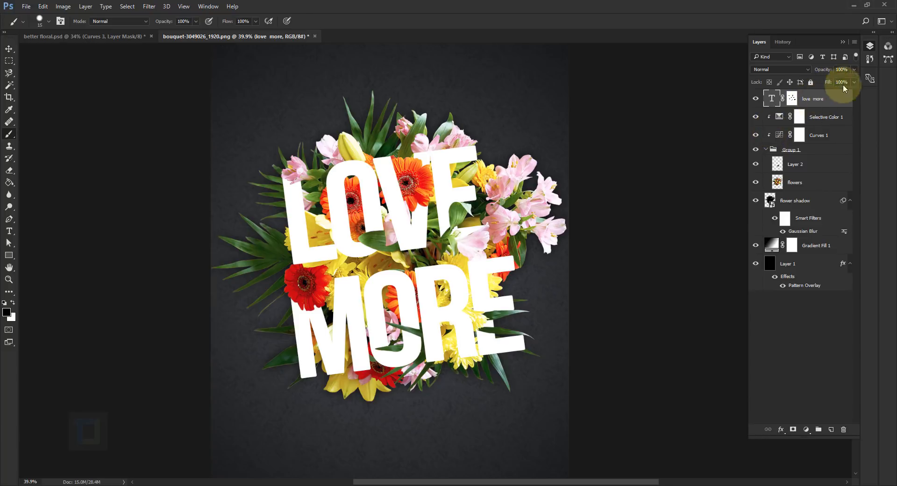
# Duplicate the love more text layer, then rasterize the copy and apply its layer mask.
pyautogui.hotkey('ctrl', 'j')
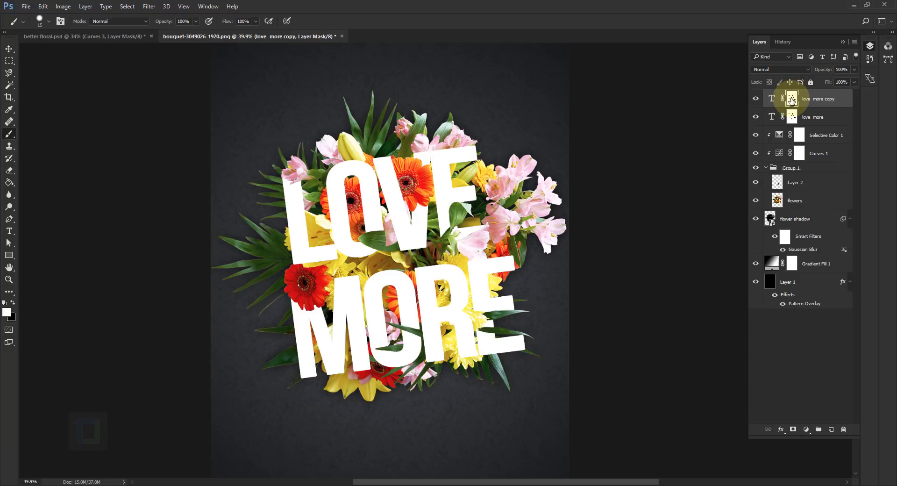
pyautogui.rightClick(828, 99)
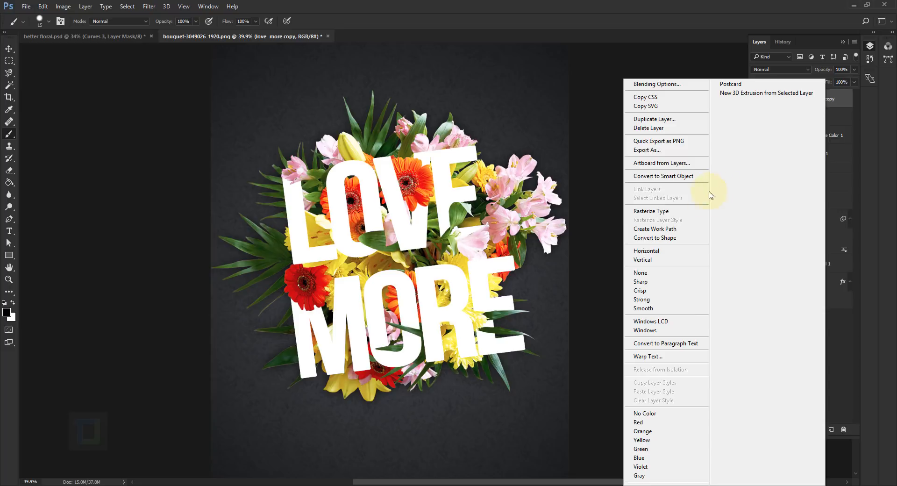
pyautogui.click(673, 211)
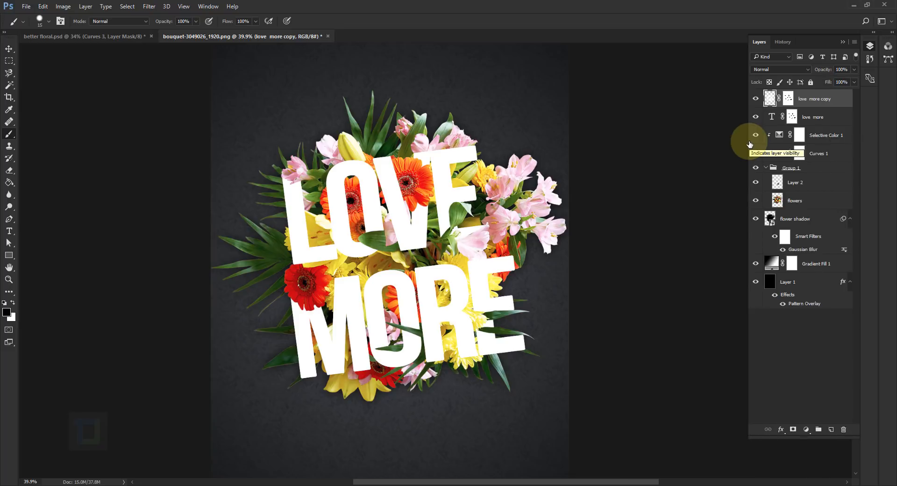
pyautogui.click(789, 97)
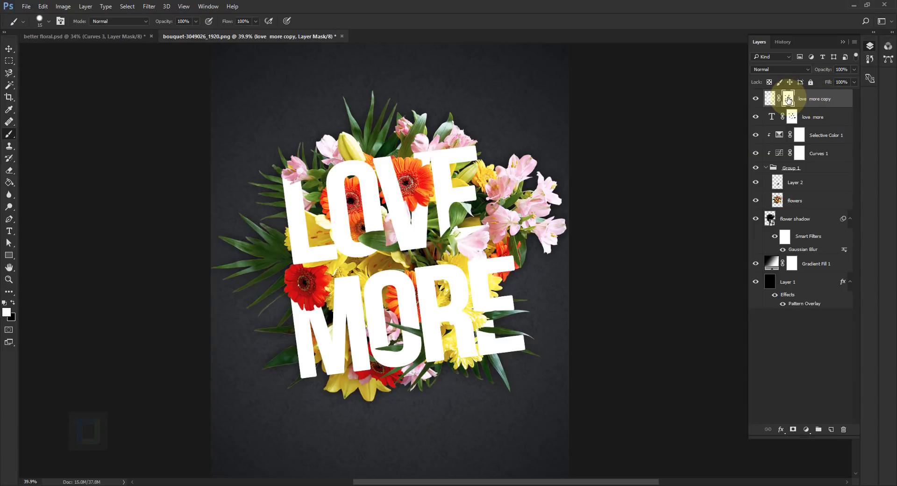
pyautogui.rightClick(789, 99)
pyautogui.click(800, 128)
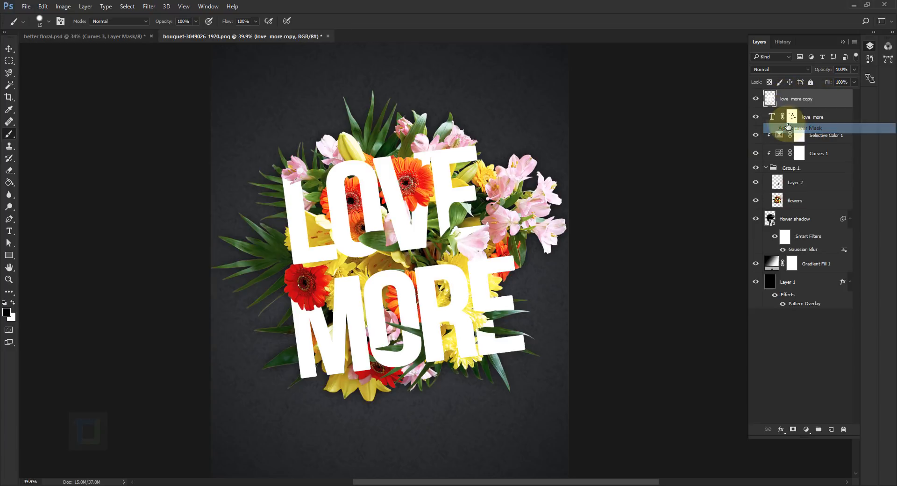
# Turn the rasterized text copy black with Hue/Saturation by setting its Lightness to -100.
pyautogui.press('v')
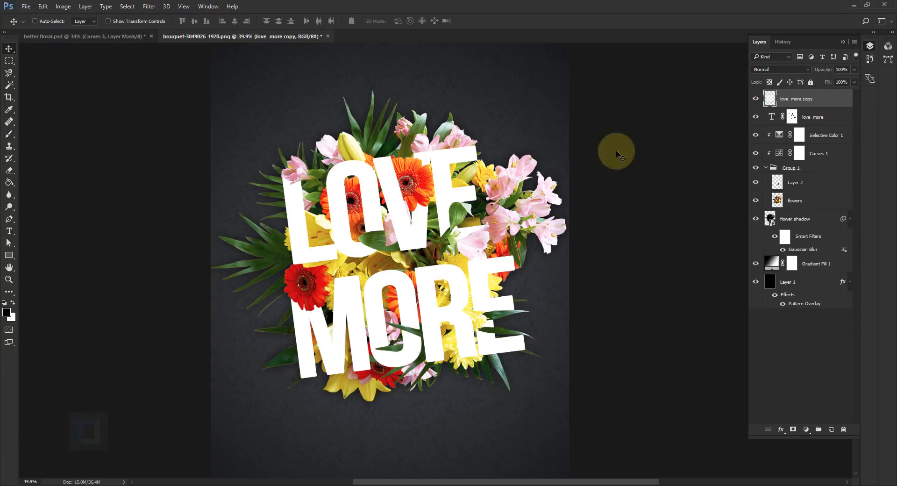
pyautogui.click(63, 6)
pyautogui.moveTo(77, 31)
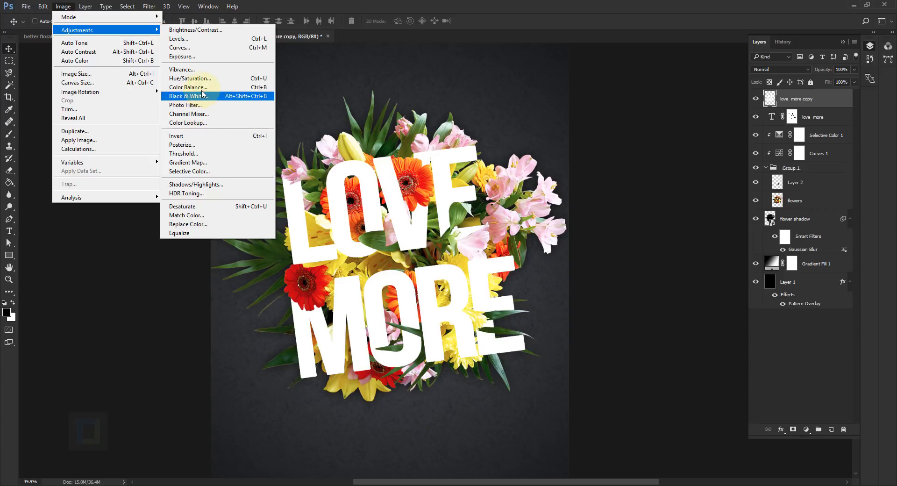
pyautogui.click(220, 79)
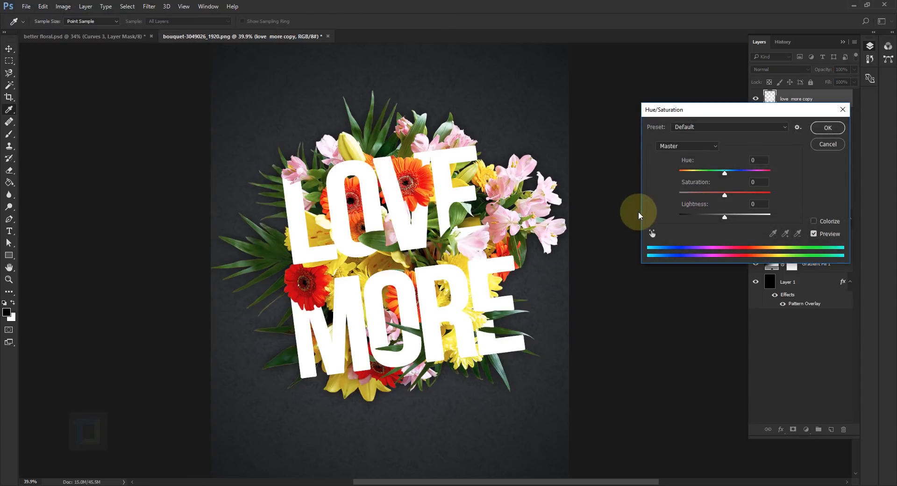
pyautogui.moveTo(694, 217); pyautogui.dragTo(657, 212)
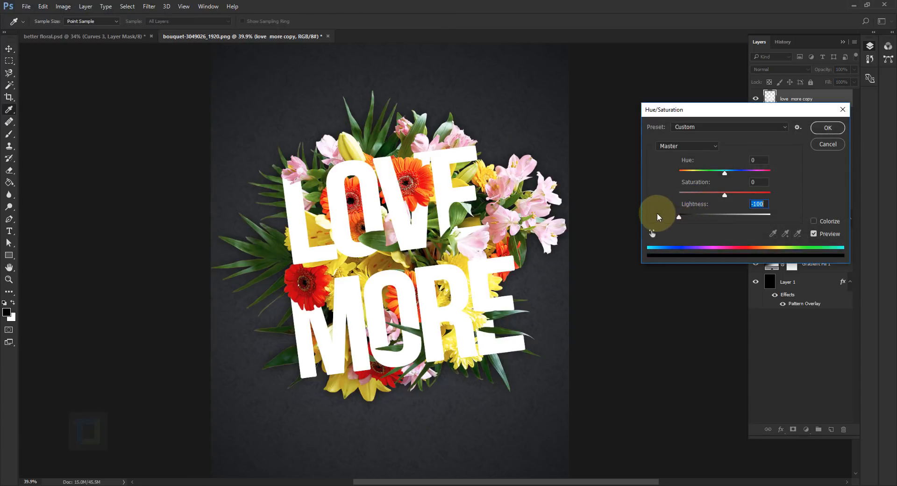
pyautogui.click(828, 127)
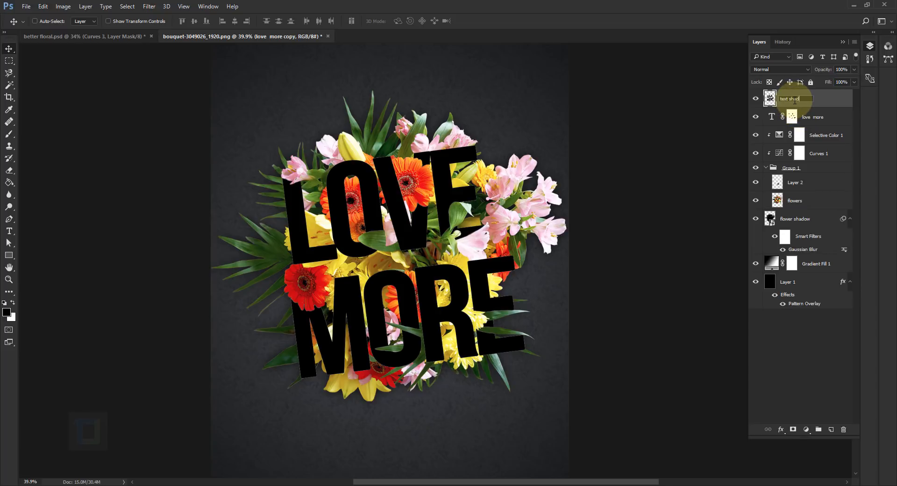
# Place the black copy, named text shadow, directly beneath the love more layer and convert it to a smart object.
pyautogui.moveTo(794, 99); pyautogui.dragTo(808, 122)
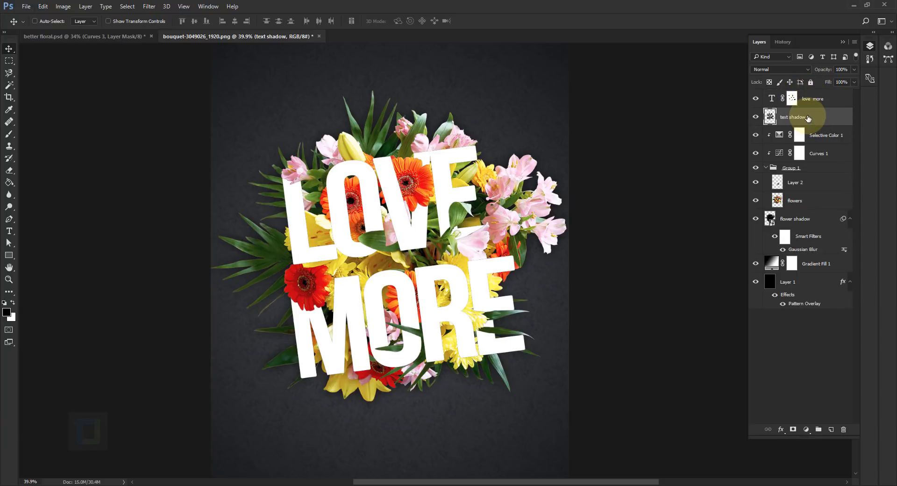
pyautogui.rightClick(828, 118)
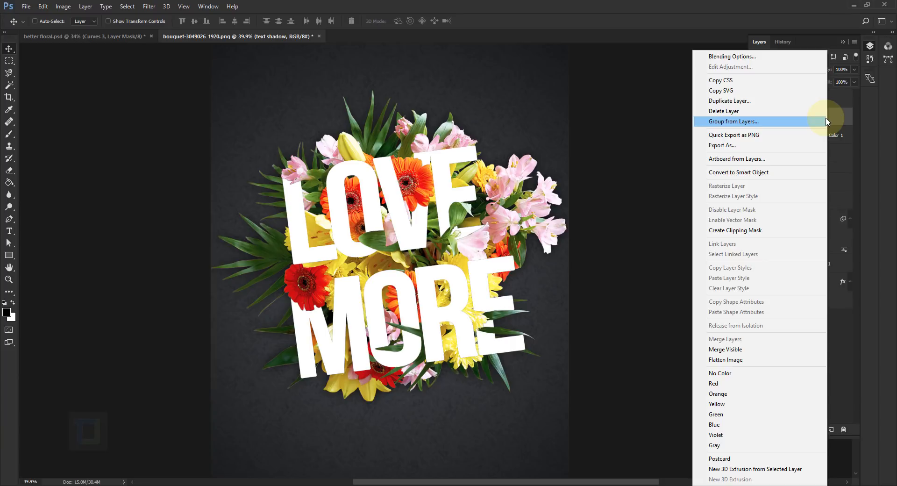
pyautogui.click(762, 174)
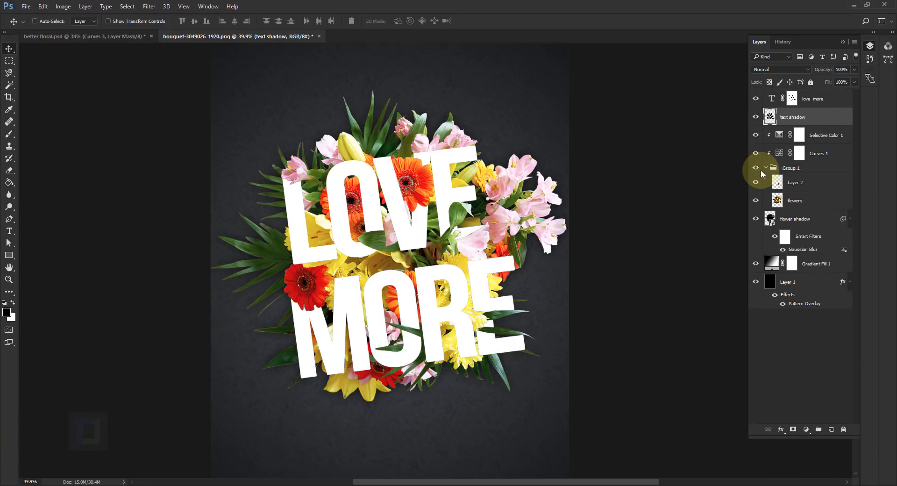
# Apply a Gaussian Blur with a radius of about 25 pixels to the text shadow layer.
pyautogui.click(148, 7)
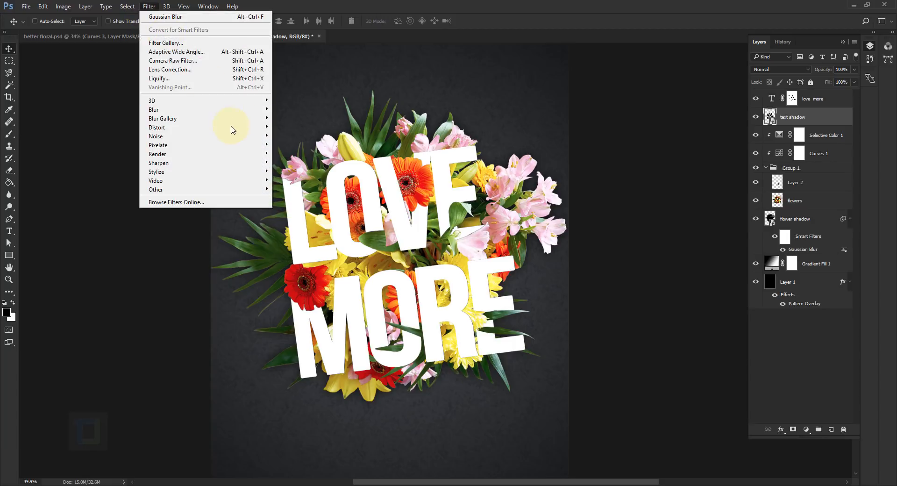
pyautogui.moveTo(234, 110)
pyautogui.click(294, 147)
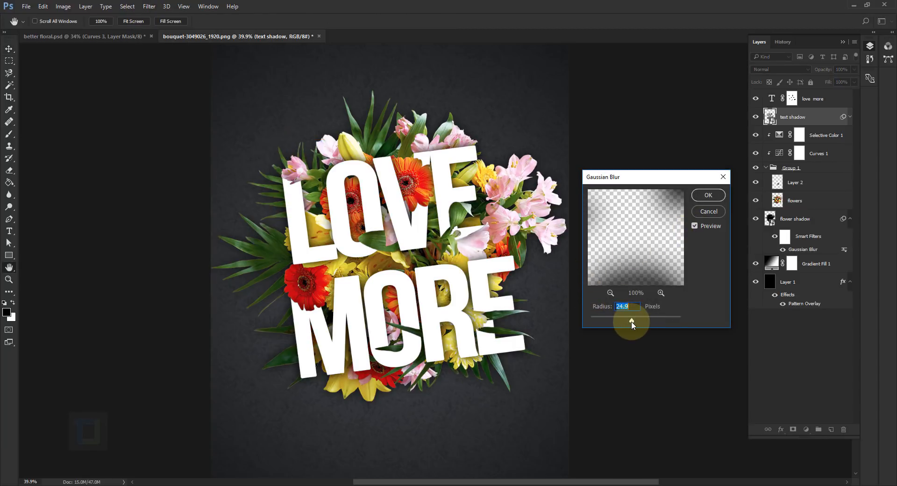
pyautogui.moveTo(636, 324); pyautogui.dragTo(634, 323)
pyautogui.click(708, 196)
# Set the text shadow layer's opacity to 76%.
pyautogui.click(855, 69)
pyautogui.moveTo(854, 81); pyautogui.dragTo(843, 79)
pyautogui.click(817, 120)
# Compare the artwork with the text shadow layer hidden and shown, checking the flowers around LOVE up close.
pyautogui.click(755, 117)
pyautogui.click(755, 117)
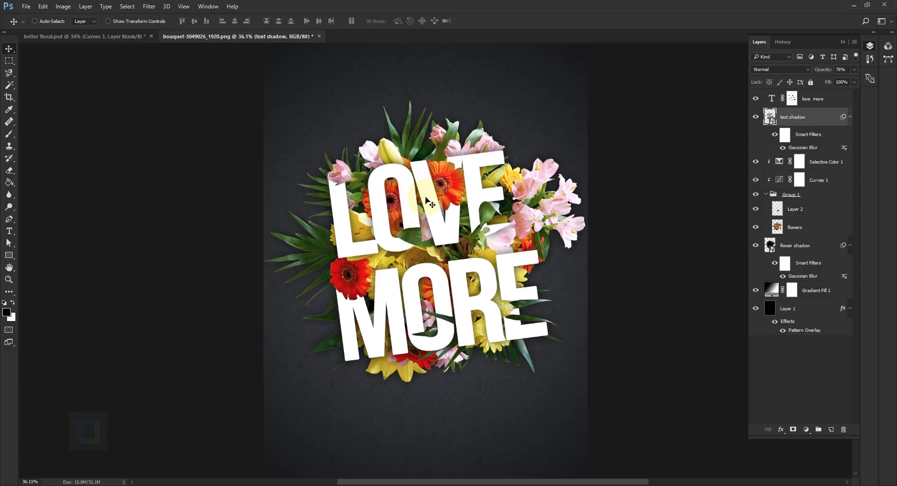
pyautogui.scroll(3, 426, 196)
pyautogui.scroll(10, 485, 162)
pyautogui.click(756, 117)
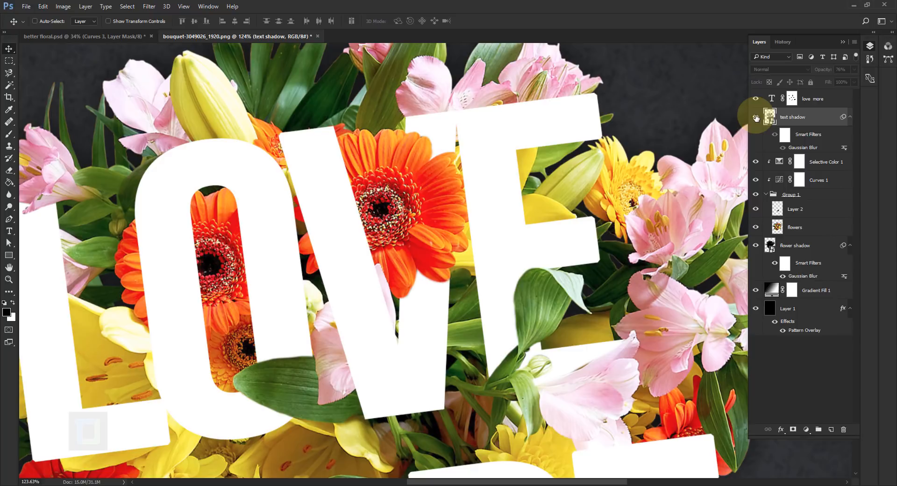
pyautogui.click(756, 117)
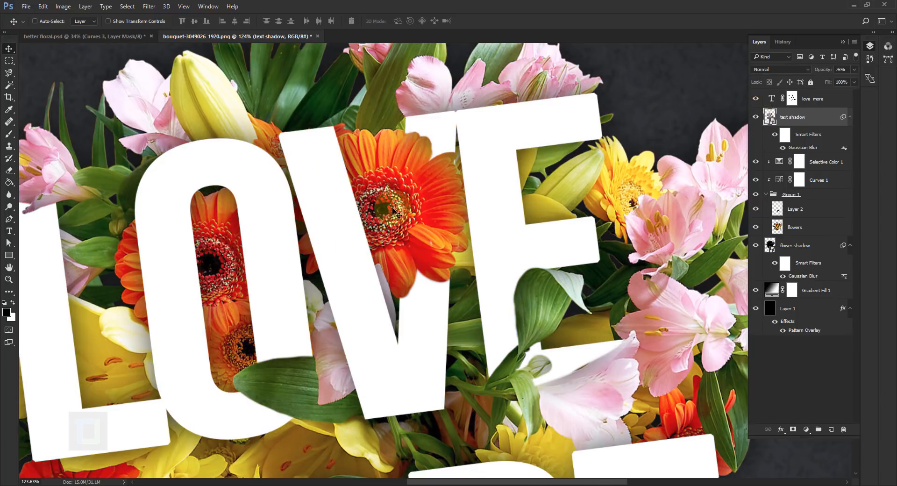
pyautogui.scroll(-5, 393, 218)
pyautogui.scroll(-4, 393, 218)
pyautogui.click(771, 153)
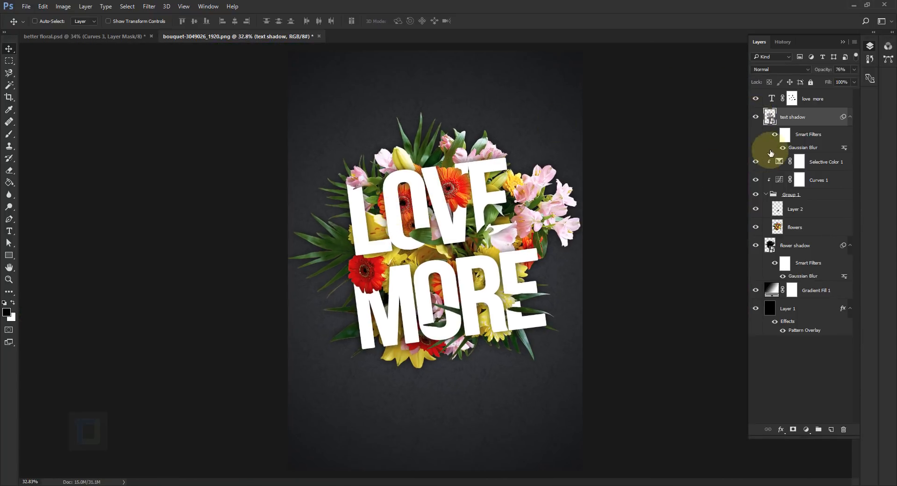
# Copy the love more layer's mask onto the text shadow layer and compare the masked shadow hidden and shown.
pyautogui.click(792, 98)
pyautogui.press('alt')
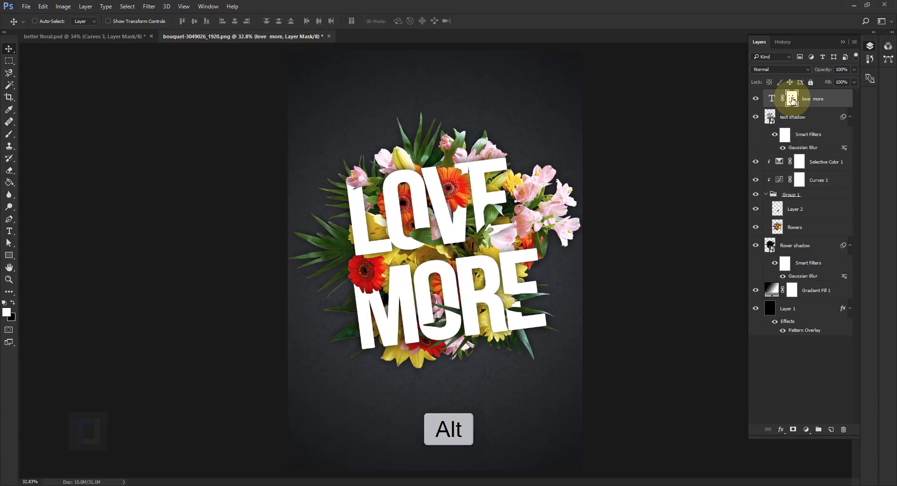
pyautogui.moveTo(792, 99); pyautogui.dragTo(794, 113)
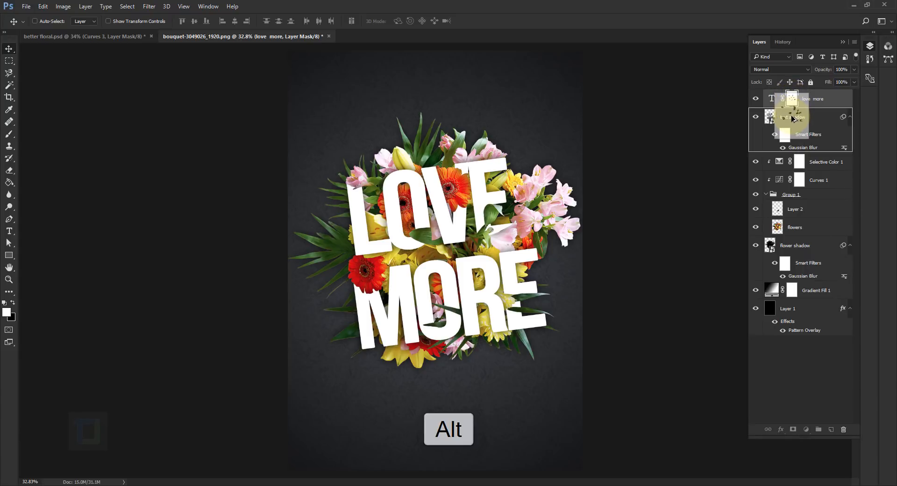
pyautogui.moveTo(793, 119); pyautogui.dragTo(793, 118)
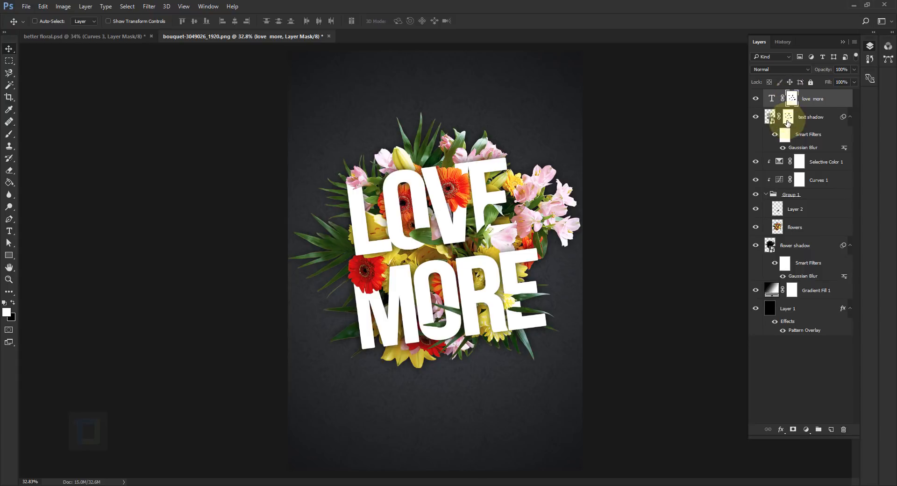
pyautogui.scroll(5, 498, 154)
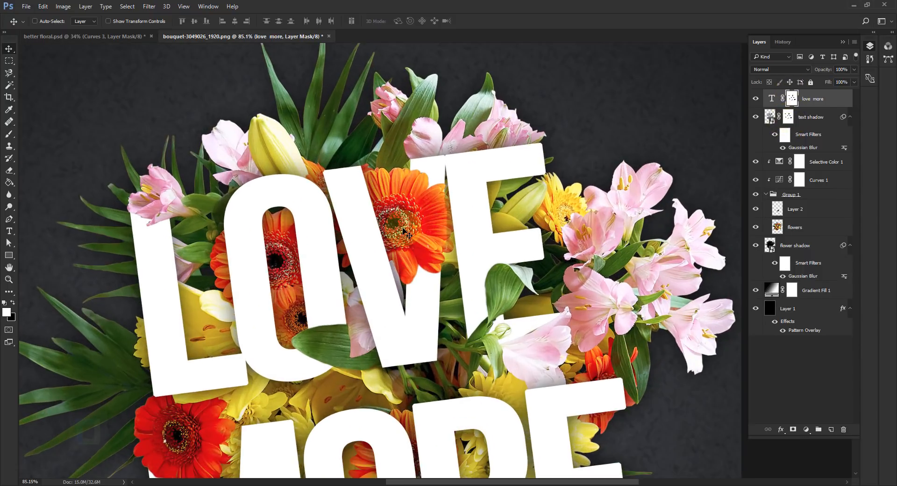
pyautogui.click(756, 117)
pyautogui.click(756, 117)
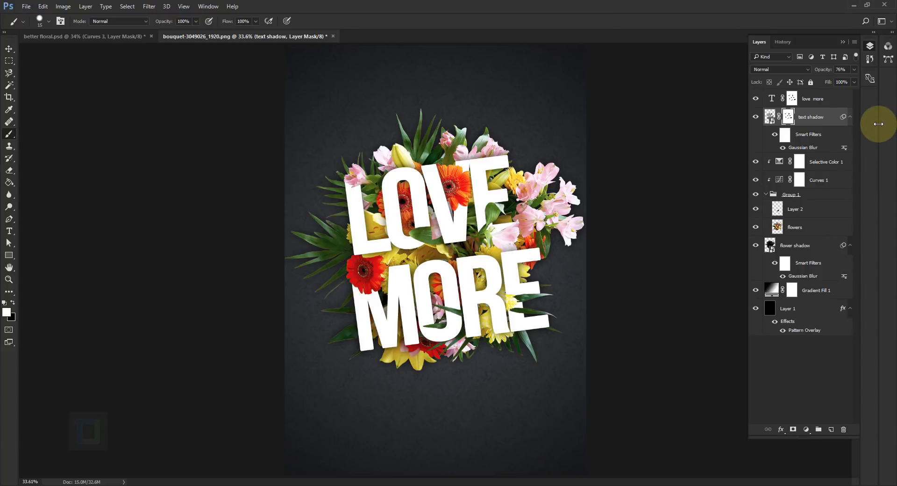
# Add a Pattern Overlay to the love more text layer using the Watercolor pattern.
pyautogui.click(827, 100)
pyautogui.click(756, 103)
pyautogui.click(755, 104)
pyautogui.rightClick(837, 100)
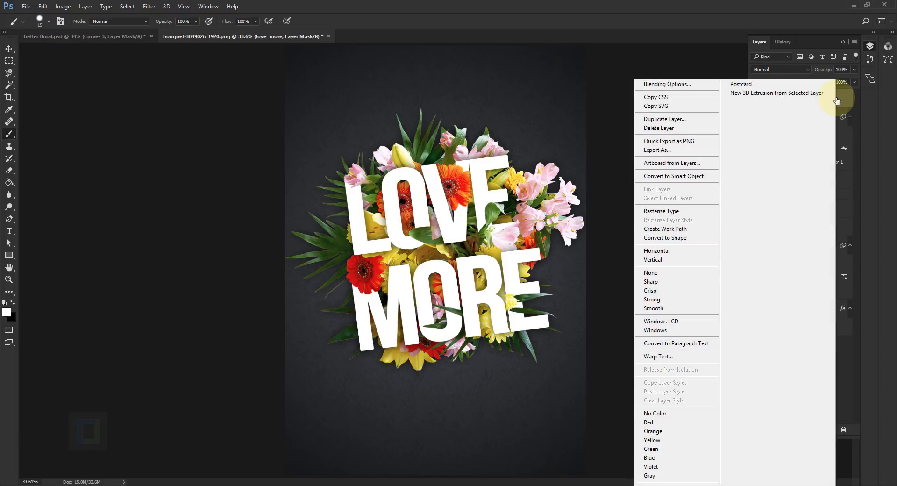
pyautogui.click(674, 85)
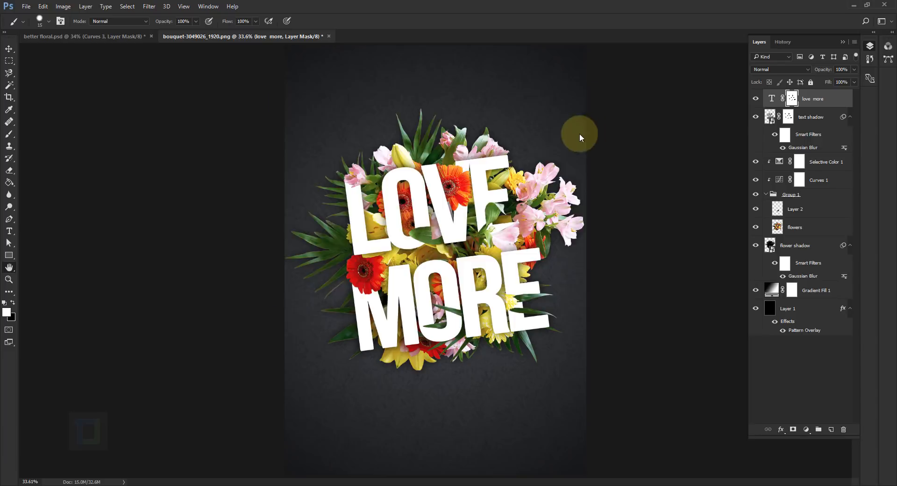
pyautogui.moveTo(525, 90); pyautogui.dragTo(785, 74)
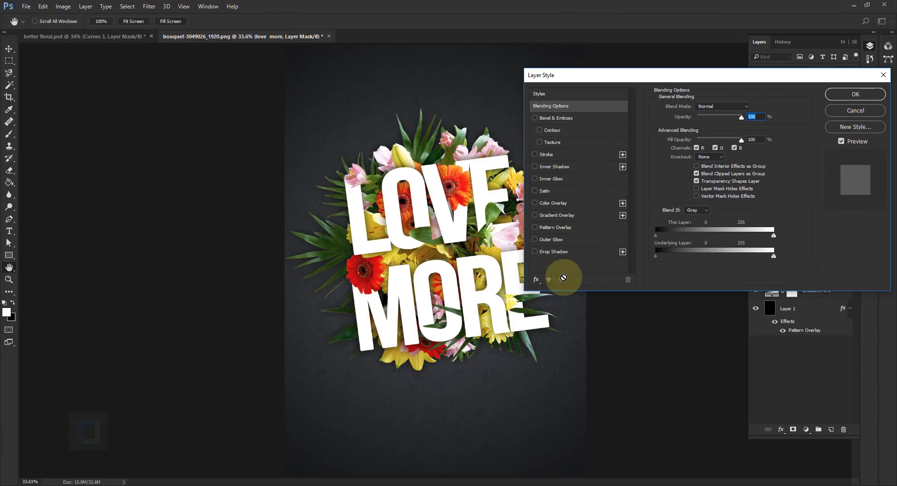
pyautogui.click(556, 228)
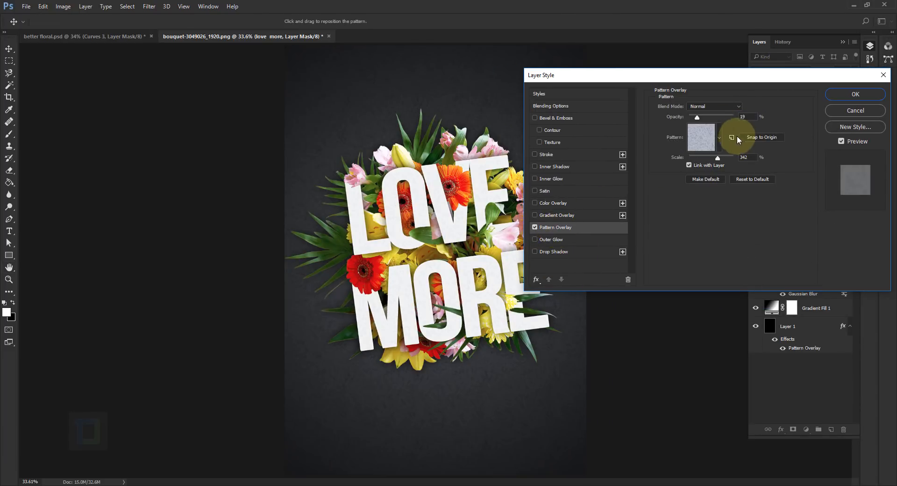
pyautogui.click(718, 138)
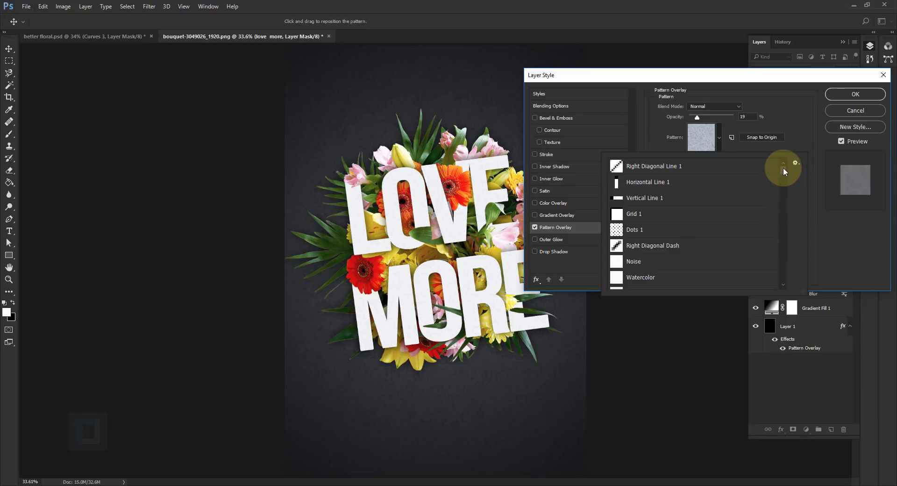
pyautogui.click(633, 278)
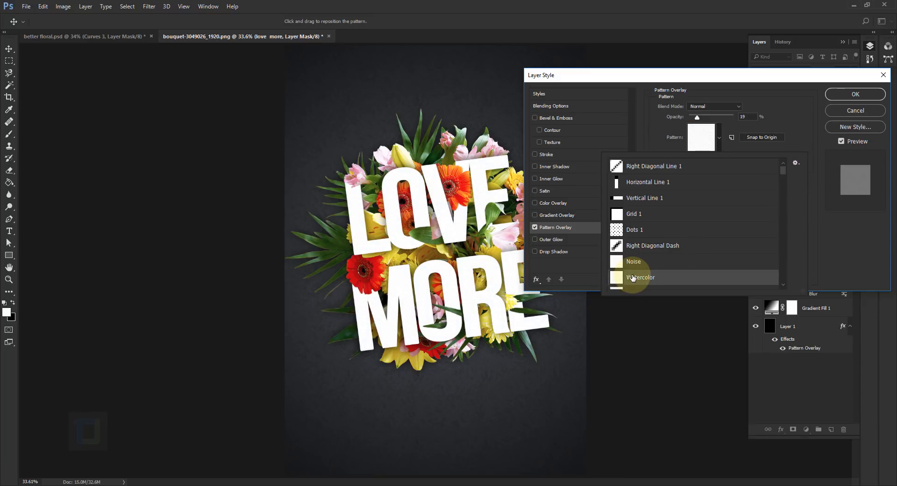
pyautogui.click(796, 163)
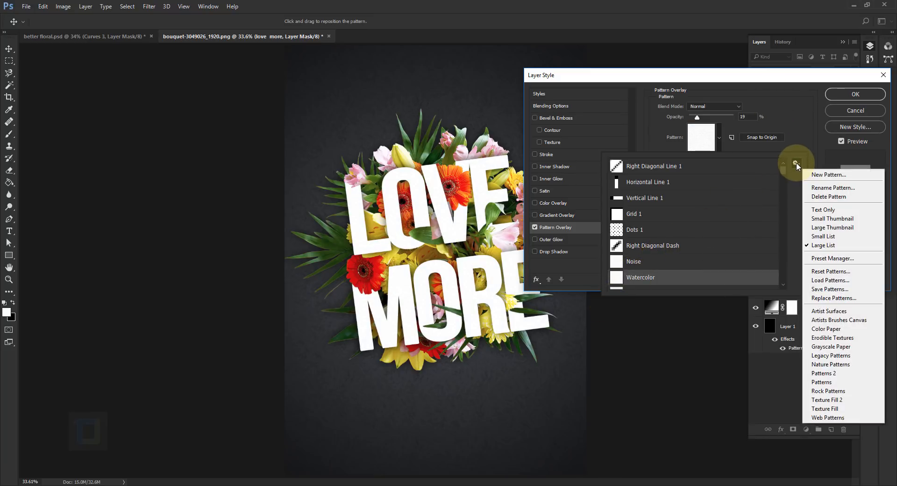
pyautogui.click(829, 311)
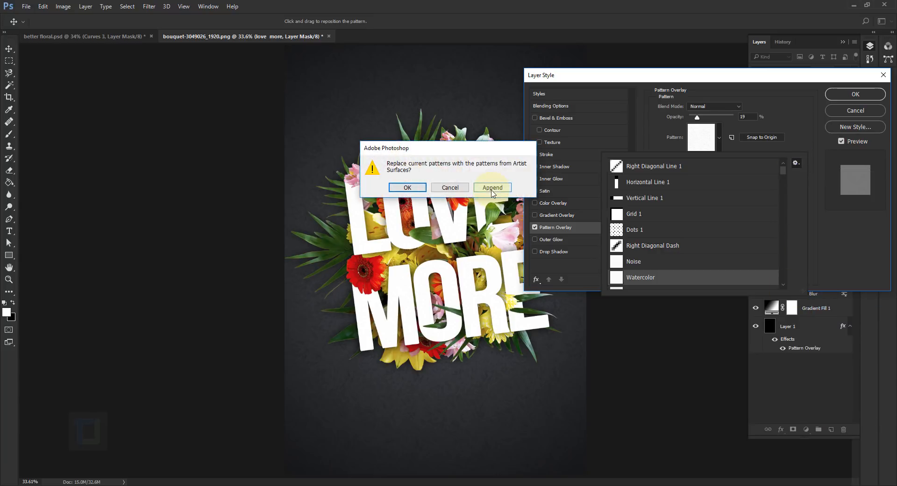
pyautogui.click(460, 188)
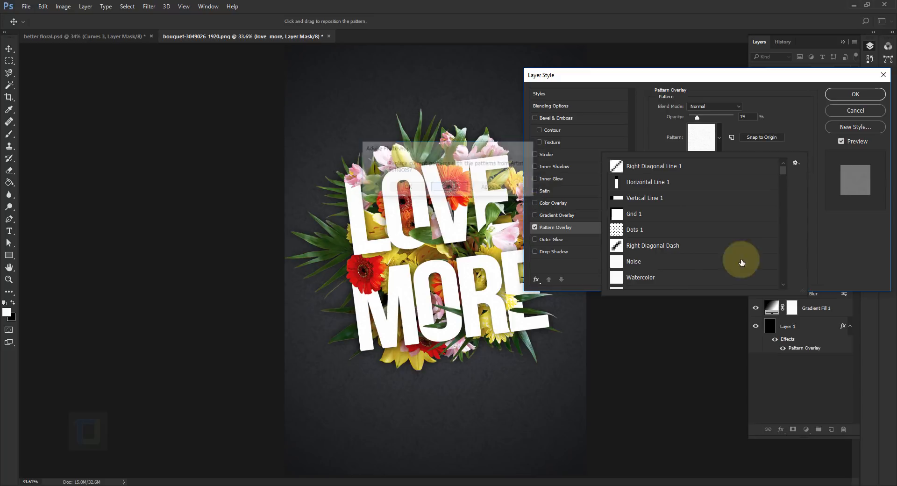
# Set the text's Pattern Overlay to about 64% opacity and about 381% scale, and apply the layer style.
pyautogui.click(794, 104)
pyautogui.moveTo(697, 117); pyautogui.dragTo(720, 118)
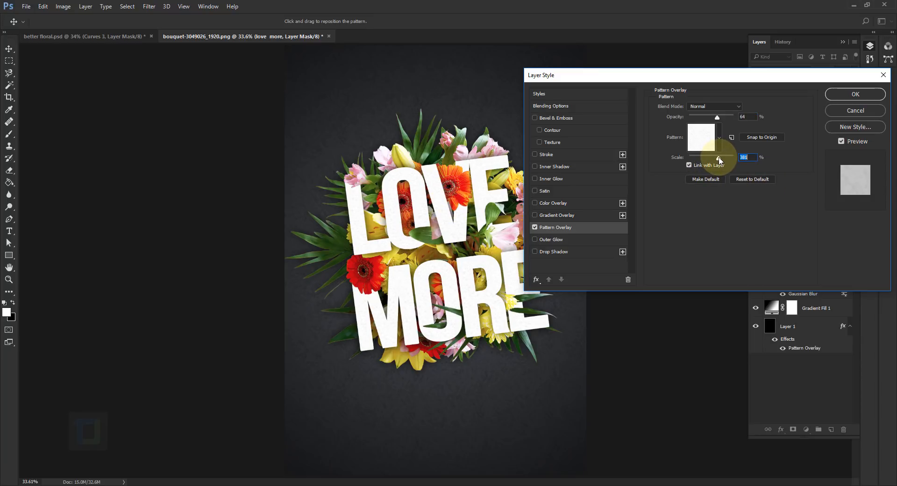
pyautogui.moveTo(718, 117); pyautogui.dragTo(719, 117)
pyautogui.click(837, 93)
pyautogui.press('b')
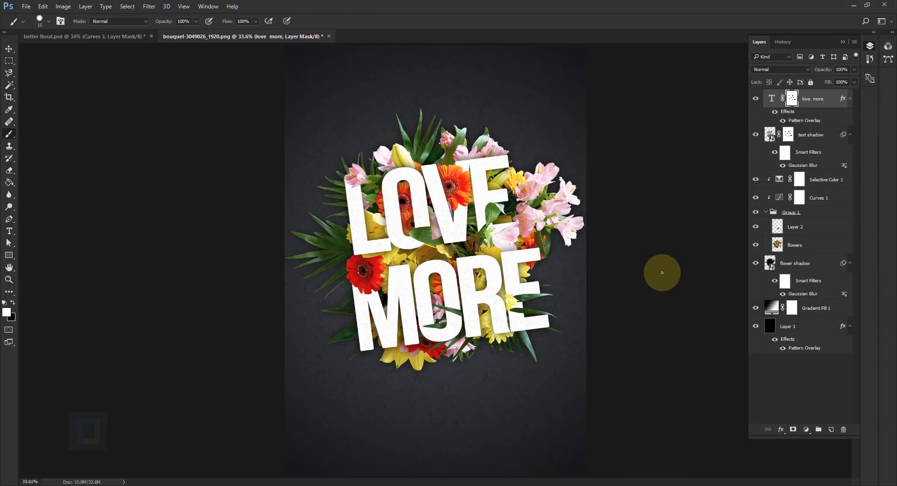
# Add a new layer above the love more text layer and name it "shadows for the flowers".
pyautogui.scroll(3, 374, 283)
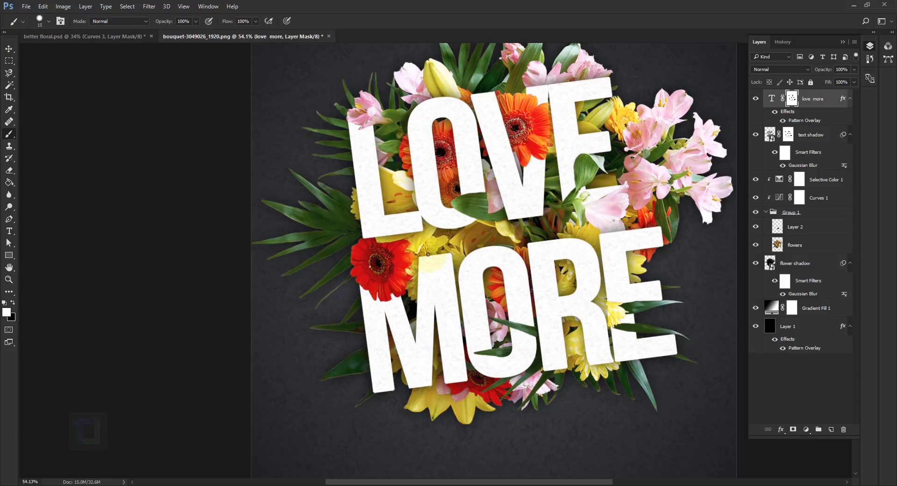
pyautogui.scroll(-2, 561, 228)
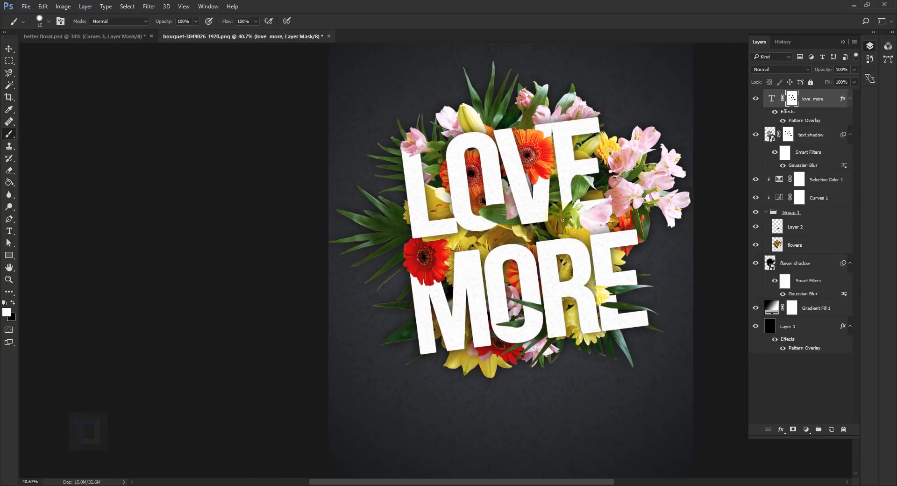
pyautogui.press('x')
pyautogui.click(832, 429)
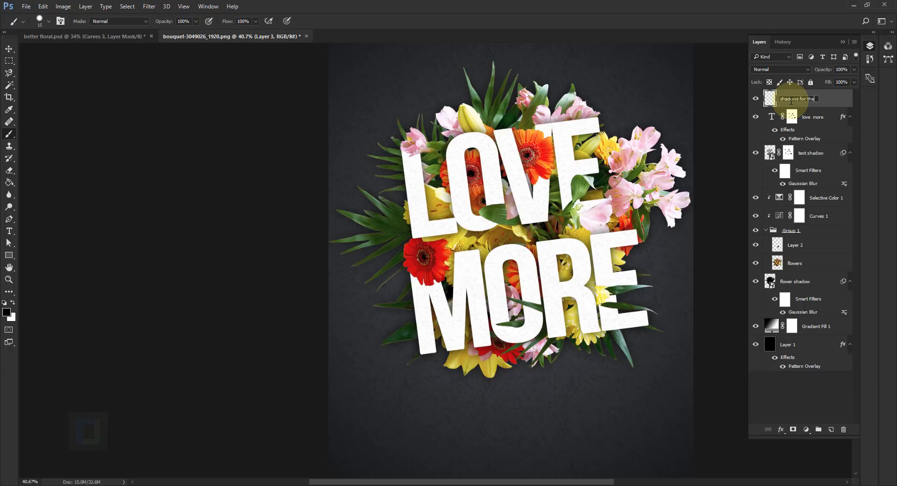
pyautogui.press('Return')
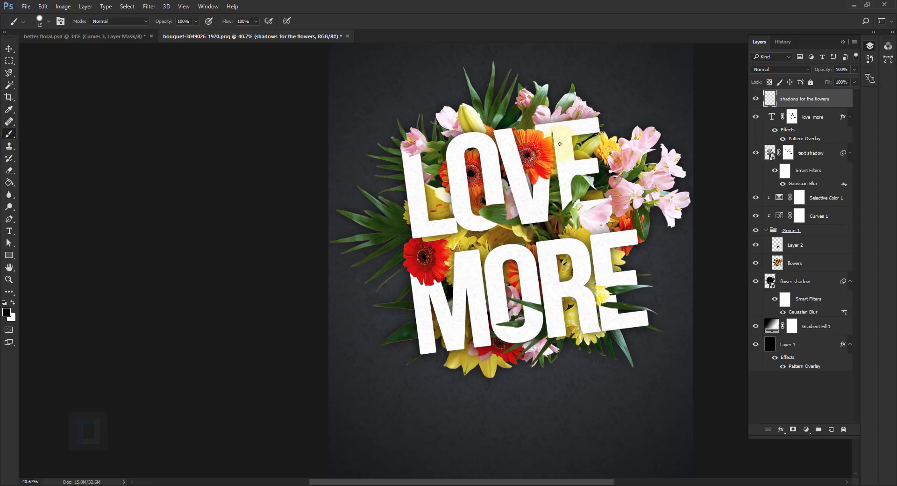
# Set the brush to 49% opacity and reduce its hardness to the minimum for painting soft shadows.
pyautogui.scroll(3, 547, 160)
pyautogui.scroll(3, 561, 121)
pyautogui.moveTo(593, 93); pyautogui.dragTo(654, 141)
pyautogui.moveTo(307, 172); pyautogui.dragTo(376, 62)
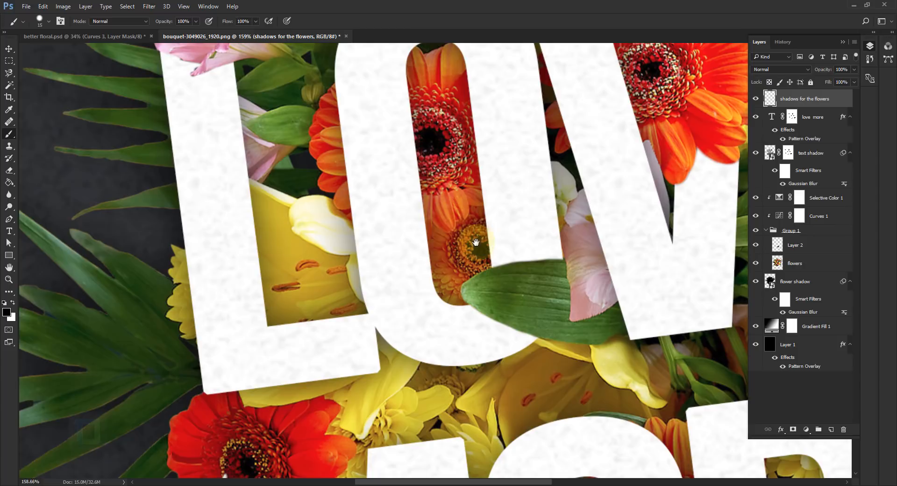
pyautogui.moveTo(476, 244); pyautogui.dragTo(383, 160)
pyautogui.scroll(3, 396, 184)
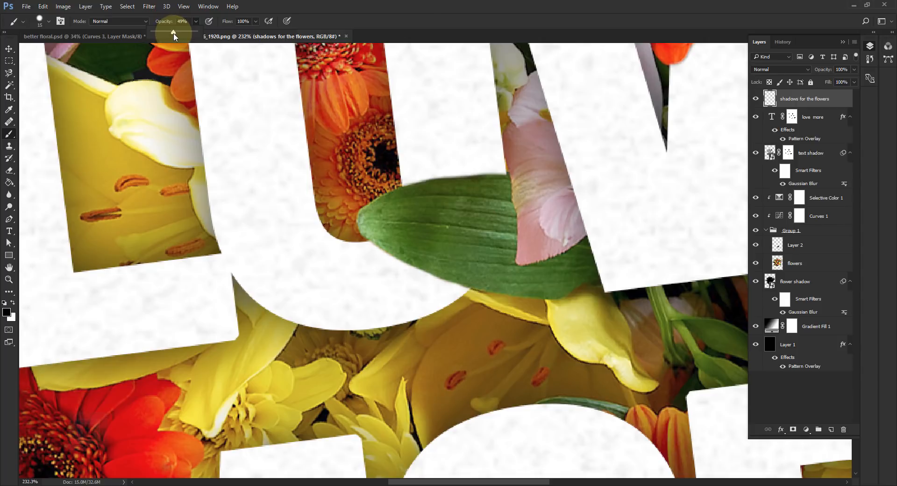
pyautogui.rightClick(433, 215)
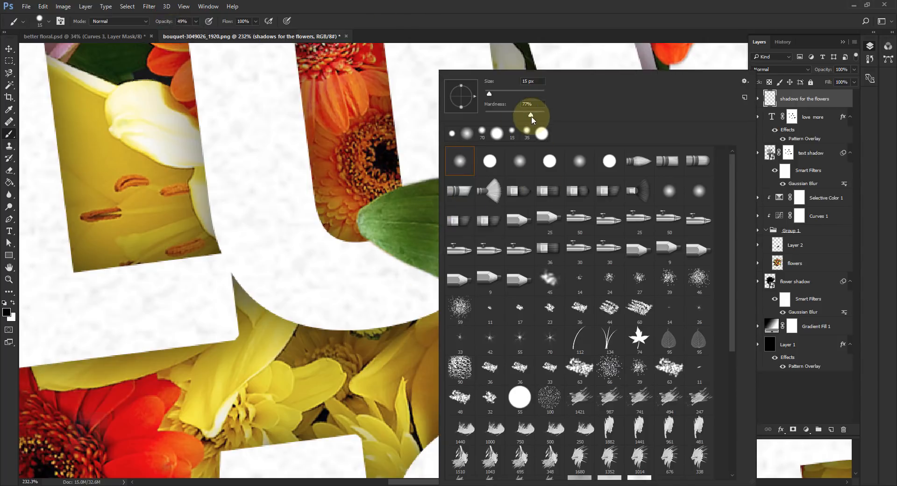
pyautogui.moveTo(531, 117); pyautogui.dragTo(430, 110)
pyautogui.click(490, 12)
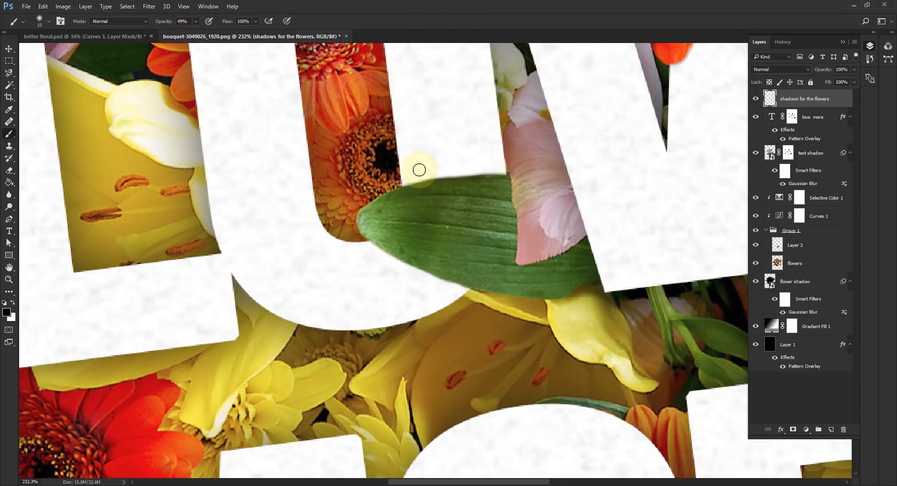
# Enlarge the brush and paint soft black shadows along both edges of the green leaf crossing the O of LOVE.
pyautogui.press(']')
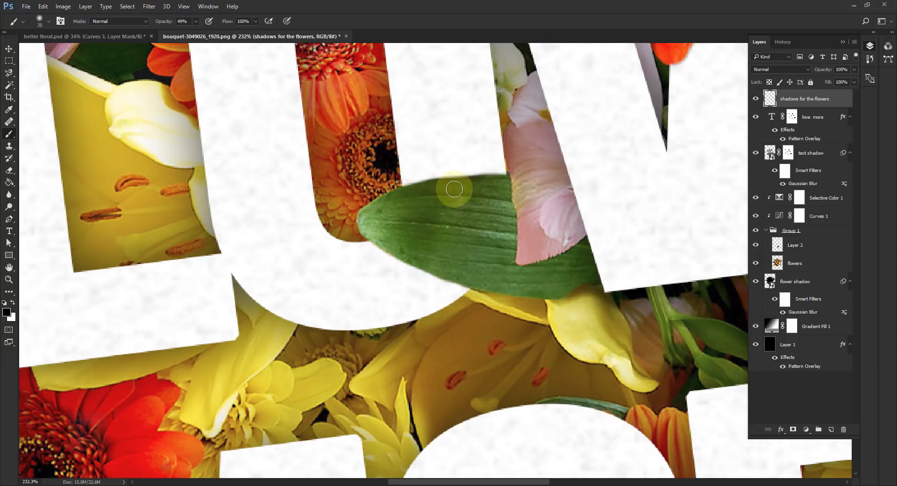
pyautogui.press(']')
pyautogui.press(']')
pyautogui.press(']')
pyautogui.scroll(2, 416, 198)
pyautogui.moveTo(413, 194)
pyautogui.mouseDown()
pyautogui.moveTo(497, 180)
pyautogui.moveTo(411, 183)
pyautogui.moveTo(506, 183)
pyautogui.moveTo(486, 197)
pyautogui.mouseUp()
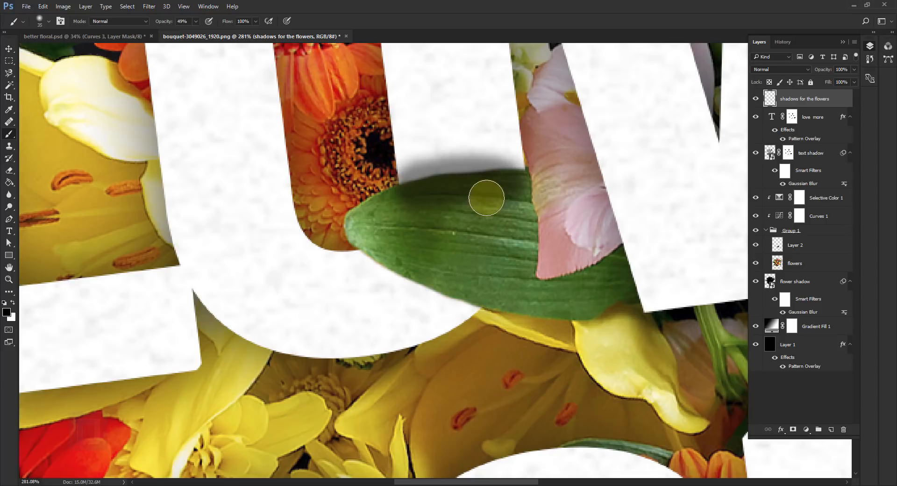
pyautogui.scroll(1, 433, 226)
pyautogui.moveTo(369, 255); pyautogui.dragTo(409, 283)
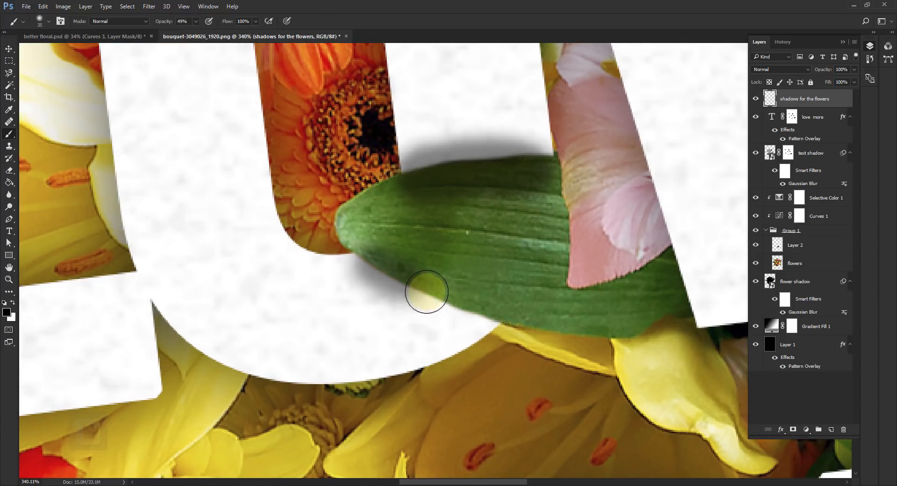
# Copy the love more layer's mask onto the shadows for the flowers layer.
pyautogui.scroll(-3, 409, 283)
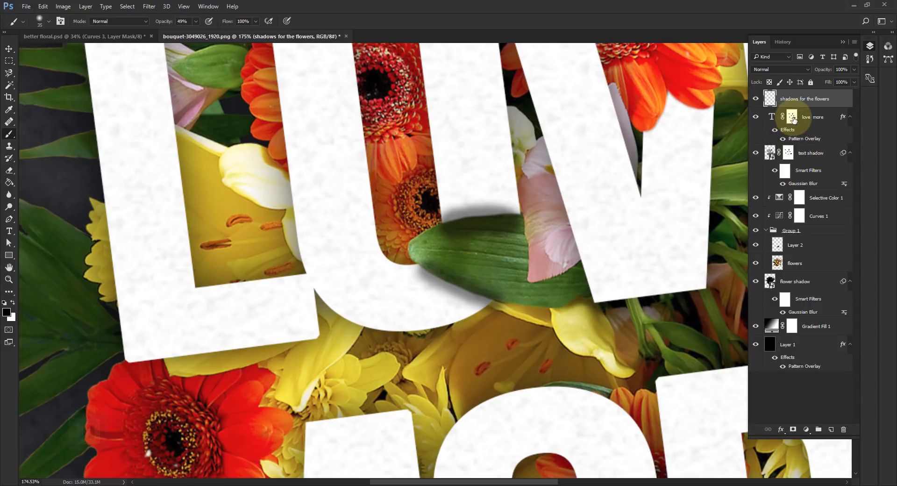
pyautogui.click(791, 116)
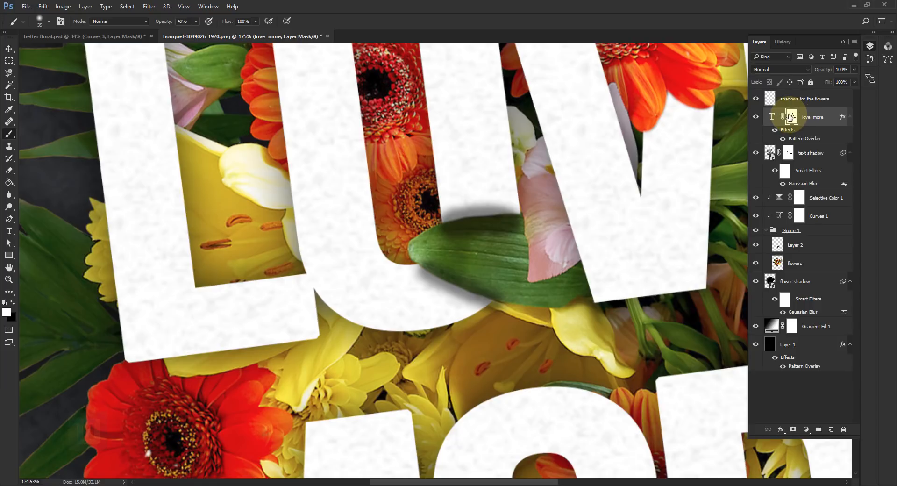
pyautogui.press('alt')
pyautogui.moveTo(791, 117); pyautogui.dragTo(793, 99)
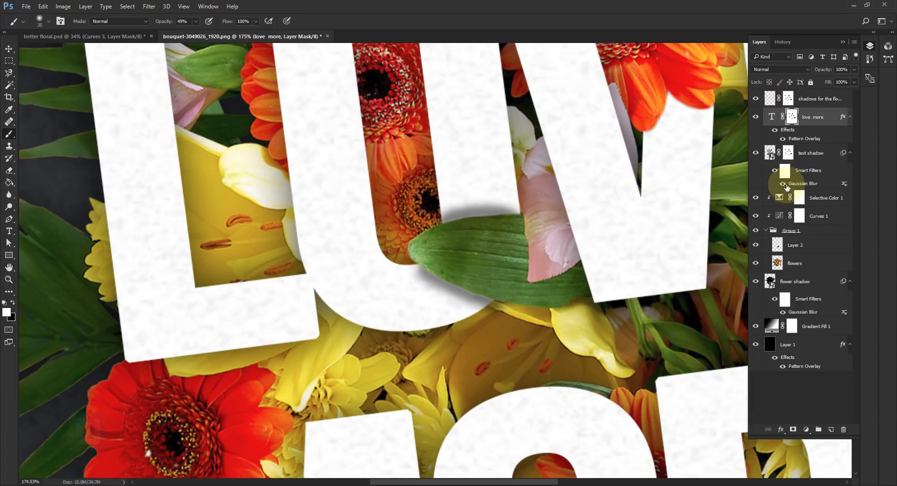
pyautogui.scroll(1, 420, 245)
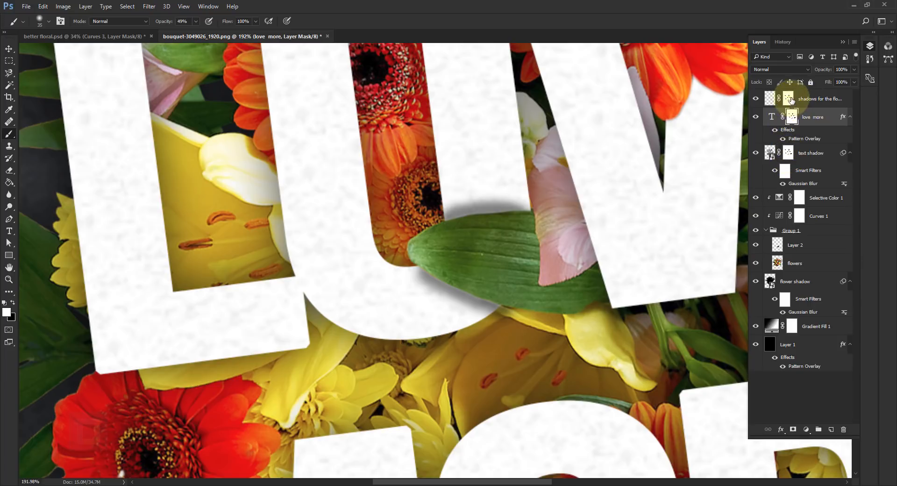
# Paint a soft shadow on the shadows for the flowers layer beneath the pink flower overlapping the L of LOVE.
pyautogui.click(768, 98)
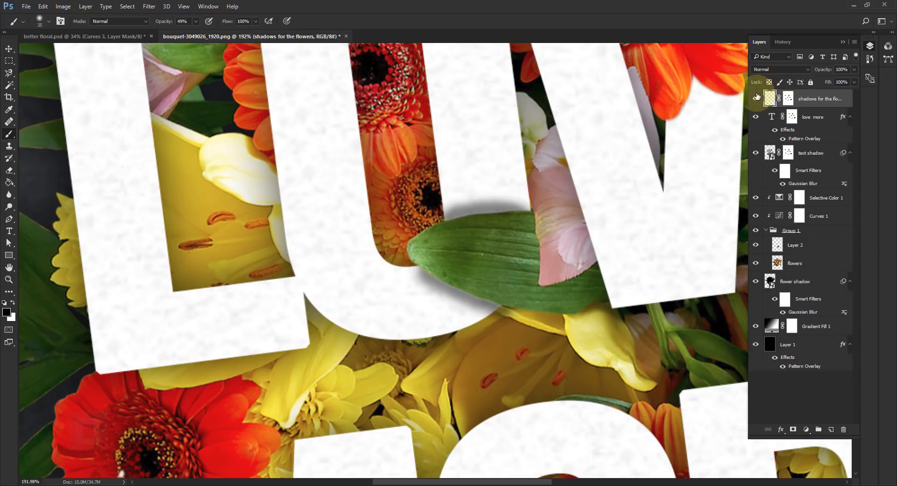
pyautogui.moveTo(448, 321); pyautogui.dragTo(469, 382)
pyautogui.scroll(5, 141, 219)
pyautogui.moveTo(126, 211)
pyautogui.mouseDown()
pyautogui.moveTo(173, 235)
pyautogui.moveTo(236, 222)
pyautogui.moveTo(172, 230)
pyautogui.moveTo(189, 244)
pyautogui.moveTo(227, 226)
pyautogui.mouseUp()
pyautogui.scroll(-15, 290, 249)
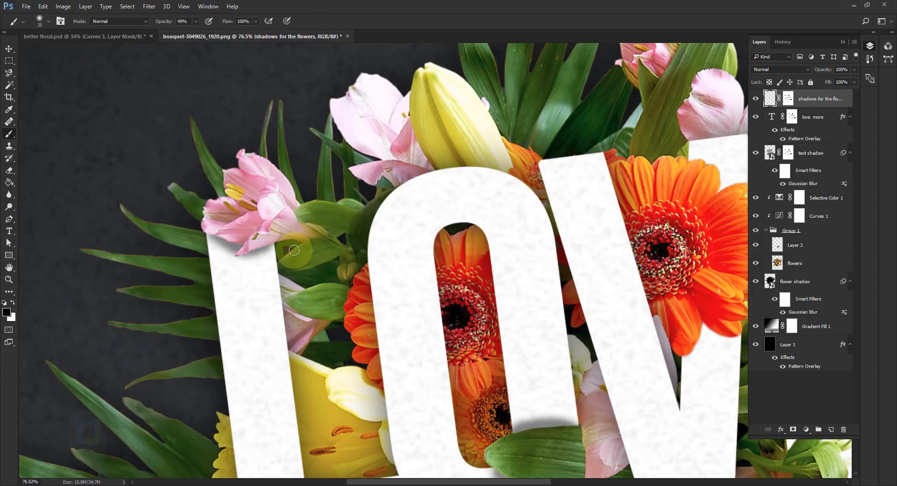
# Paint a soft shadow along the lower petals of the red gerbera overlapping the M of MORE.
pyautogui.scroll(15, 262, 327)
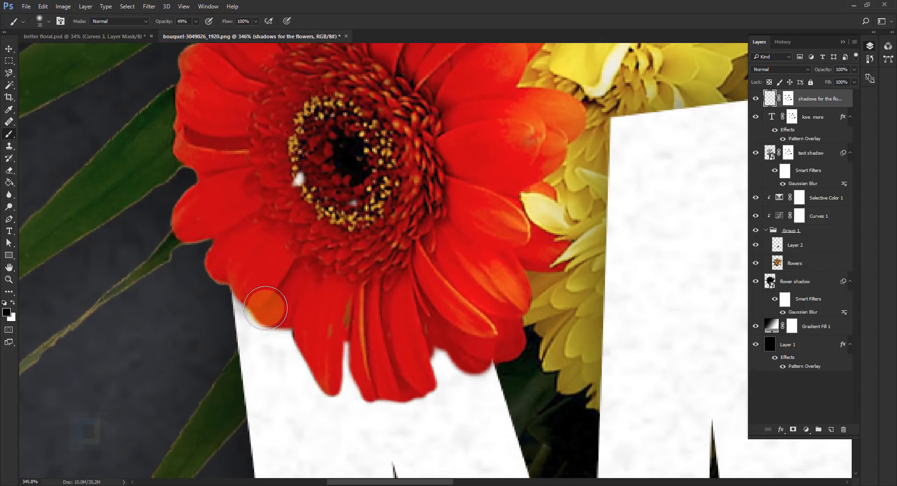
pyautogui.moveTo(265, 308)
pyautogui.mouseDown()
pyautogui.moveTo(299, 319)
pyautogui.moveTo(306, 358)
pyautogui.moveTo(336, 386)
pyautogui.moveTo(343, 338)
pyautogui.moveTo(421, 370)
pyautogui.moveTo(462, 365)
pyautogui.mouseUp()
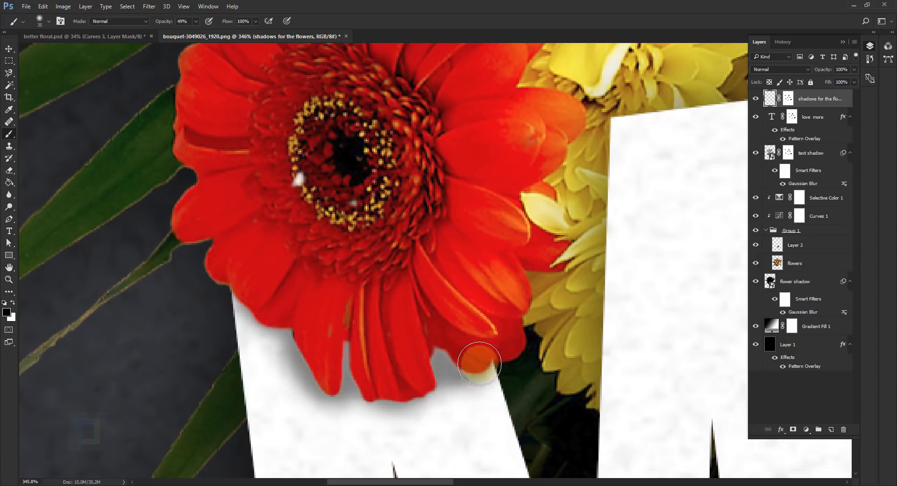
pyautogui.moveTo(463, 365); pyautogui.dragTo(510, 351)
# Paint soft shadows along the green leaves crossing the O and the E of MORE.
pyautogui.moveTo(388, 187)
pyautogui.mouseDown()
pyautogui.moveTo(462, 224)
pyautogui.moveTo(322, 179)
pyautogui.moveTo(411, 188)
pyautogui.moveTo(327, 171)
pyautogui.moveTo(301, 176)
pyautogui.mouseUp()
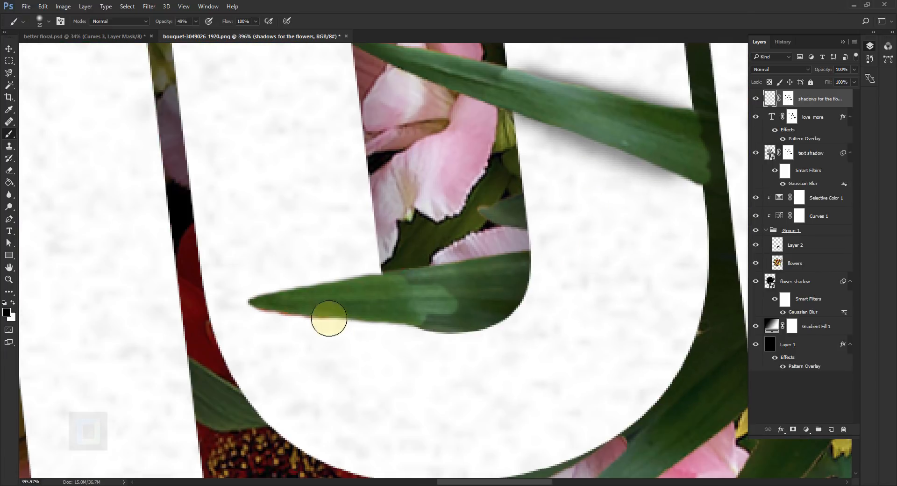
pyautogui.moveTo(329, 317); pyautogui.dragTo(415, 306)
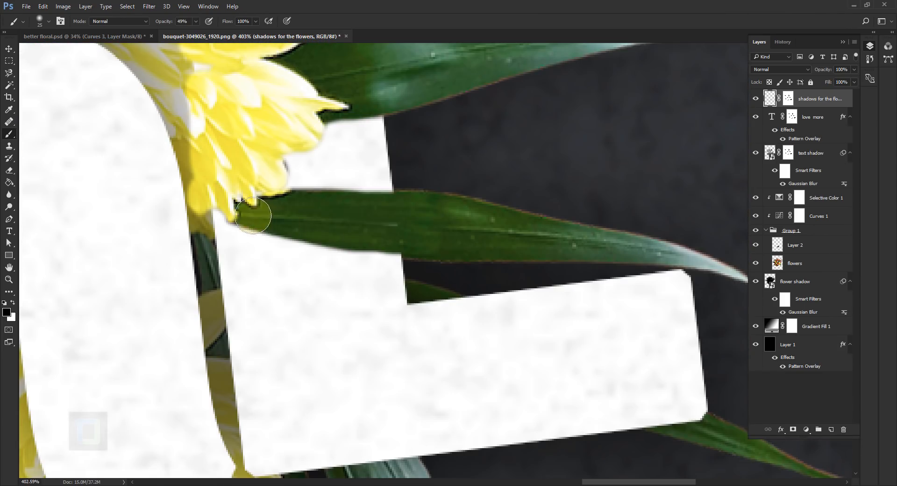
pyautogui.moveTo(253, 216)
pyautogui.mouseDown()
pyautogui.moveTo(276, 222)
pyautogui.moveTo(290, 203)
pyautogui.mouseUp()
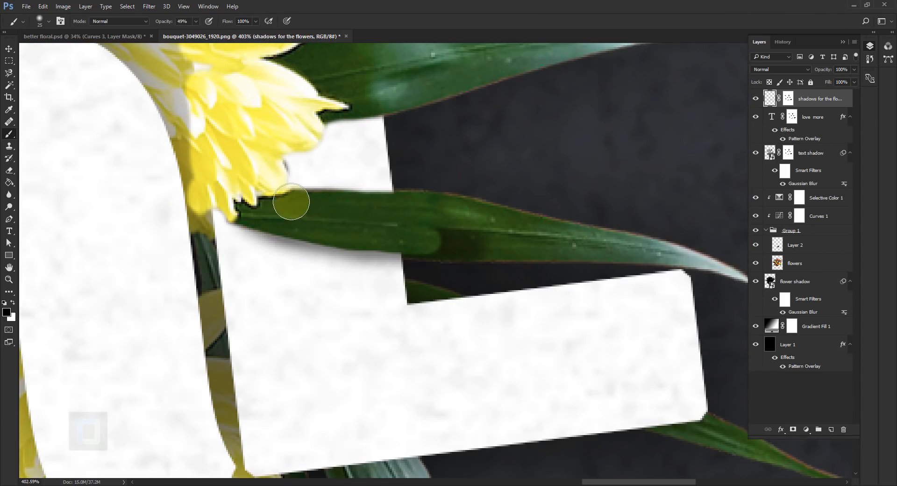
pyautogui.moveTo(290, 202); pyautogui.dragTo(393, 211)
# Paint soft shadows around the orange gerbera, pink flower and curled green leaf overlapping the V and E of LOVE.
pyautogui.moveTo(309, 262); pyautogui.dragTo(343, 187)
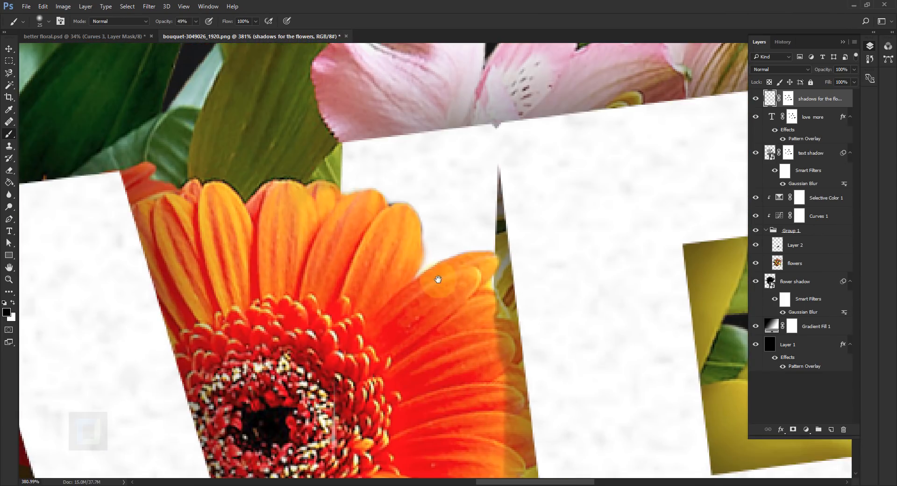
pyautogui.moveTo(437, 280); pyautogui.dragTo(407, 262)
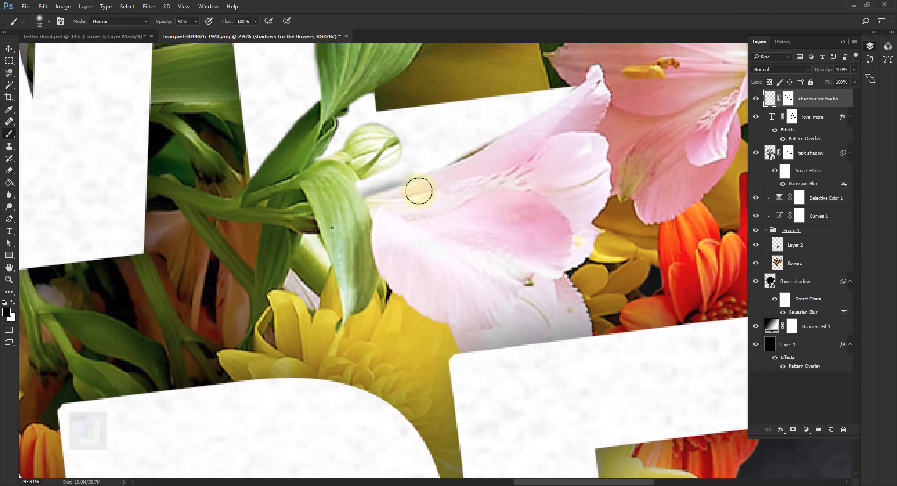
pyautogui.moveTo(417, 191)
pyautogui.mouseDown()
pyautogui.moveTo(550, 125)
pyautogui.moveTo(560, 131)
pyautogui.moveTo(375, 226)
pyautogui.mouseUp()
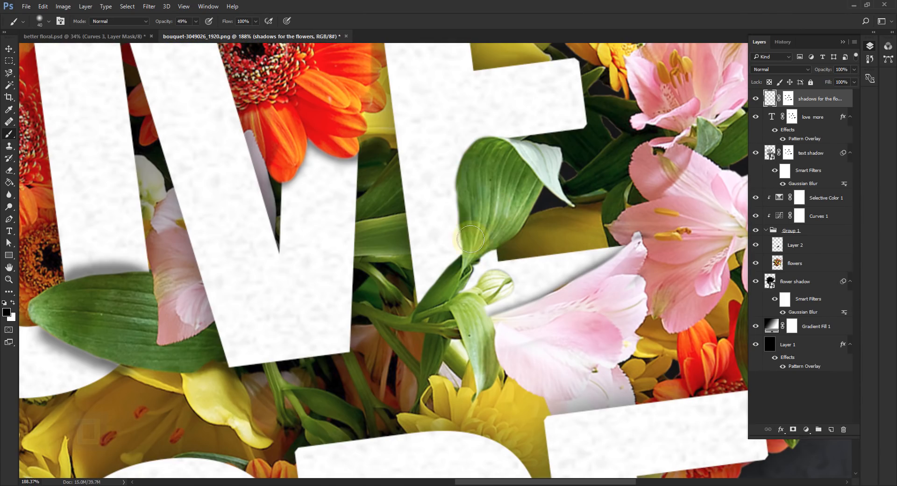
pyautogui.moveTo(470, 239)
pyautogui.mouseDown()
pyautogui.moveTo(489, 143)
pyautogui.moveTo(525, 156)
pyautogui.mouseUp()
pyautogui.moveTo(472, 264)
pyautogui.mouseDown()
pyautogui.moveTo(465, 284)
pyautogui.moveTo(417, 321)
pyautogui.mouseUp()
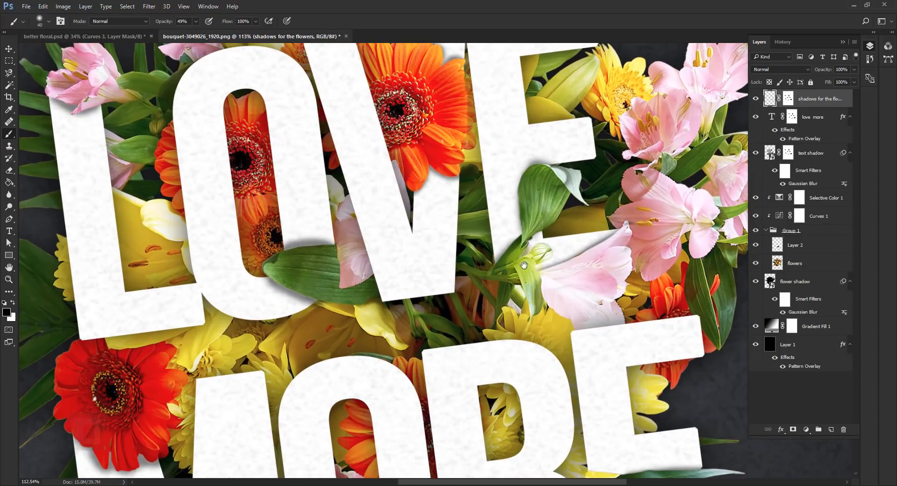
pyautogui.moveTo(524, 265); pyautogui.dragTo(525, 281)
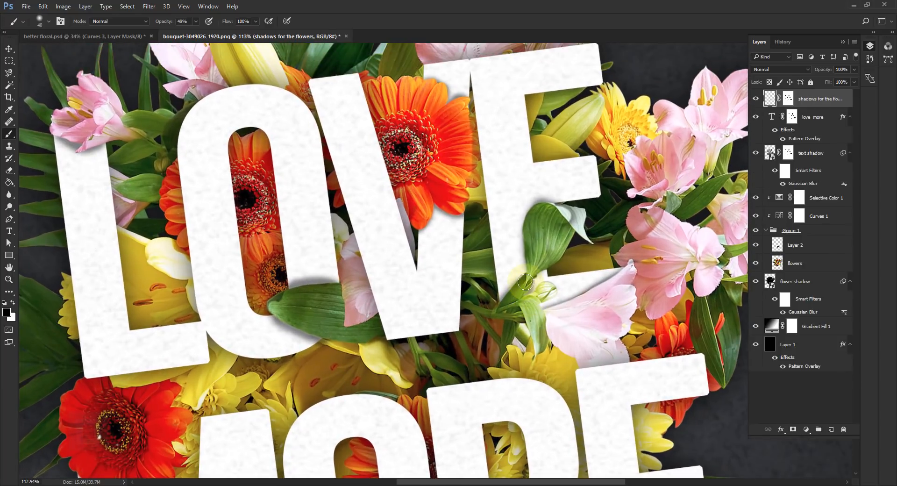
# Erase the excess shadow paint from the leaves and flowers over LOVE MORE with a smaller Eraser.
pyautogui.scroll(3, 554, 227)
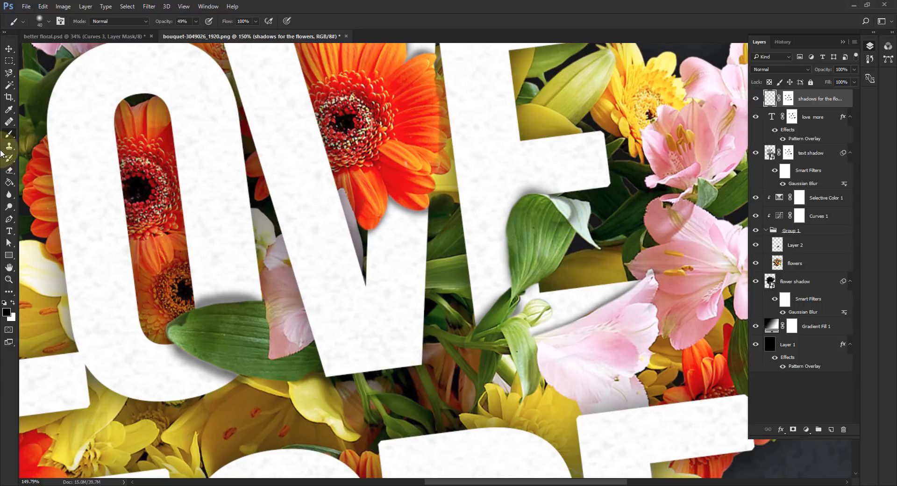
pyautogui.click(9, 170)
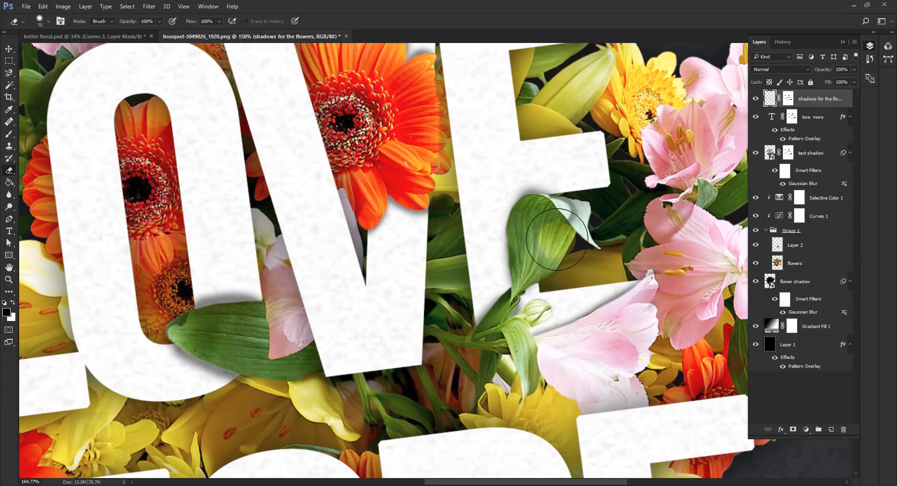
pyautogui.scroll(3, 548, 223)
pyautogui.press('[')
pyautogui.press('[')
pyautogui.press('[')
pyautogui.press('[')
pyautogui.press('[')
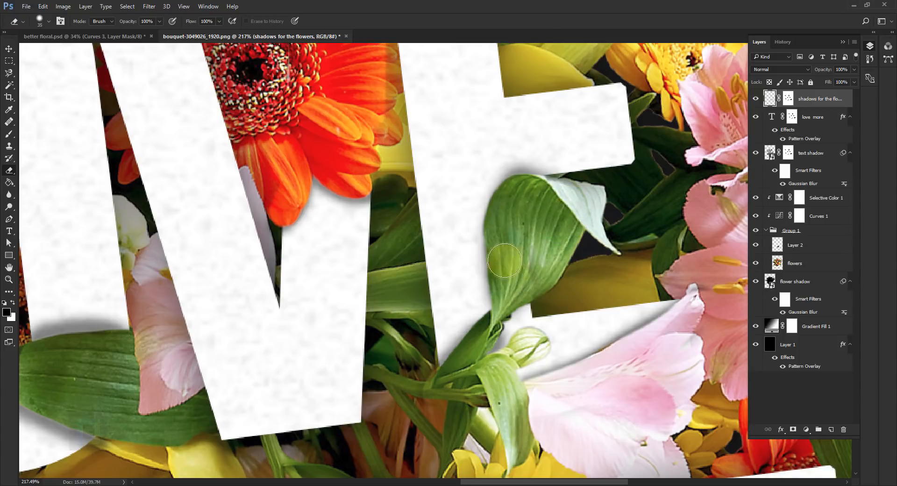
pyautogui.moveTo(353, 201); pyautogui.dragTo(363, 202)
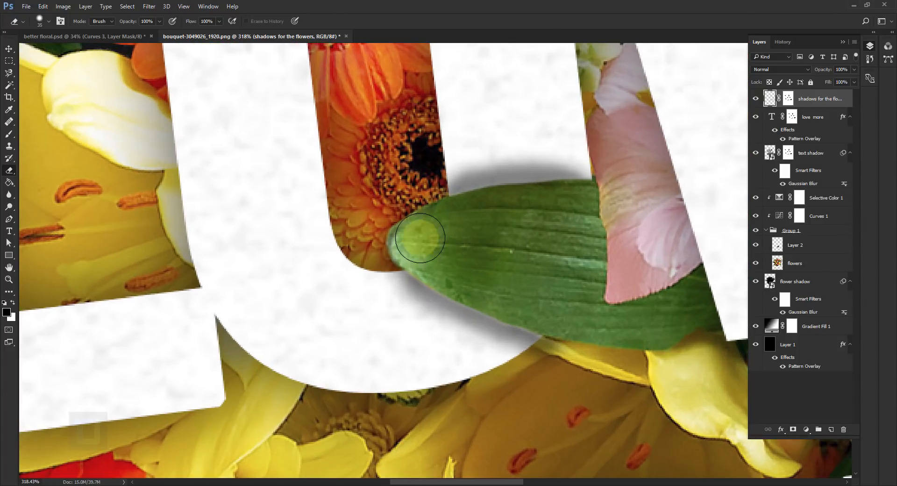
pyautogui.moveTo(417, 237); pyautogui.dragTo(496, 240)
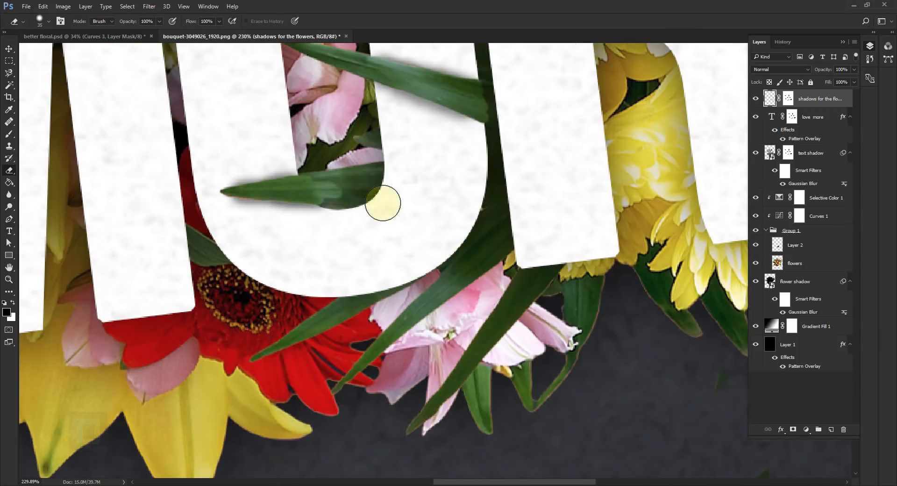
# Rename the layer group Group 1 as "flowers".
pyautogui.hotkey('ctrl', '0')
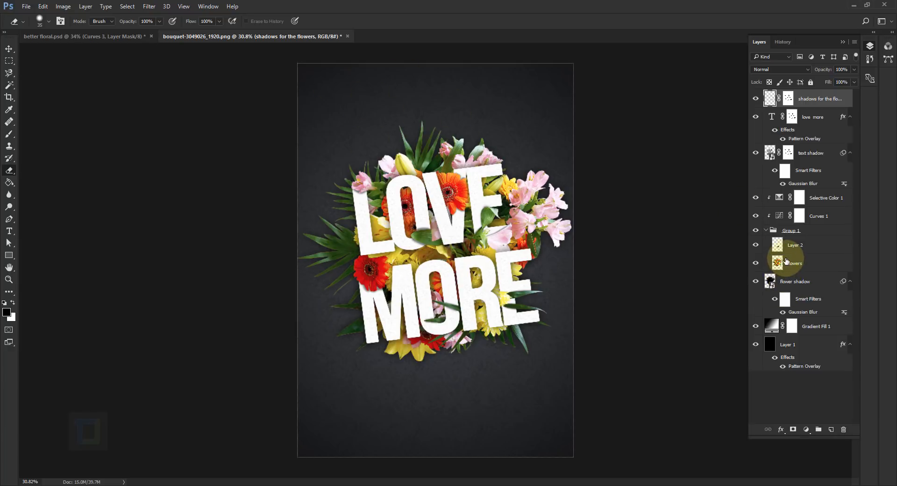
pyautogui.doubleClick(792, 231)
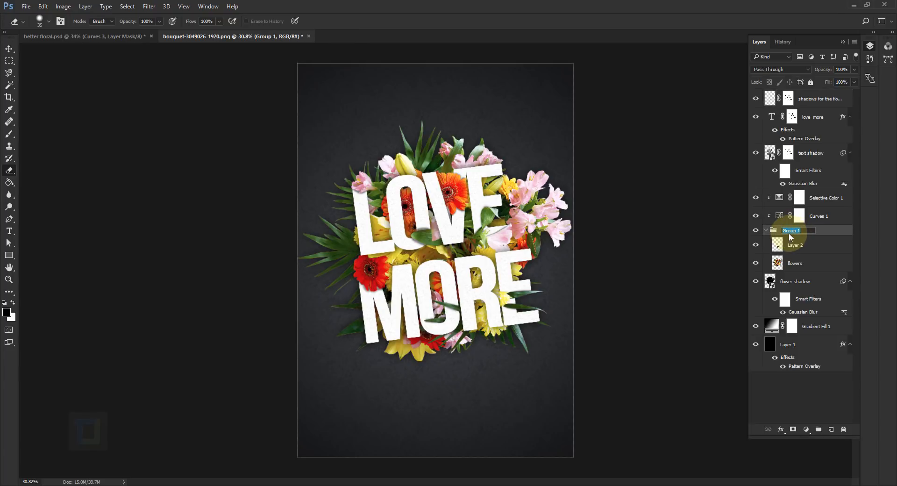
pyautogui.write('s')
pyautogui.press('Return')
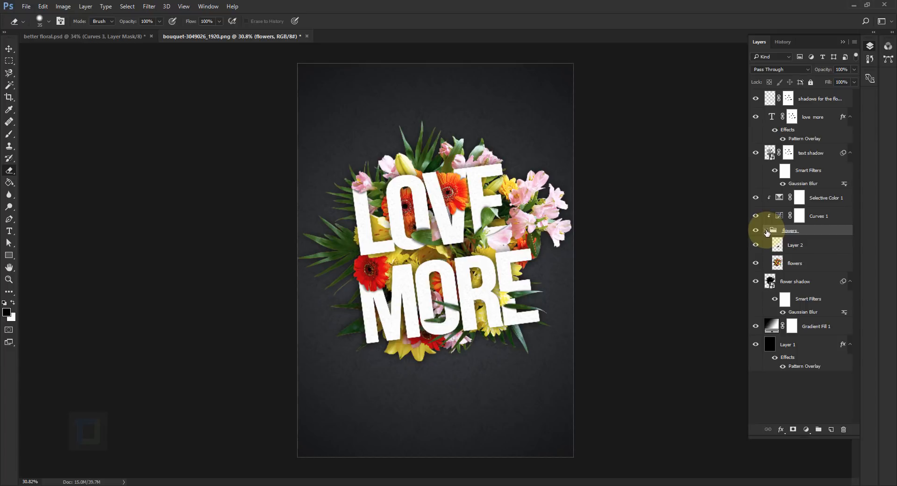
# Group the flowers group, Curves 1, Selective Color 1, text shadow, love more text and flower-shadow paint layer into one new group.
pyautogui.click(767, 231)
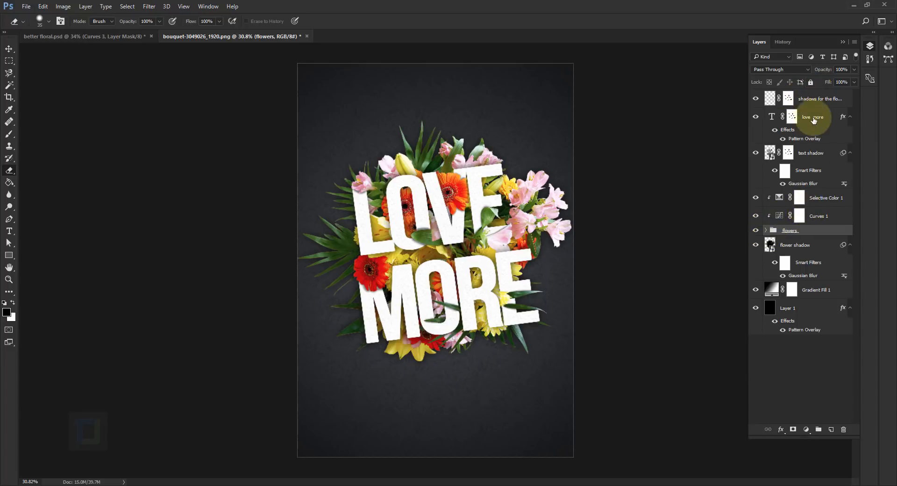
pyautogui.press('ctrl')
pyautogui.keyDown('ctrl'); pyautogui.click(823, 216); pyautogui.keyUp('ctrl')
pyautogui.keyDown('ctrl'); pyautogui.click(822, 199); pyautogui.keyUp('ctrl')
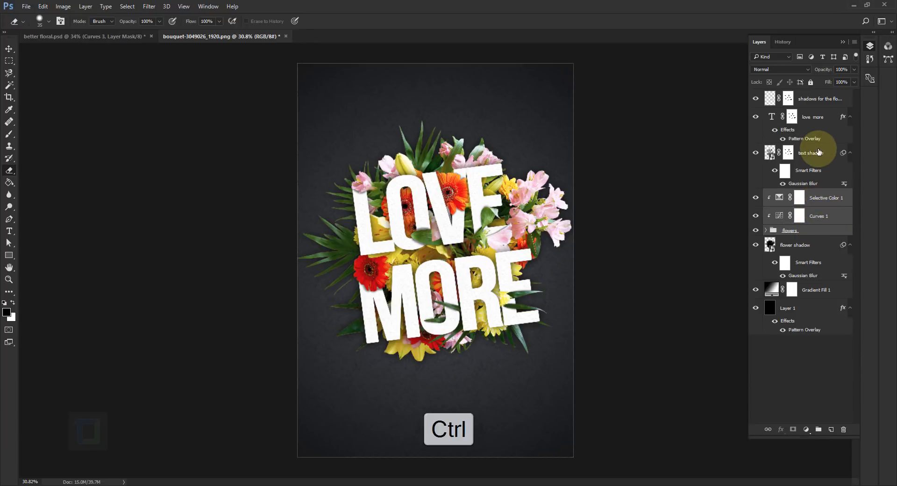
pyautogui.keyDown('ctrl'); pyautogui.click(816, 152); pyautogui.keyUp('ctrl')
pyautogui.keyDown('ctrl'); pyautogui.click(816, 117); pyautogui.keyUp('ctrl')
pyautogui.keyDown('ctrl'); pyautogui.click(817, 99); pyautogui.keyUp('ctrl')
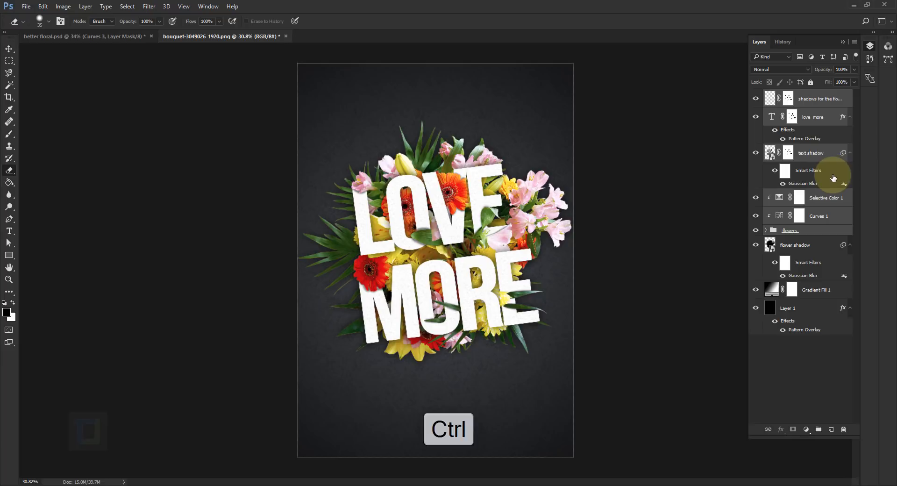
pyautogui.hotkey('ctrl', 'g')
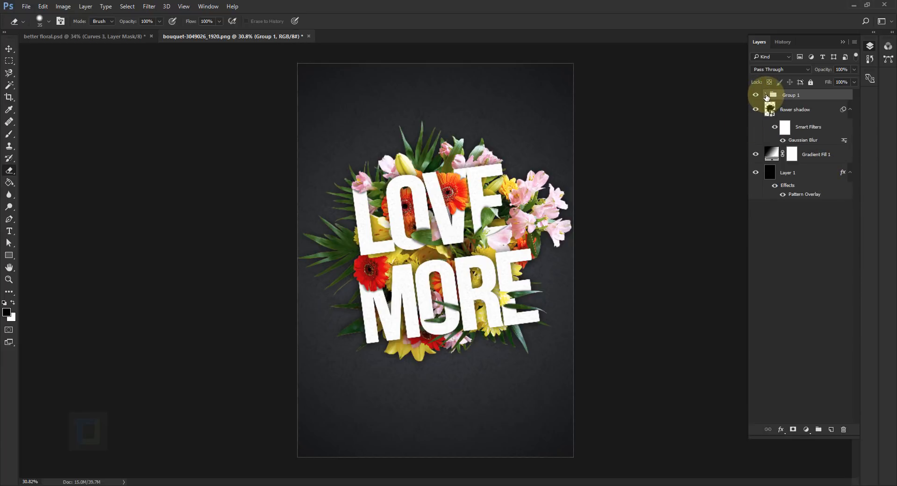
# Examine the new group's contents, checking what Layer 2 and the flowers layer contribute by toggling their visibility.
pyautogui.click(767, 96)
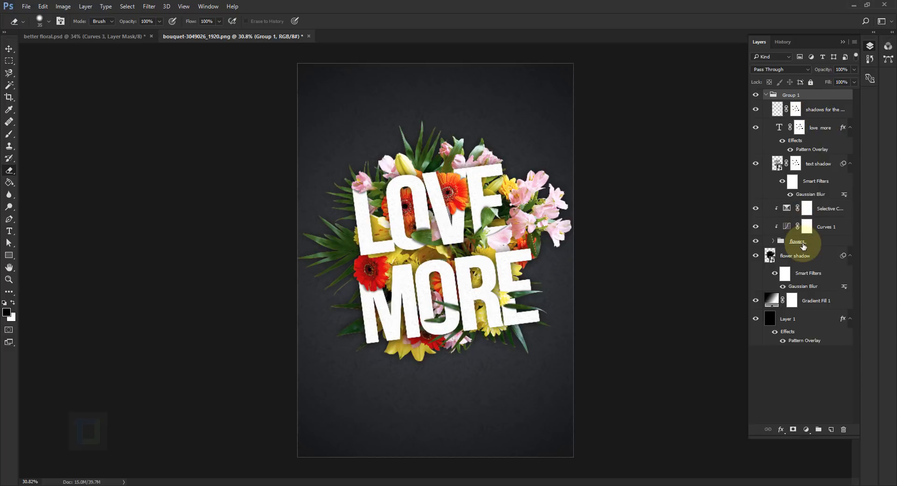
pyautogui.click(774, 242)
pyautogui.click(774, 241)
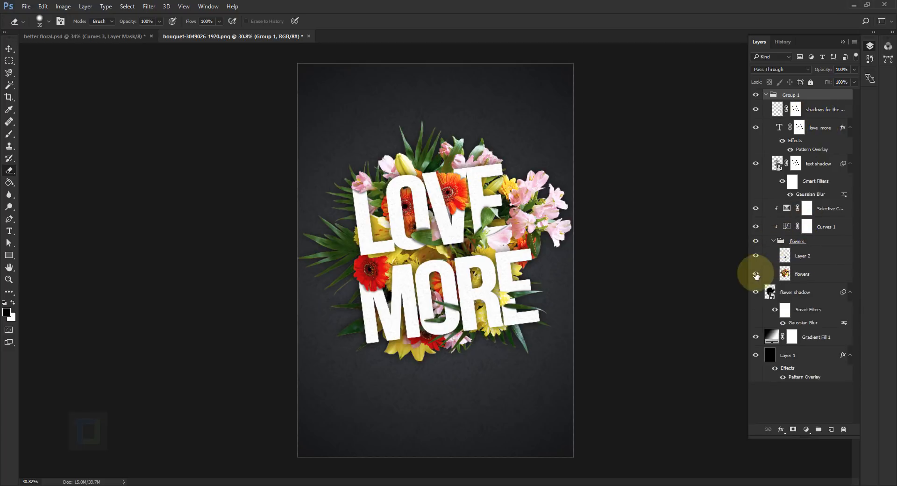
pyautogui.click(757, 255)
pyautogui.click(756, 255)
pyautogui.click(756, 273)
pyautogui.click(756, 272)
pyautogui.click(765, 95)
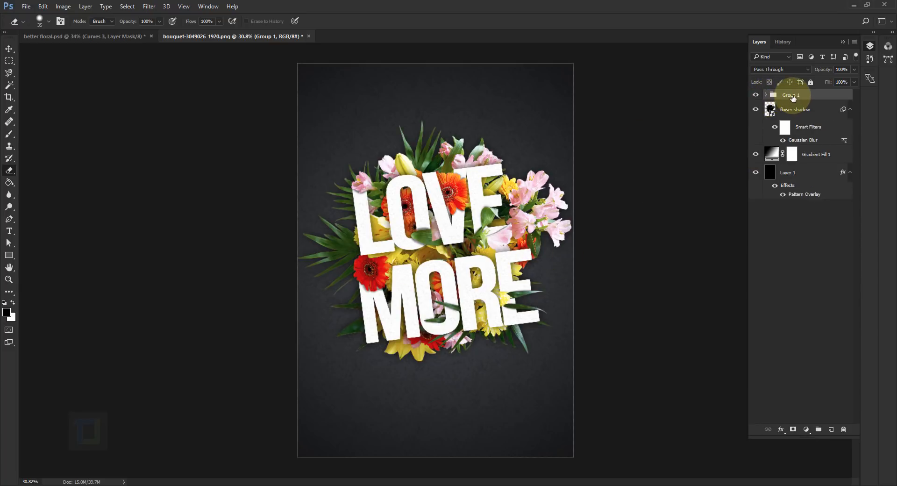
# Add a Curves adjustment layer above Group 1 and clip it to the group.
pyautogui.click(806, 429)
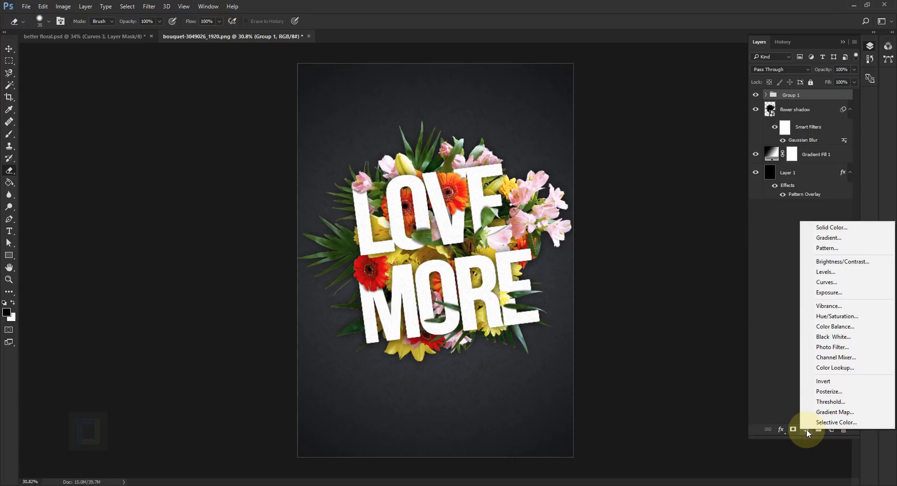
pyautogui.click(827, 281)
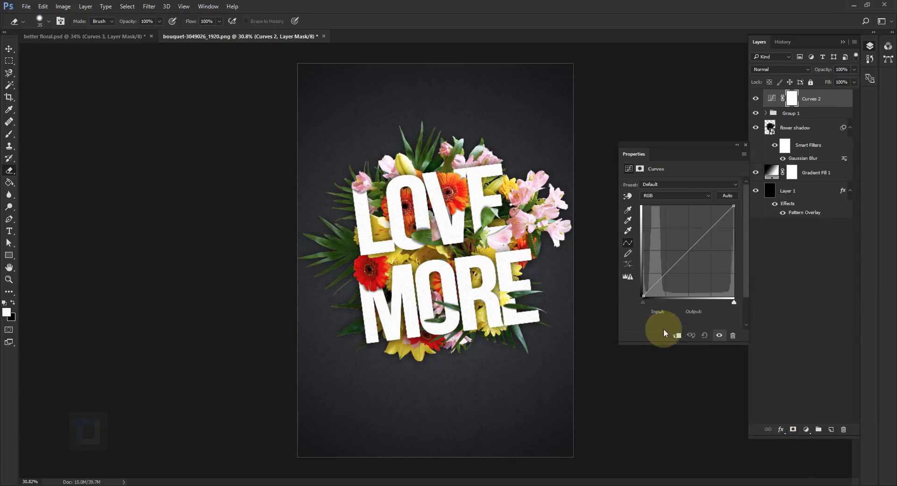
pyautogui.click(678, 335)
# Shape a faded RGB curve with a highlight point at input 208, output 217, a lower shadow point, and the black point raised to output 44.
pyautogui.moveTo(689, 249); pyautogui.dragTo(670, 226)
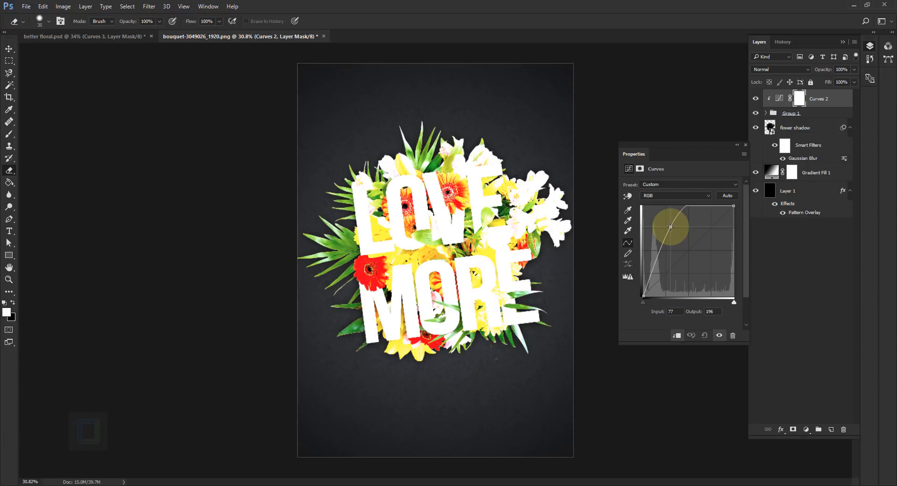
pyautogui.moveTo(670, 226); pyautogui.dragTo(717, 219)
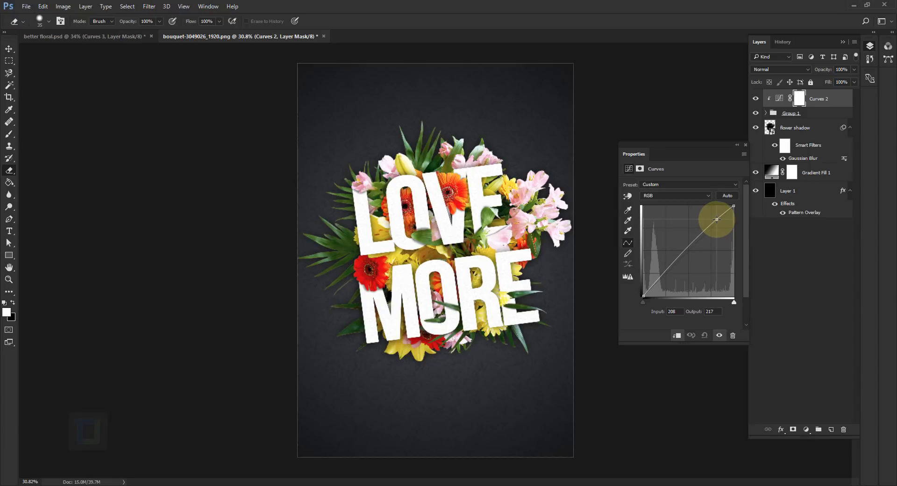
pyautogui.click(666, 272)
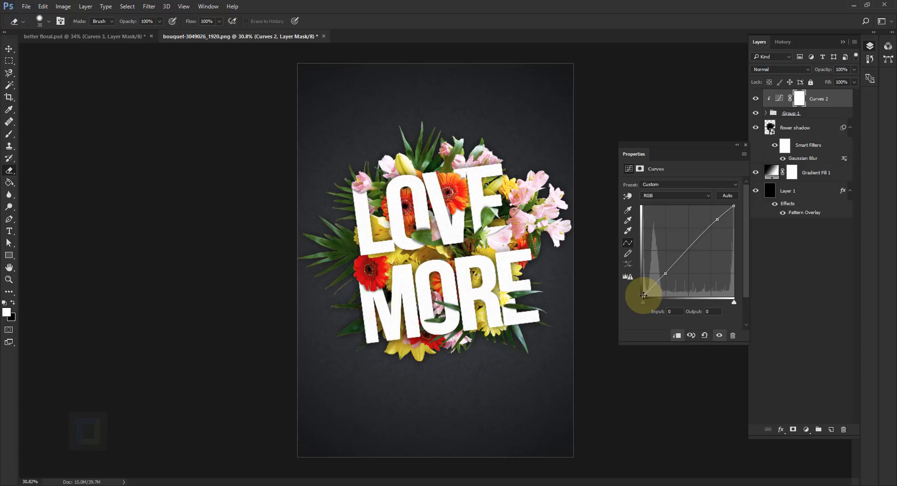
pyautogui.moveTo(643, 295); pyautogui.dragTo(644, 283)
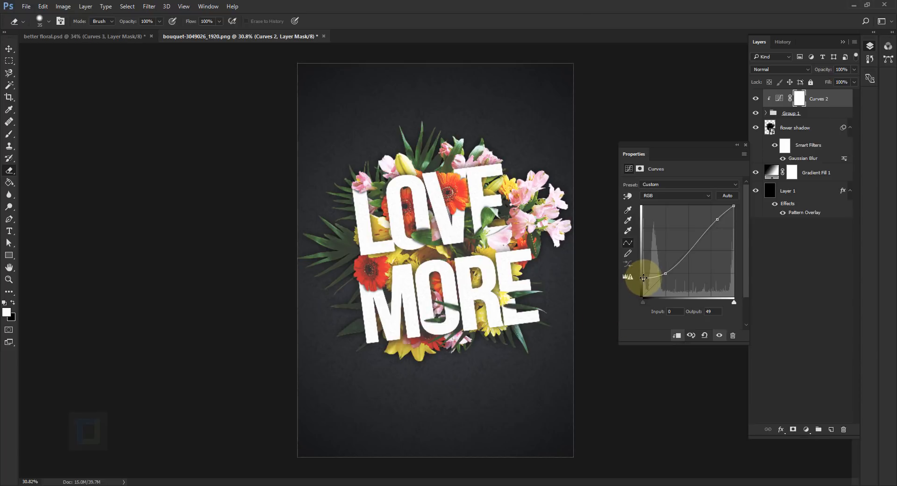
pyautogui.moveTo(643, 277); pyautogui.dragTo(643, 282)
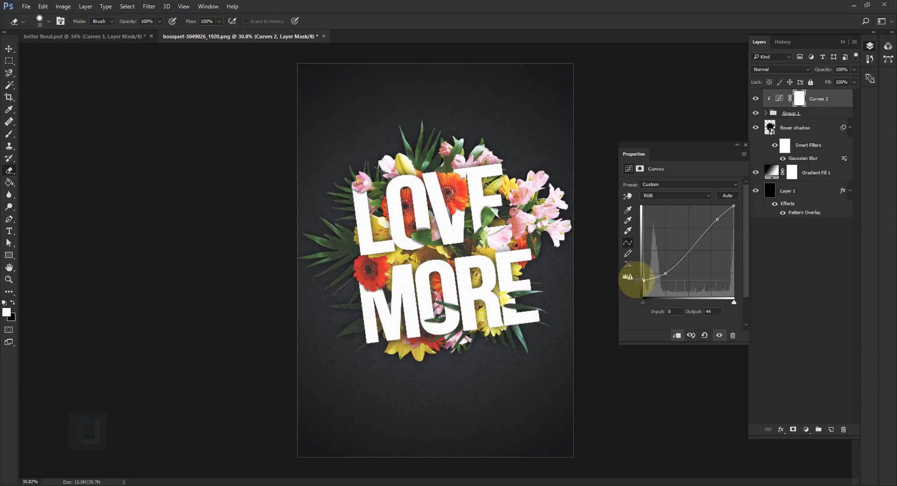
# Compare the artwork with and without the Curves 2 adjustment, both as a whole and close up.
pyautogui.click(755, 99)
pyautogui.click(756, 102)
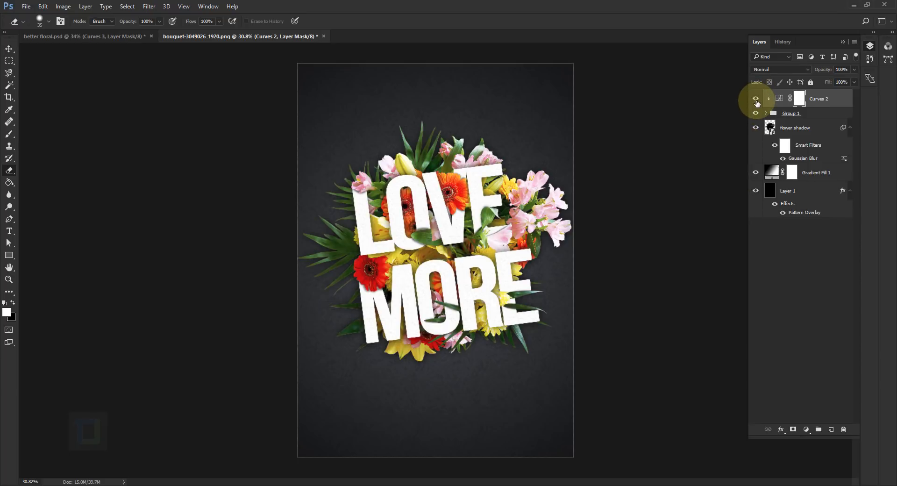
pyautogui.scroll(3, 492, 254)
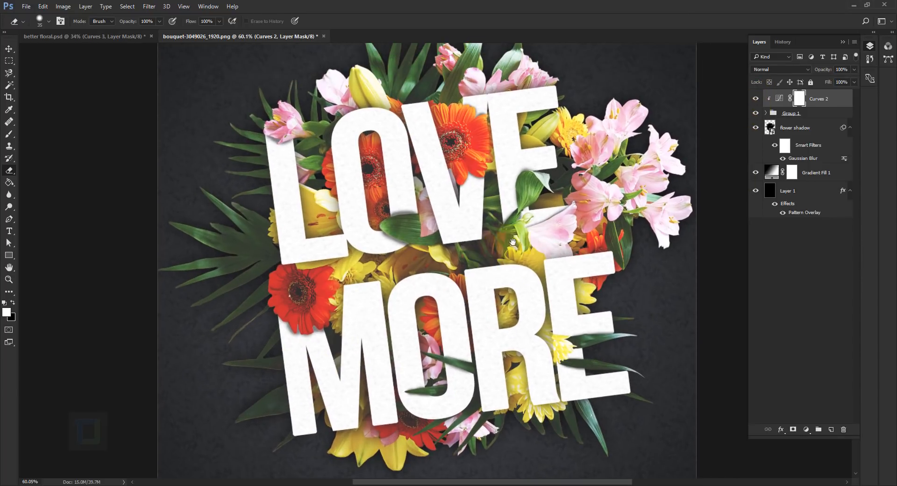
pyautogui.click(756, 98)
pyautogui.click(756, 99)
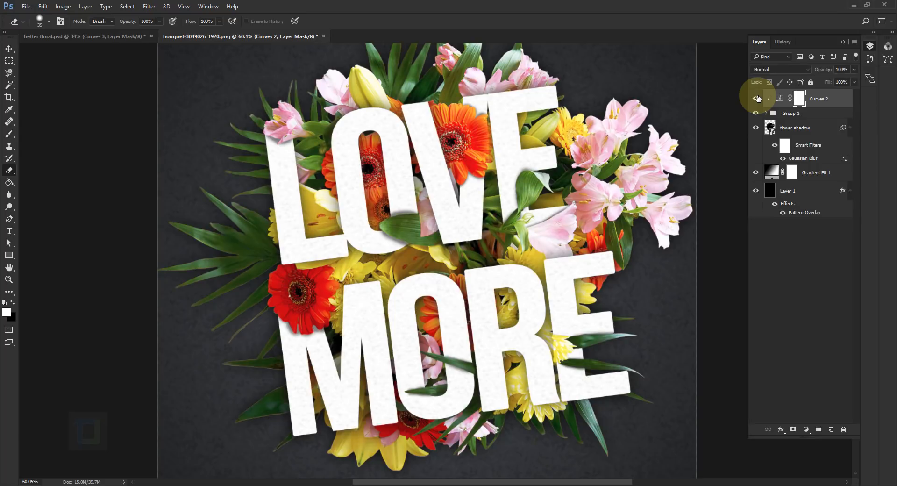
pyautogui.scroll(-3, 437, 199)
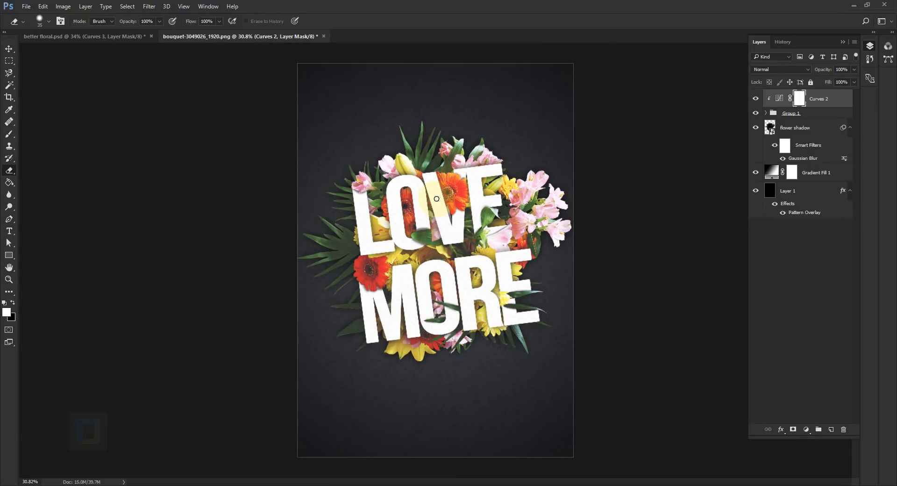